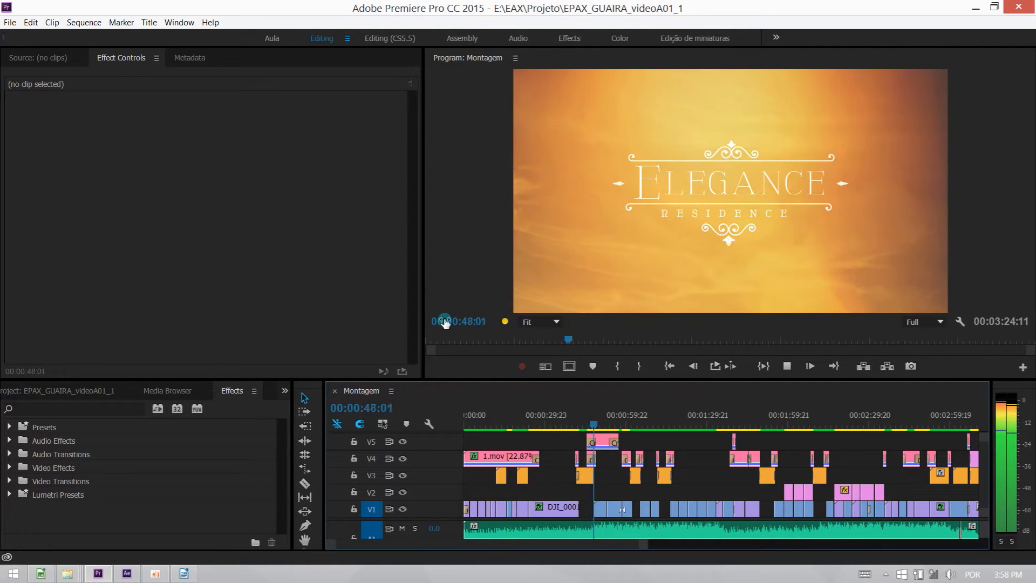
Stop playback, move the playhead to the end of the DJI_0001.MOV clip and set the preview playback resolution to 1/4.
{"action": "key", "text": "space"}
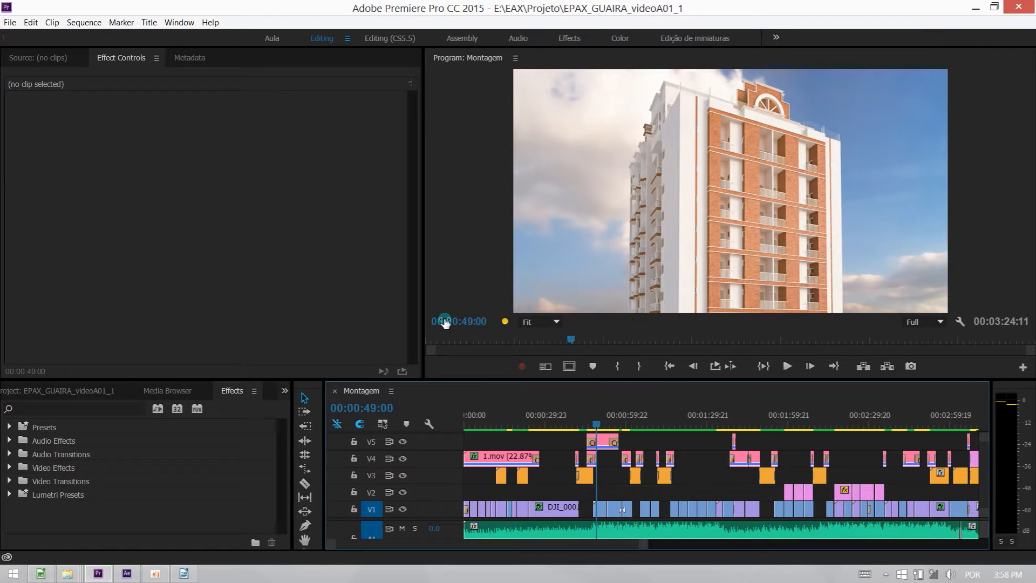
{"action": "key", "text": "="}
{"action": "key", "text": "="}
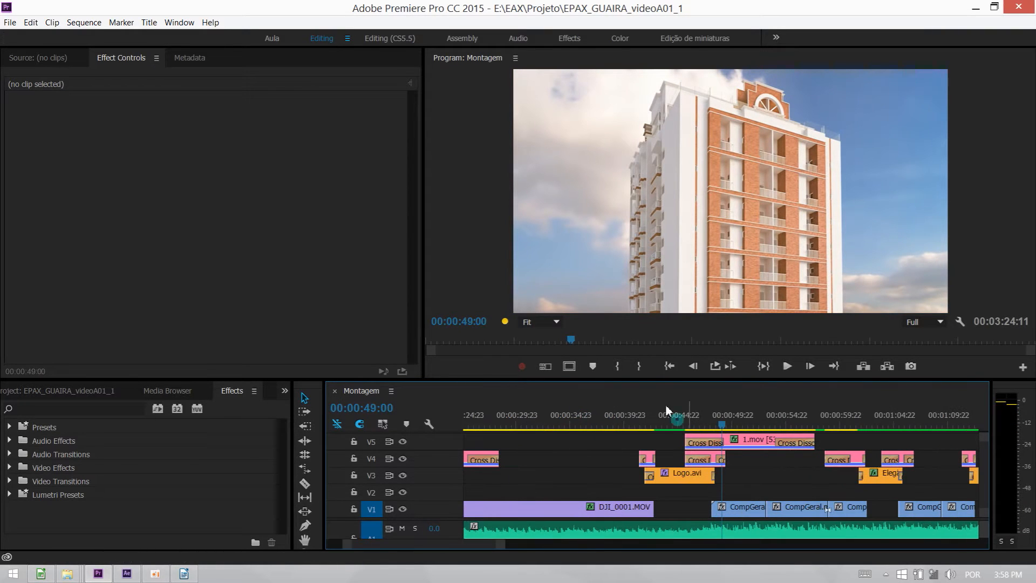
{"action": "left_click_drag", "start_coordinate": [654, 418], "coordinate": [634, 421]}
{"action": "left_click", "coordinate": [939, 321]}
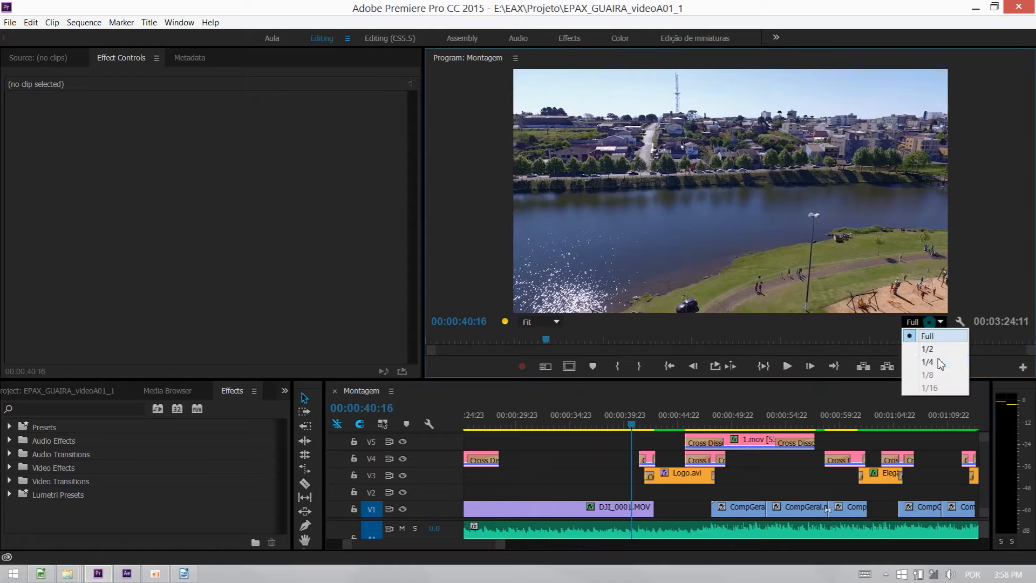
{"action": "left_click", "coordinate": [931, 362]}
Play the sequence from 00:00:38:00 through the logo transition, and scrub ahead to the title at about 00:01:04:23.
{"action": "left_click", "coordinate": [605, 424]}
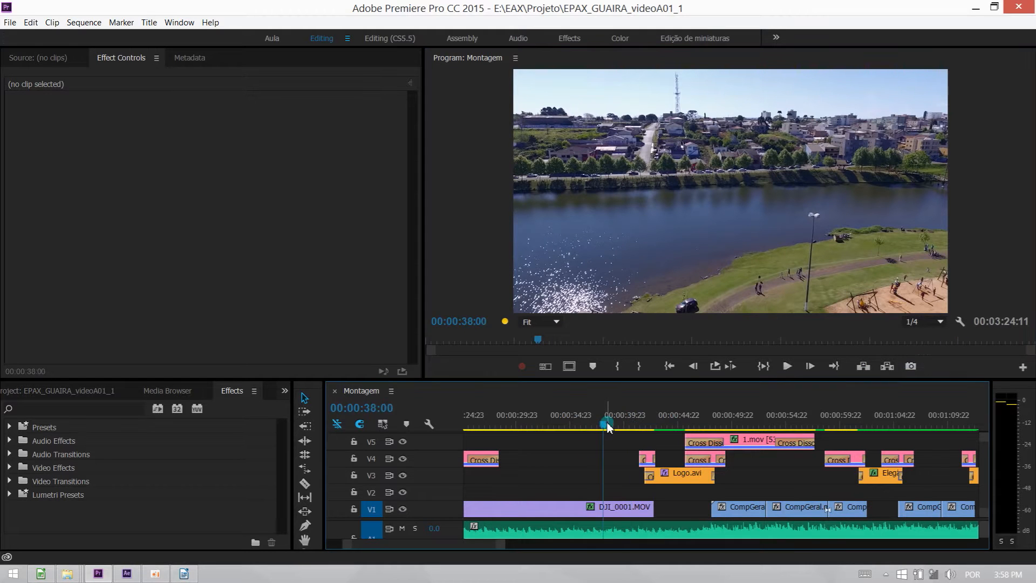
{"action": "key", "text": "space"}
{"action": "left_click", "coordinate": [602, 467]}
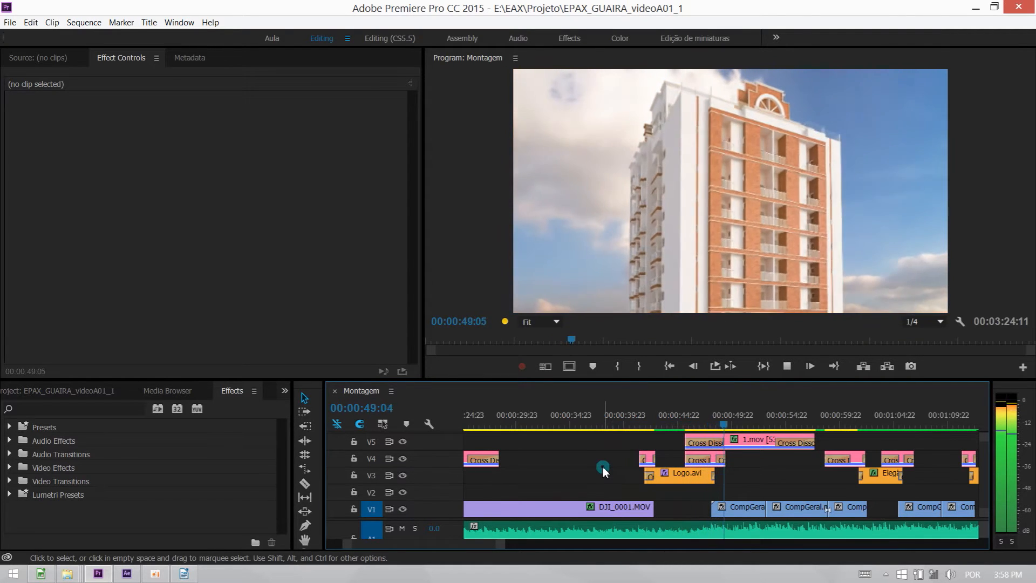
{"action": "key", "text": "space"}
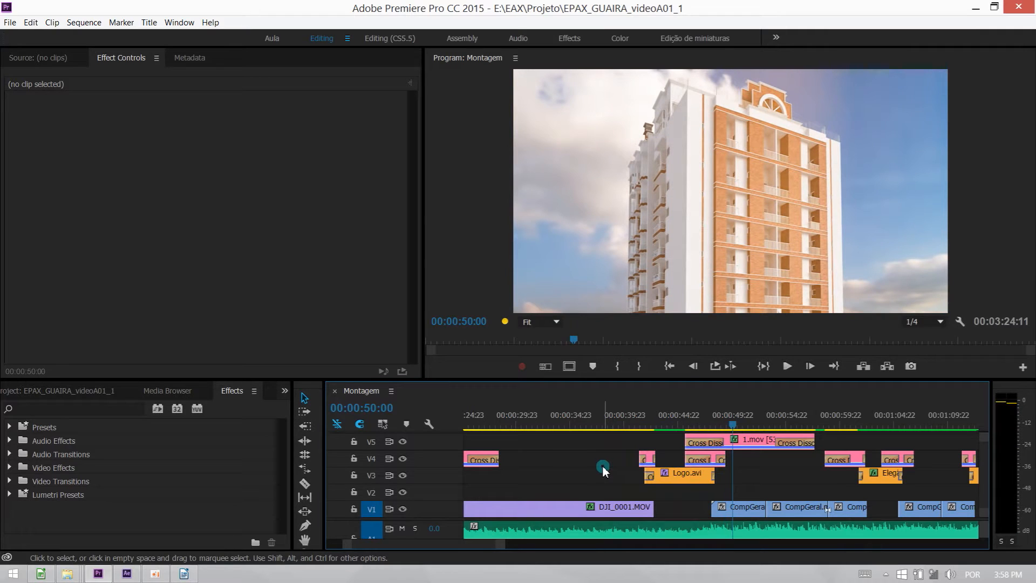
{"action": "left_click_drag", "start_coordinate": [732, 423], "coordinate": [651, 425]}
{"action": "left_click_drag", "start_coordinate": [840, 416], "coordinate": [899, 415]}
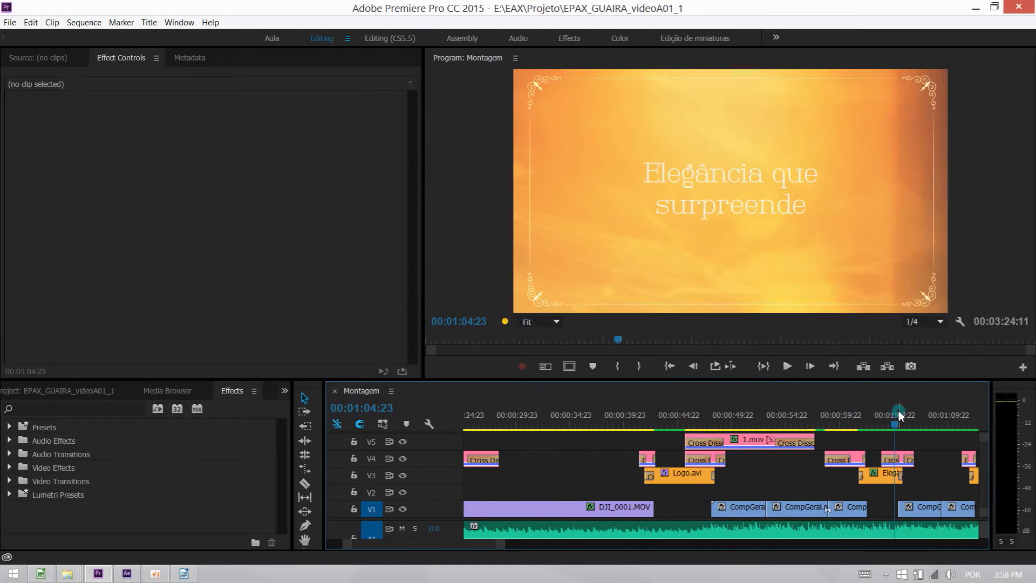
Locate the flare transition at the end of the Varanda clip, placing the playhead just before it at 00:02:33:15.
{"action": "key", "text": "minus"}
{"action": "key", "text": "minus"}
{"action": "key", "text": "minus"}
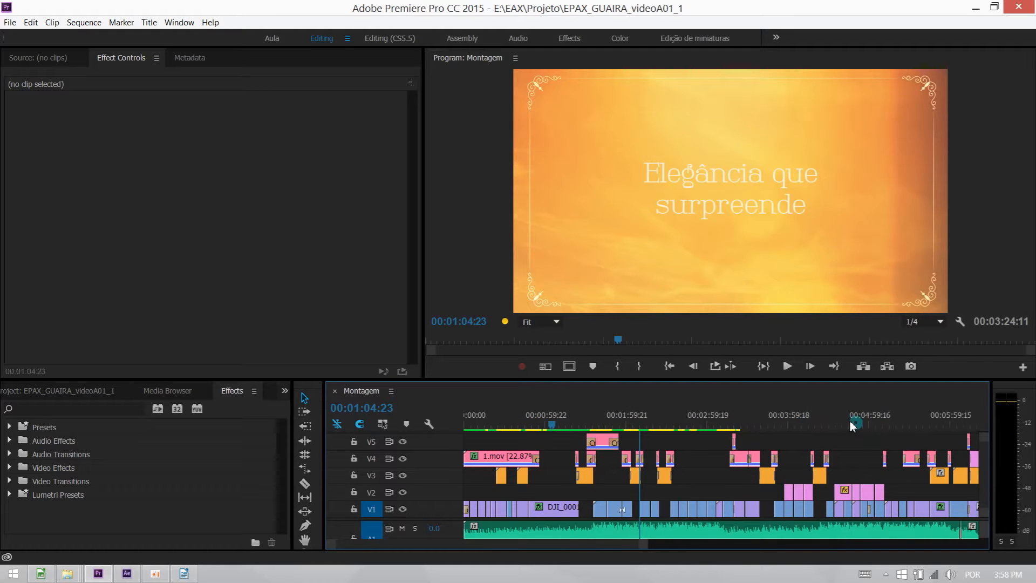
{"action": "left_click", "coordinate": [683, 424]}
{"action": "key", "text": "equal"}
{"action": "key", "text": "equal"}
{"action": "key", "text": "equal"}
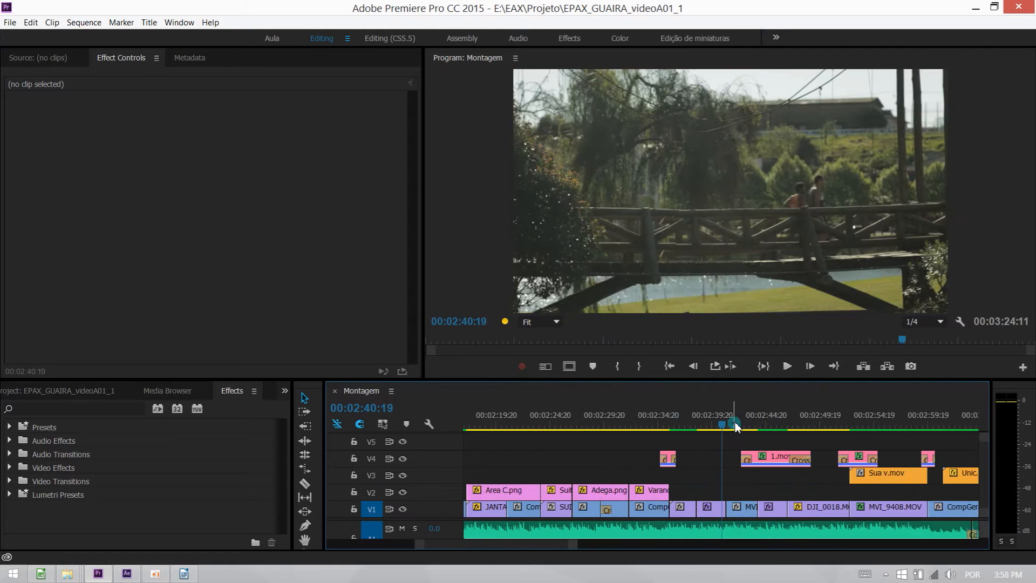
{"action": "left_click", "coordinate": [736, 424]}
{"action": "left_click", "coordinate": [658, 426]}
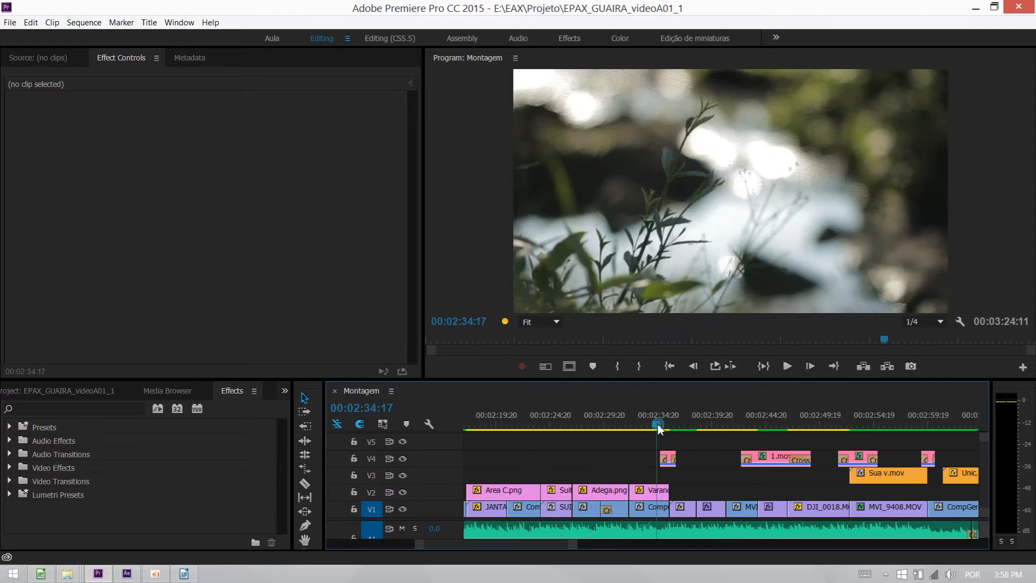
{"action": "mouse_move", "coordinate": [658, 426]}
{"action": "left_mouse_down"}
{"action": "mouse_move", "coordinate": [678, 426]}
{"action": "mouse_move", "coordinate": [645, 426]}
{"action": "left_mouse_up"}
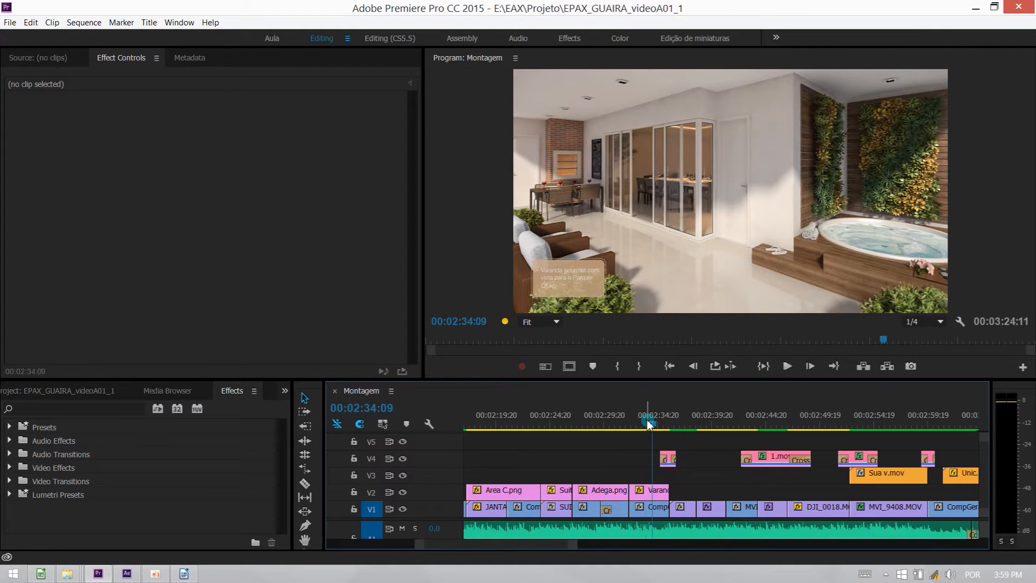
Set the preview playback resolution to 1/2 and play the flare transition from 00:02:33:15.
{"action": "left_click", "coordinate": [924, 322]}
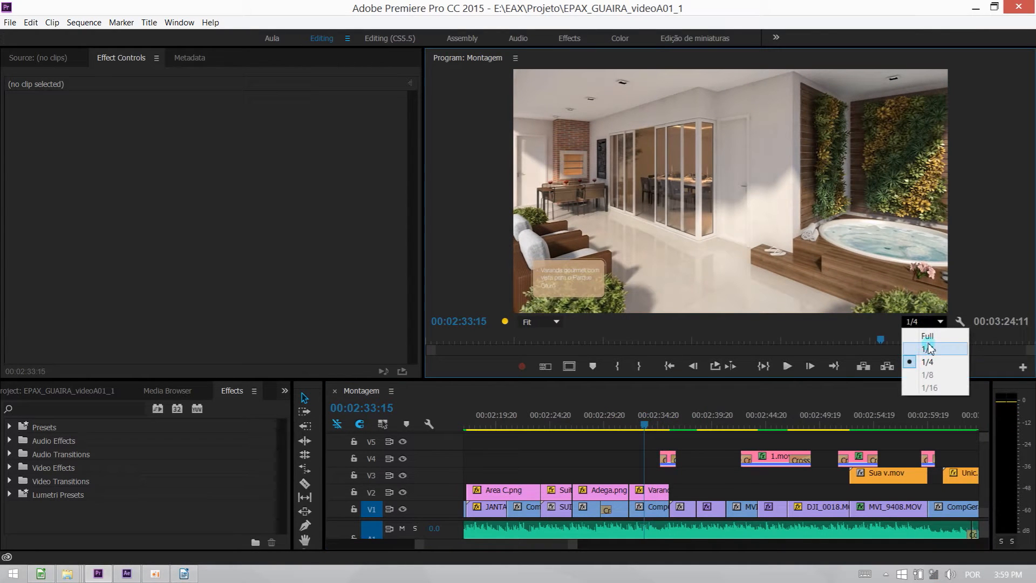
{"action": "left_click", "coordinate": [928, 350]}
{"action": "key", "text": "space"}
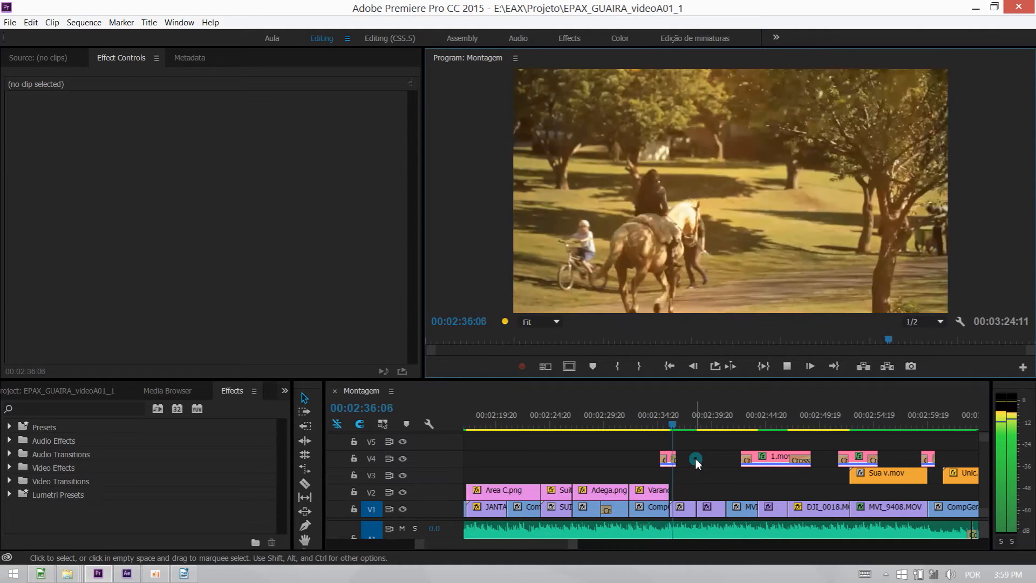
{"action": "key", "text": "space"}
Disable the short flare clip on V4 above the end of the Varanda clip and play the cut without it.
{"action": "left_click", "coordinate": [659, 419]}
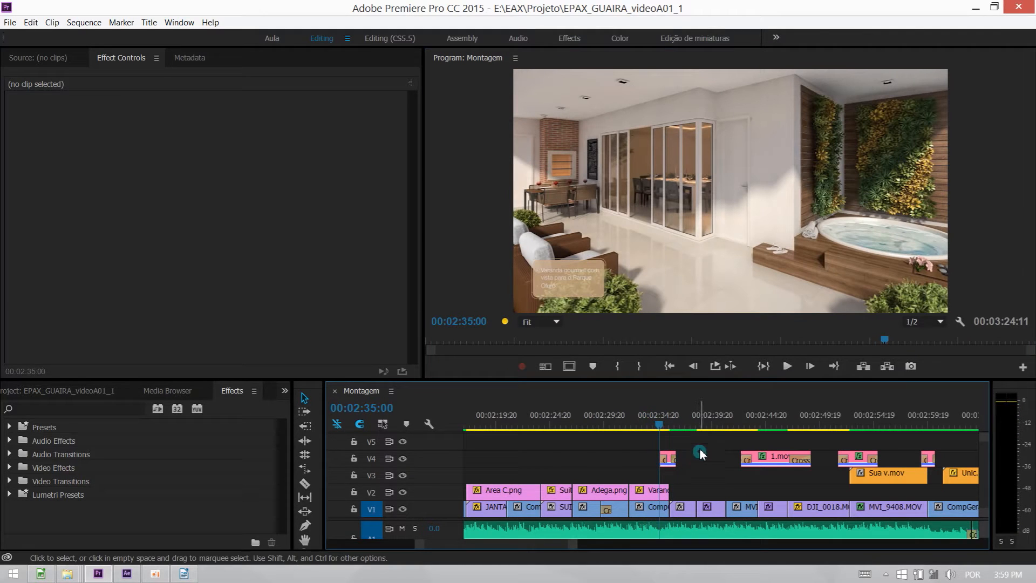
{"action": "left_click_drag", "start_coordinate": [701, 449], "coordinate": [647, 462]}
{"action": "left_click", "coordinate": [650, 432]}
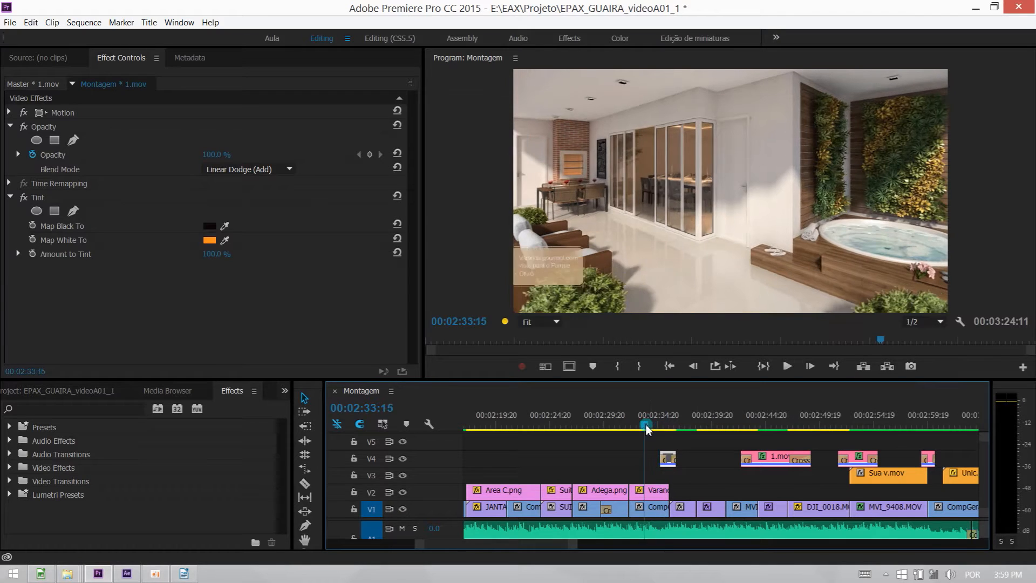
{"action": "left_click", "coordinate": [698, 456]}
{"action": "key", "text": "space"}
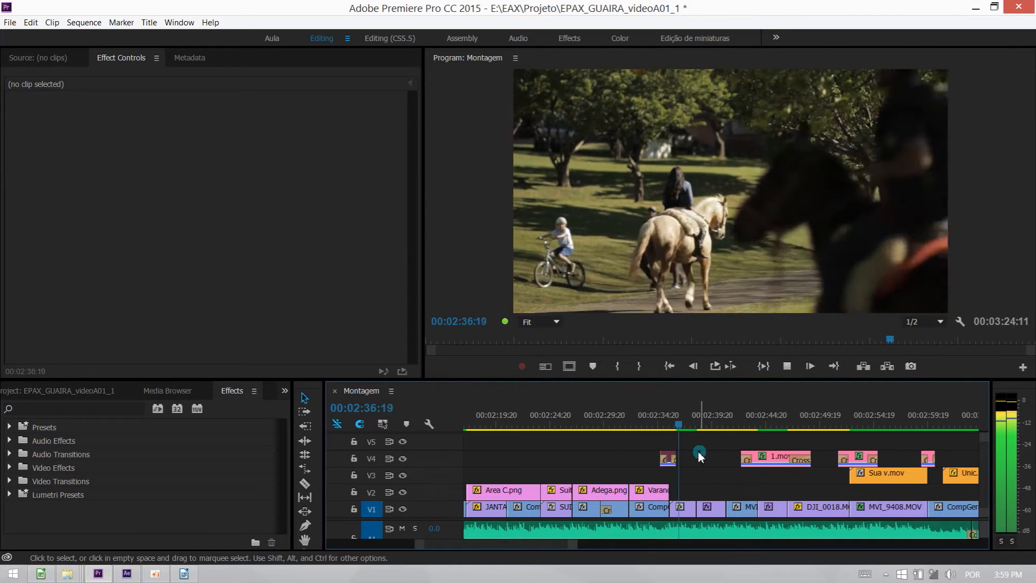
{"action": "key", "text": "space"}
Re-enable the short flare clip on V4 and replay the cut with the flare transition.
{"action": "left_click", "coordinate": [652, 463]}
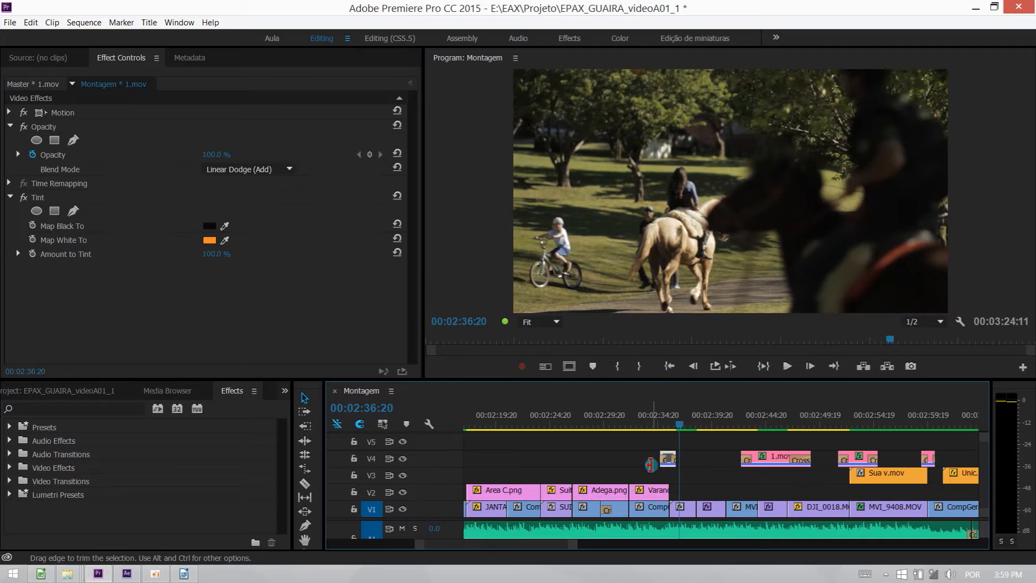
{"action": "left_click", "coordinate": [642, 433]}
{"action": "left_click", "coordinate": [696, 460]}
{"action": "key", "text": "space"}
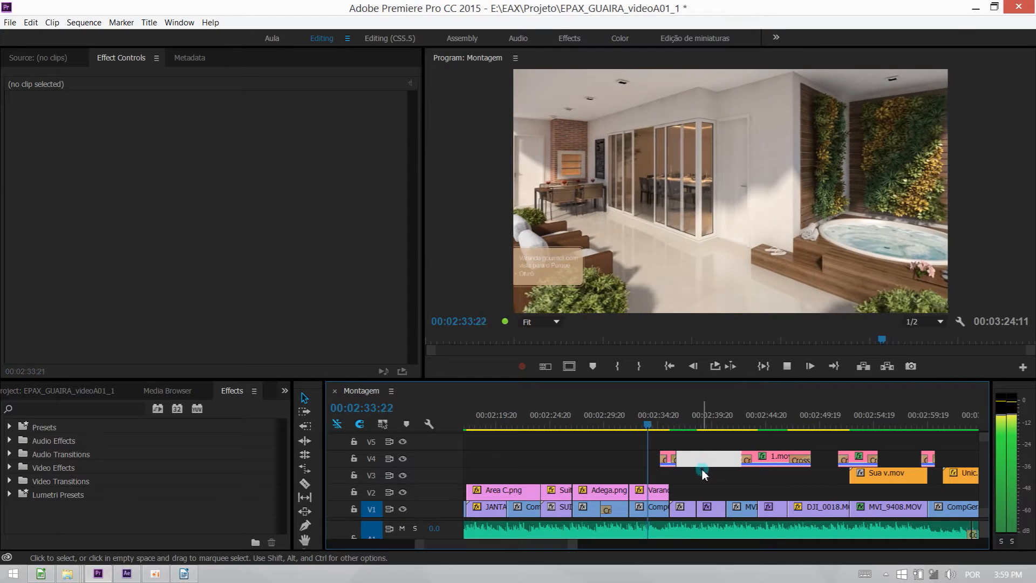
{"action": "left_click", "coordinate": [702, 477]}
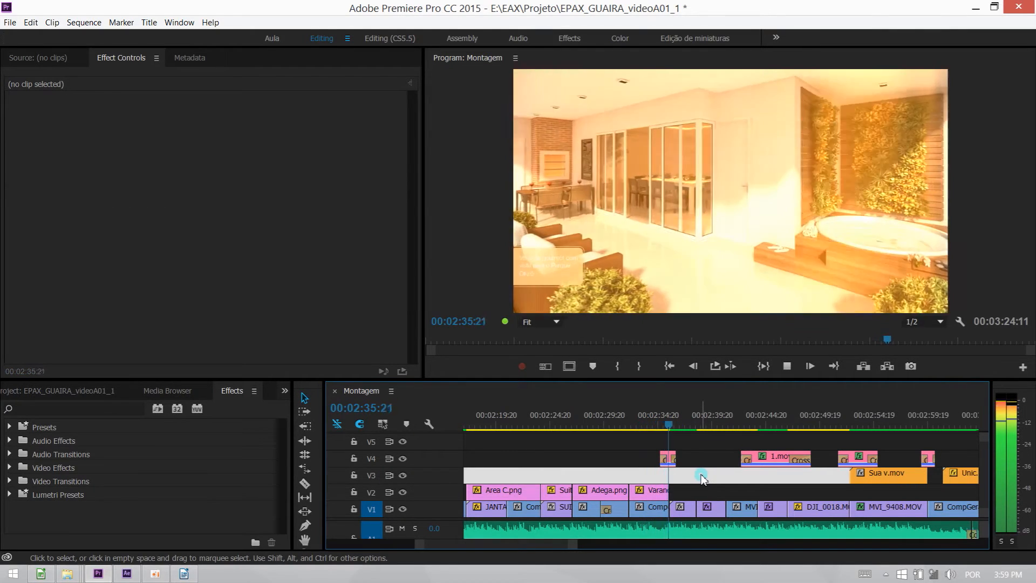
{"action": "key", "text": "space"}
{"action": "left_click", "coordinate": [702, 479]}
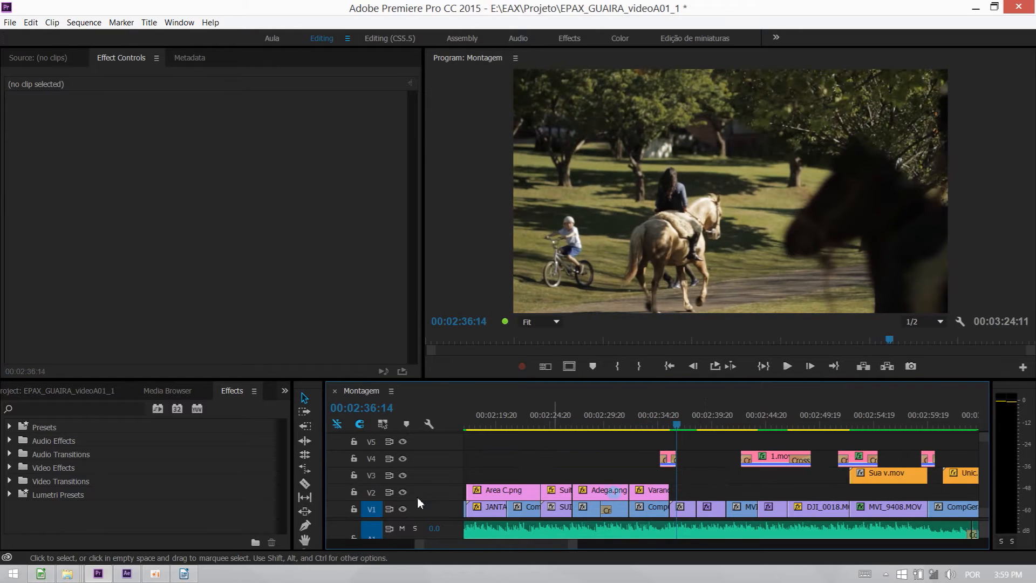
Switch to After Effects and create a 1920 x 1080, 23.976 fps, 10-second composition named "Flare de passagem".
{"action": "left_click", "coordinate": [136, 575]}
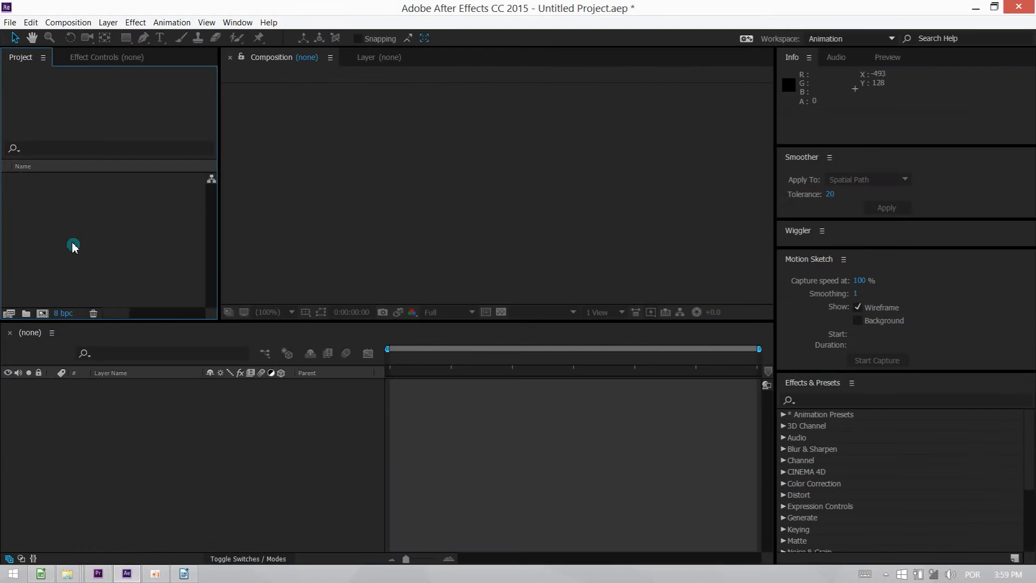
{"action": "left_click_drag", "start_coordinate": [133, 321], "coordinate": [142, 378]}
{"action": "right_click", "coordinate": [104, 283]}
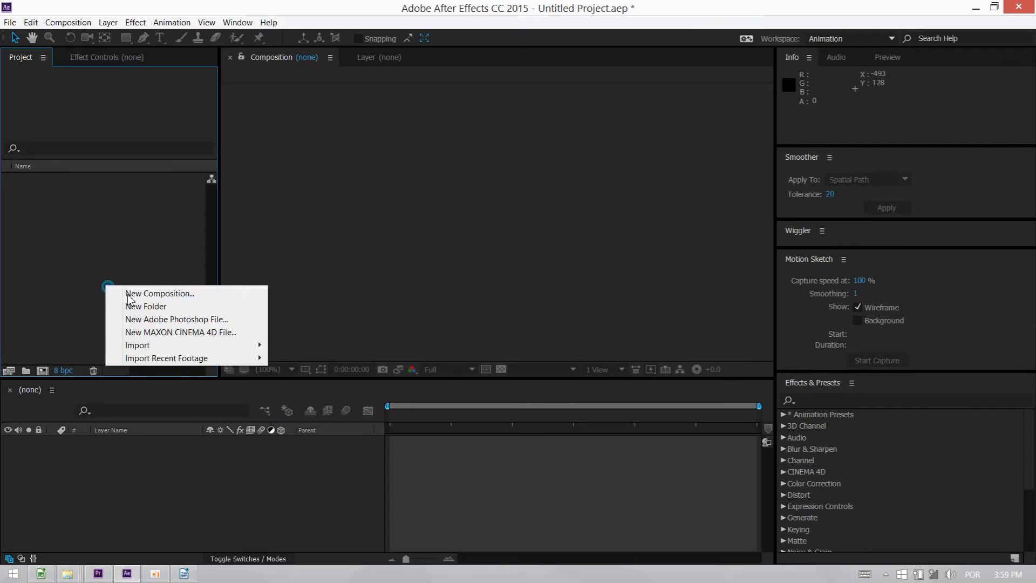
{"action": "left_click", "coordinate": [135, 294]}
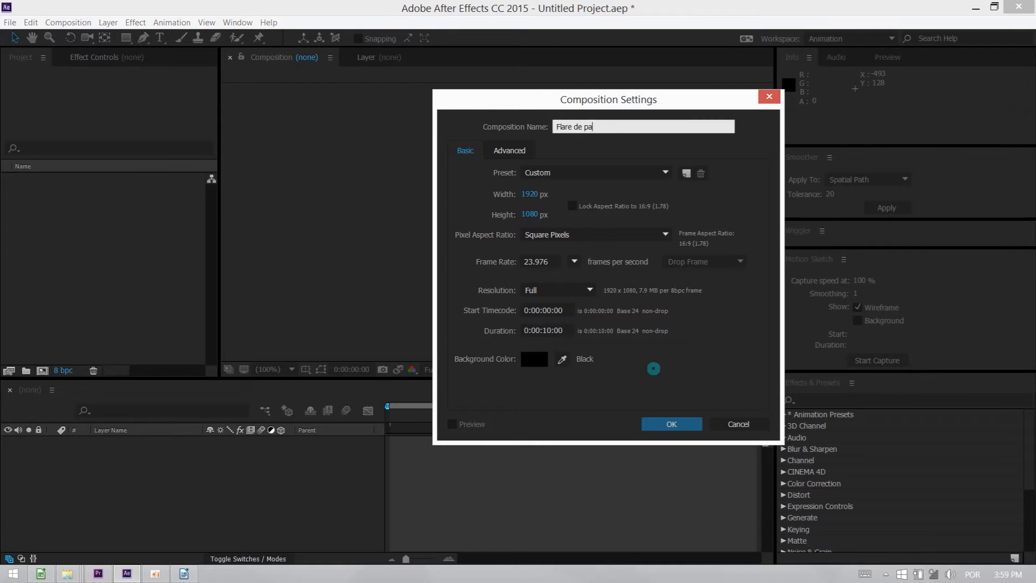
{"action": "key", "text": "Return"}
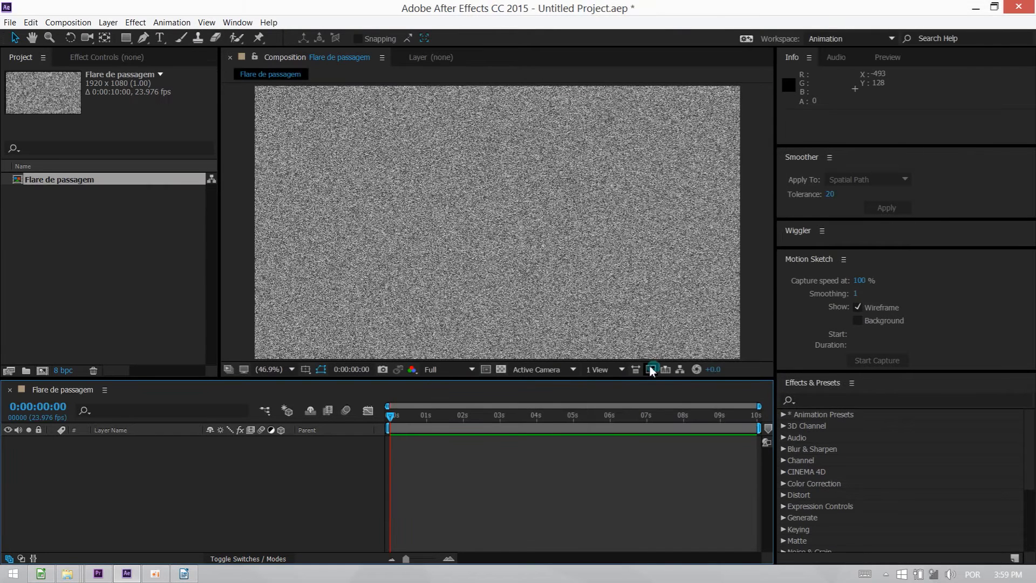
Add a white 1920 x 1080 solid layer to the composition and enlarge the composition viewer.
{"action": "right_click", "coordinate": [214, 491]}
{"action": "mouse_move", "coordinate": [254, 371]}
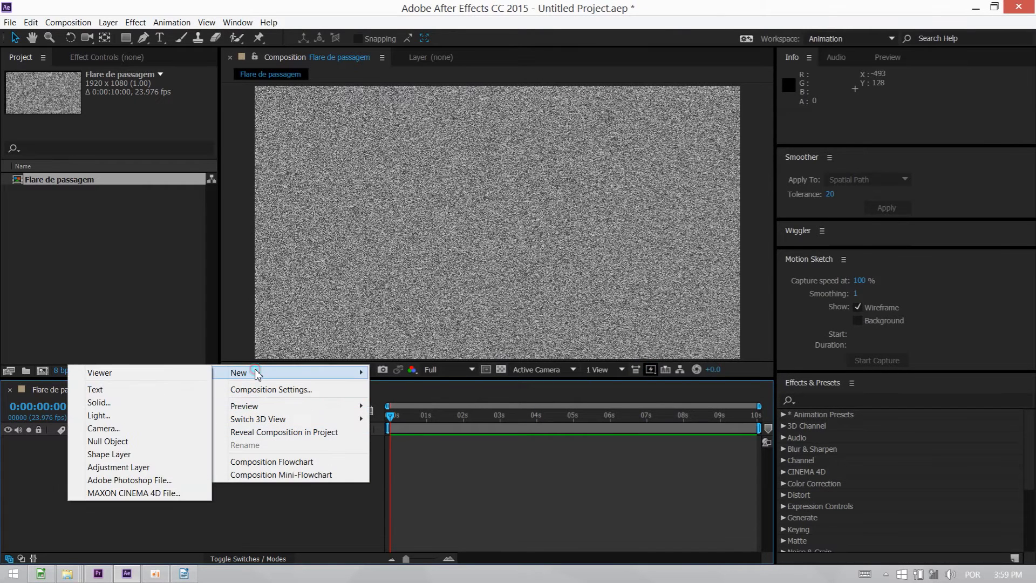
{"action": "left_click", "coordinate": [102, 403]}
{"action": "left_click", "coordinate": [194, 275]}
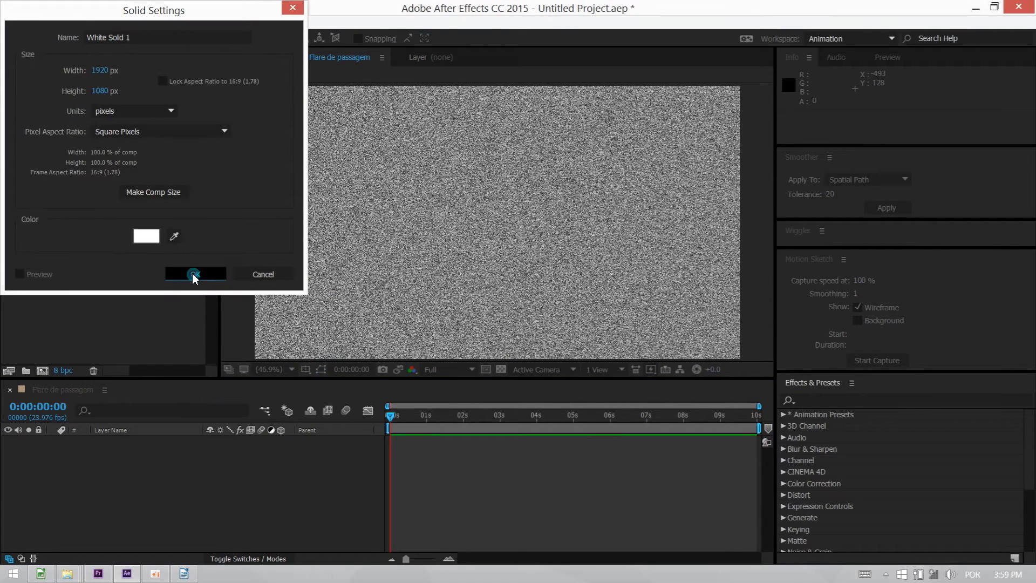
{"action": "left_click_drag", "start_coordinate": [217, 377], "coordinate": [167, 414]}
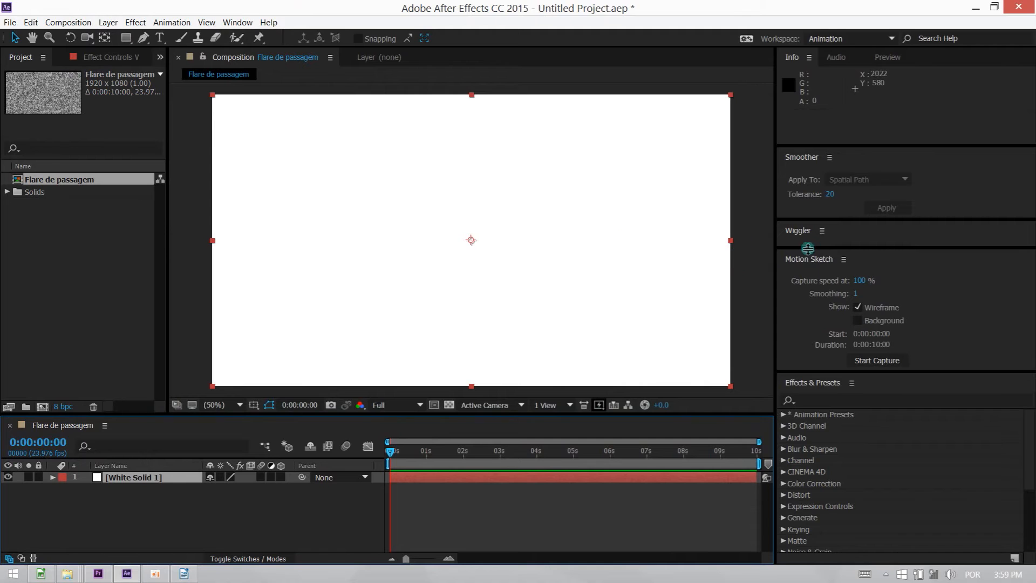
Find the Fractal Noise effect by searching for "fract" and apply it to the white solid.
{"action": "left_click_drag", "start_coordinate": [827, 371], "coordinate": [832, 158]}
{"action": "left_click", "coordinate": [814, 184]}
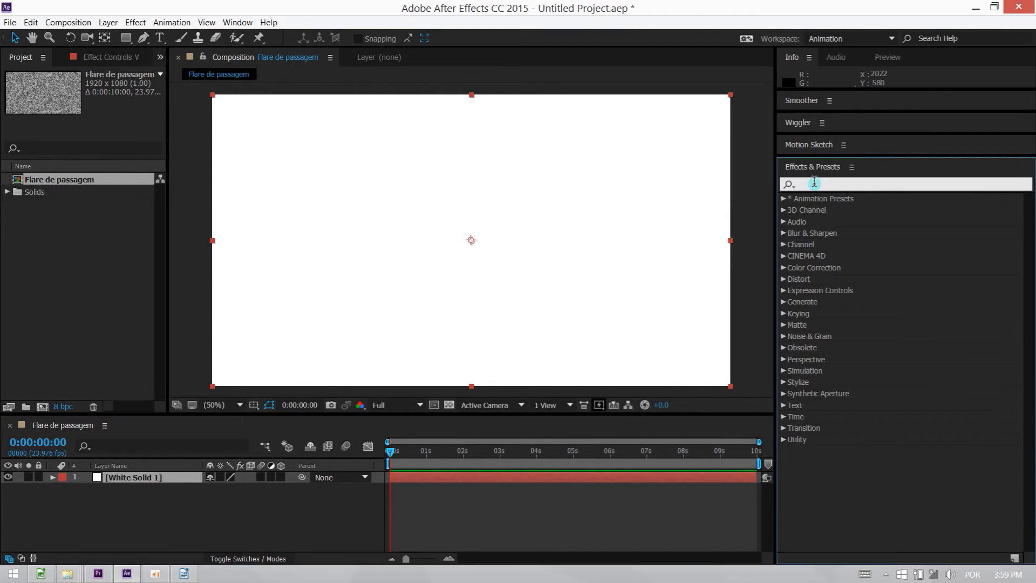
{"action": "type", "text": "fract"}
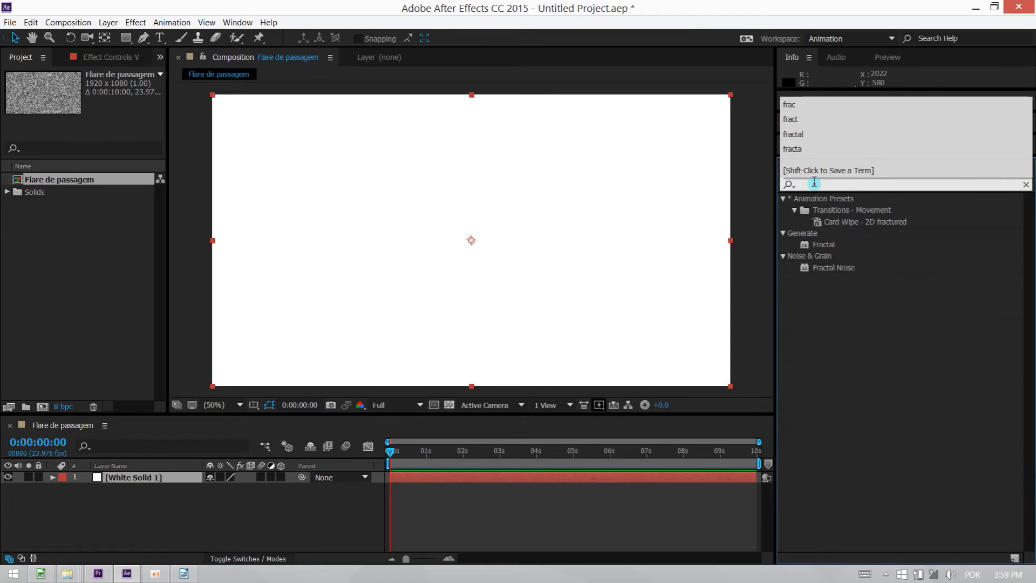
{"action": "type", "text": "la"}
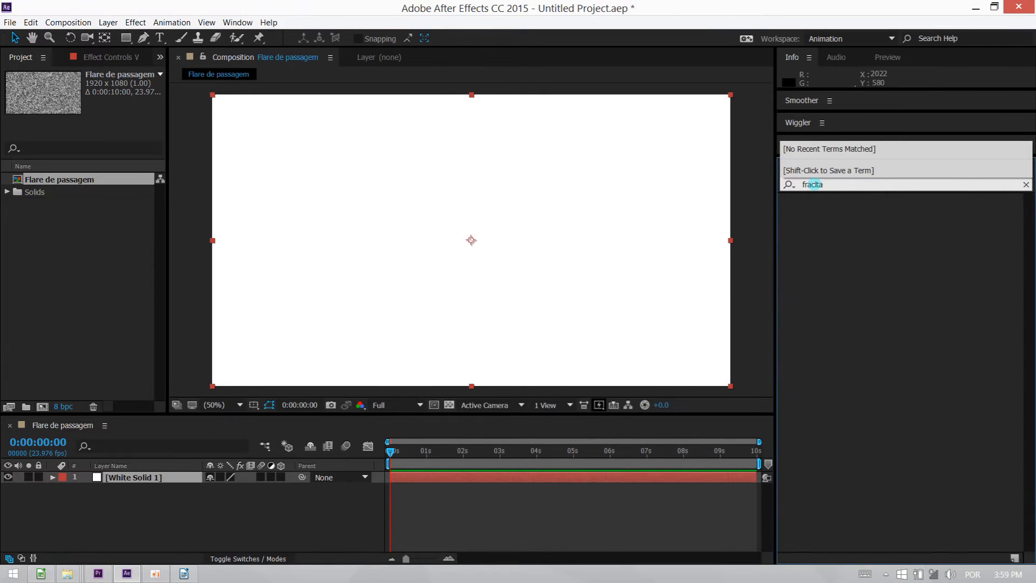
{"action": "key", "text": "BackSpace"}
{"action": "key", "text": "BackSpace"}
{"action": "key", "text": "BackSpace"}
{"action": "key", "text": "BackSpace"}
{"action": "key", "text": "BackSpace"}
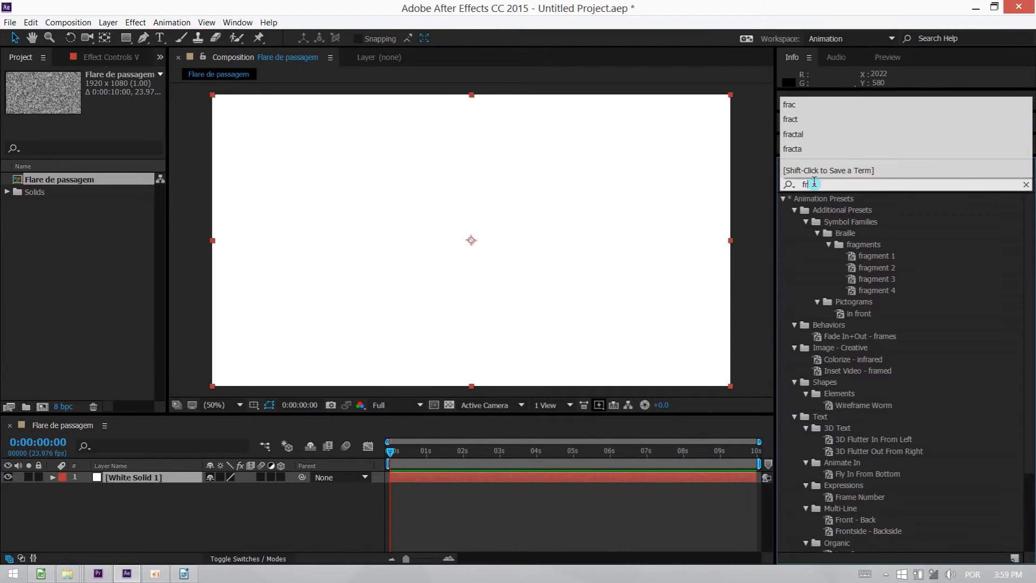
{"action": "type", "text": "act"}
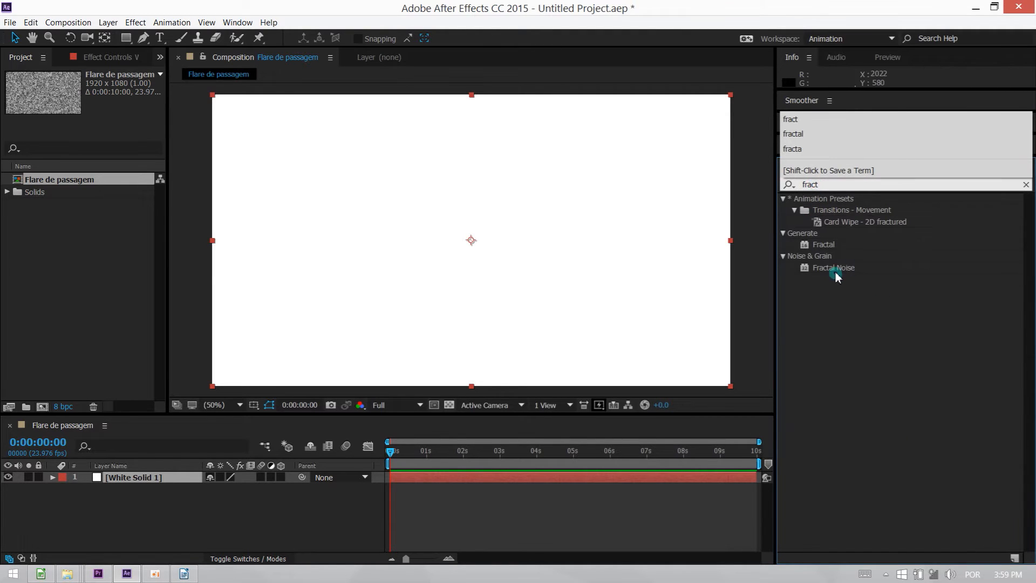
{"action": "left_click_drag", "start_coordinate": [835, 270], "coordinate": [620, 254]}
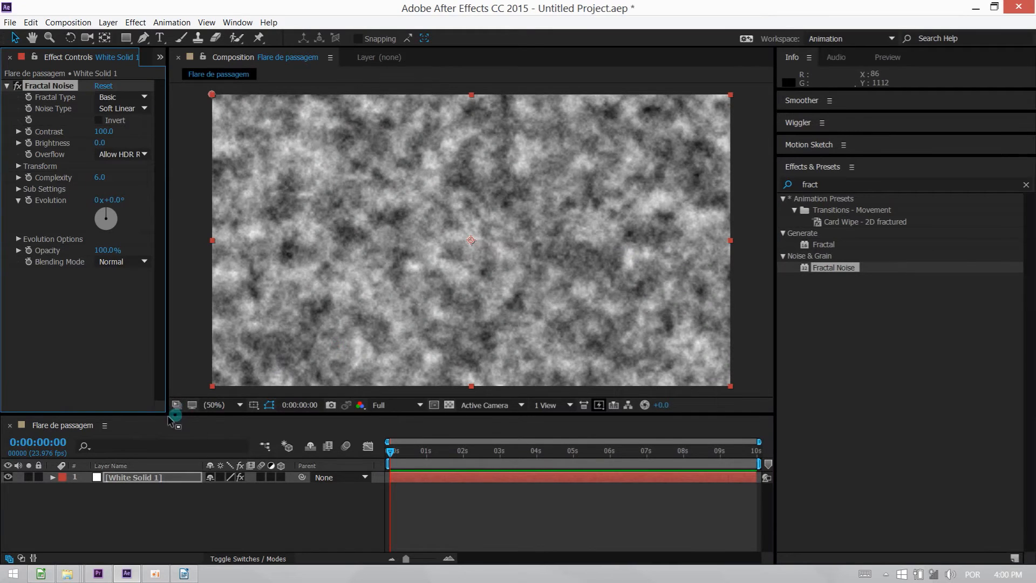
Widen the effect settings area and set the Fractal Noise fractal type to Turbulent Smooth.
{"action": "left_click_drag", "start_coordinate": [166, 415], "coordinate": [221, 443]}
{"action": "left_click_drag", "start_coordinate": [777, 366], "coordinate": [890, 351]}
{"action": "left_click", "coordinate": [144, 99]}
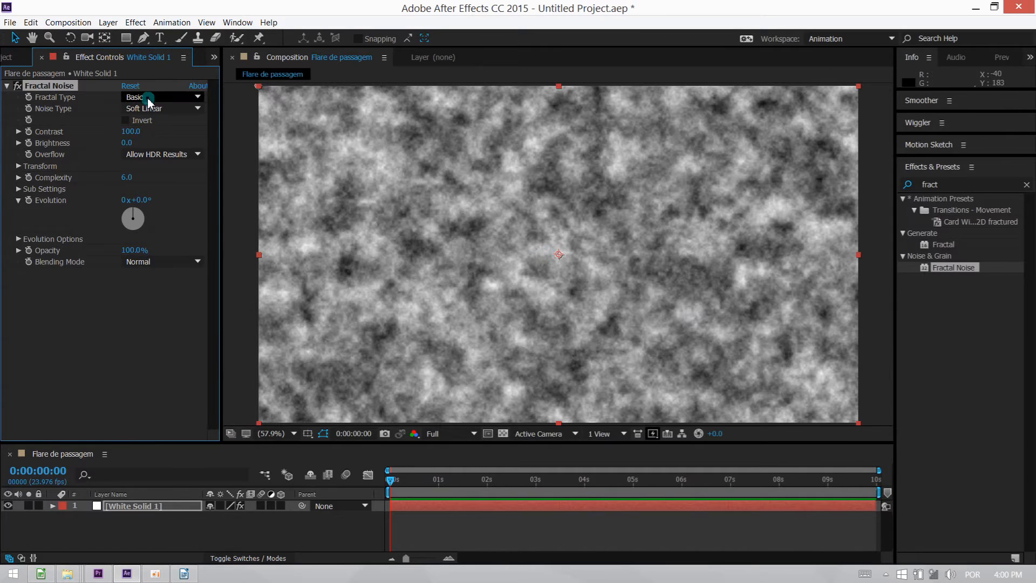
{"action": "left_click", "coordinate": [162, 127]}
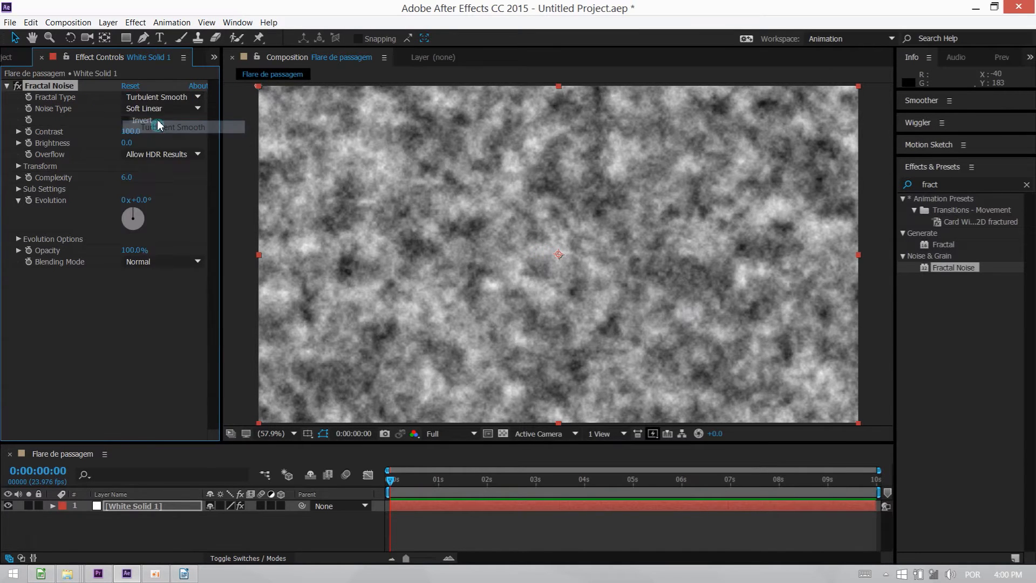
Try the Turbulent Basic, Turbulent Sharp, Dynamic Progressive and Dynamic Twist fractal types on the Fractal Noise effect.
{"action": "left_click", "coordinate": [157, 97]}
{"action": "left_click", "coordinate": [163, 140]}
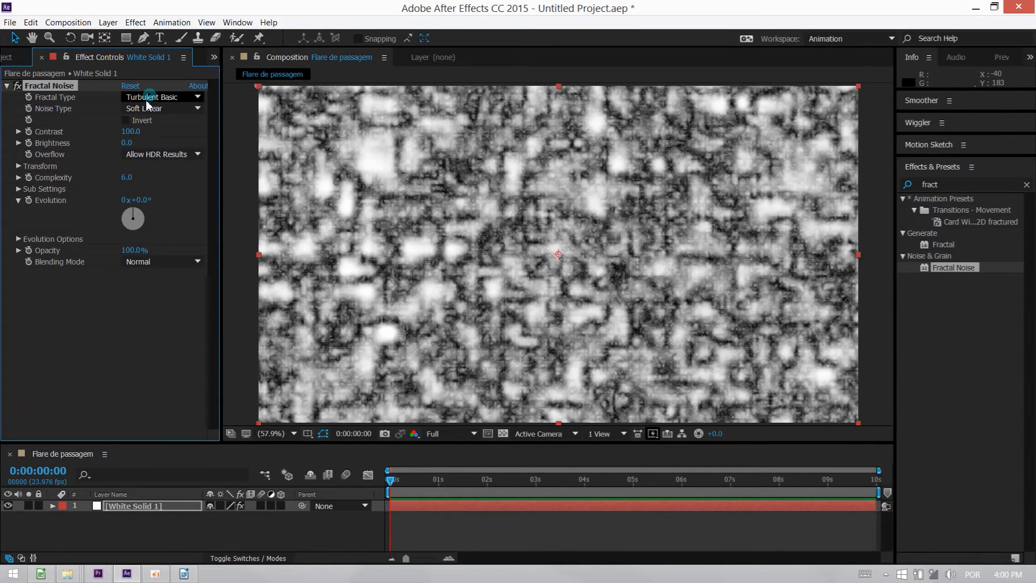
{"action": "left_click", "coordinate": [151, 98]}
{"action": "left_click", "coordinate": [150, 153]}
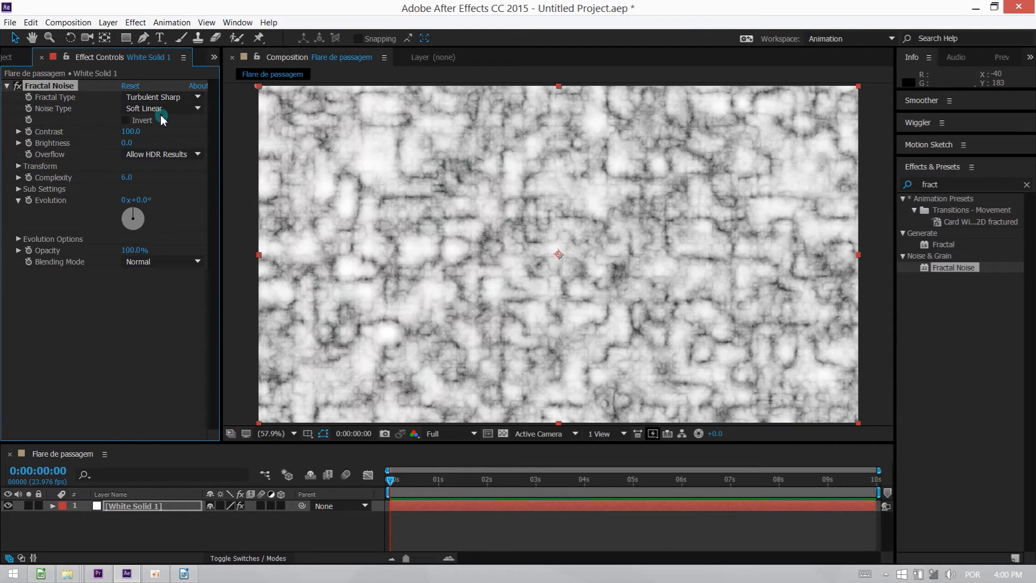
{"action": "left_click", "coordinate": [159, 97]}
{"action": "left_click", "coordinate": [162, 183]}
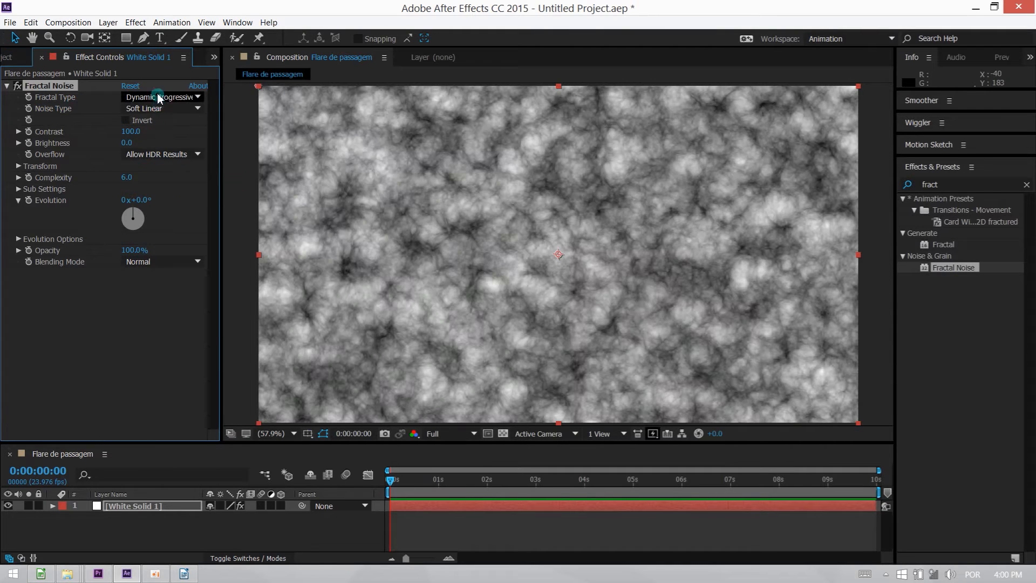
{"action": "left_click", "coordinate": [158, 97]}
{"action": "left_click", "coordinate": [165, 196]}
Try the Max, Smeary and Swirly fractal types on the noise of the white solid.
{"action": "left_click", "coordinate": [163, 97]}
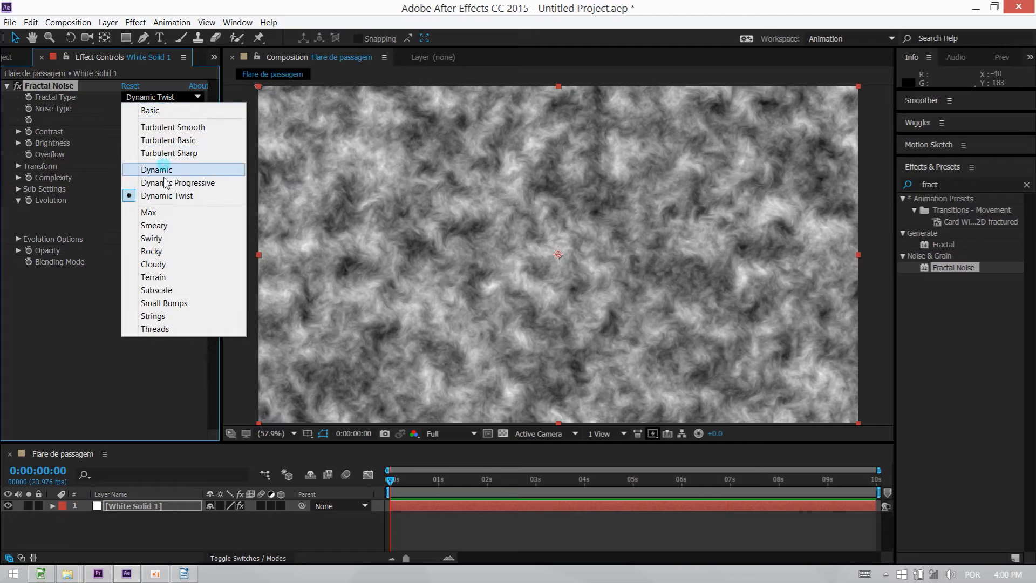
{"action": "left_click", "coordinate": [173, 218]}
{"action": "left_click", "coordinate": [158, 97]}
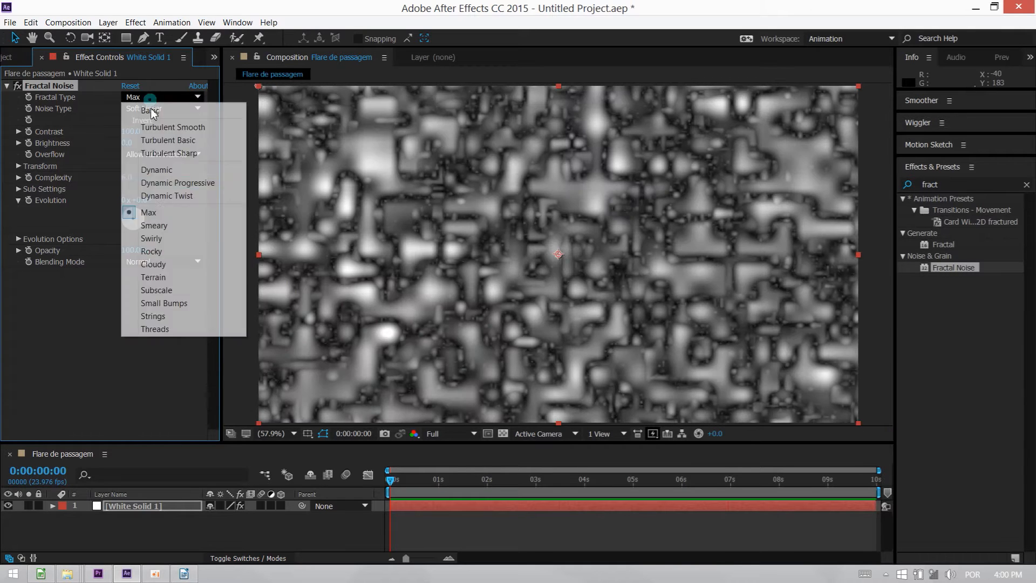
{"action": "left_click", "coordinate": [153, 224]}
{"action": "left_click", "coordinate": [153, 122]}
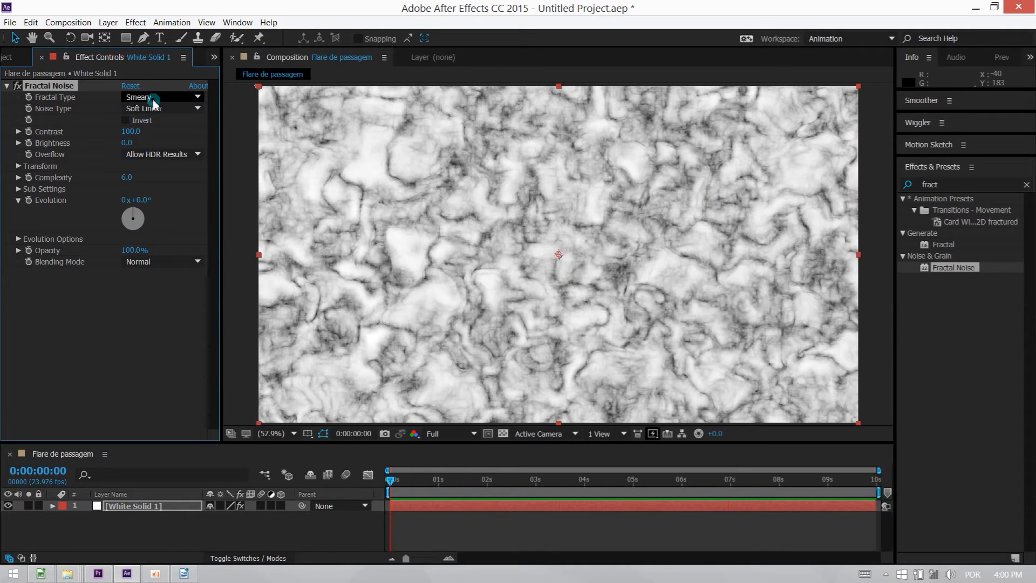
{"action": "left_click", "coordinate": [153, 99]}
{"action": "left_click", "coordinate": [168, 237]}
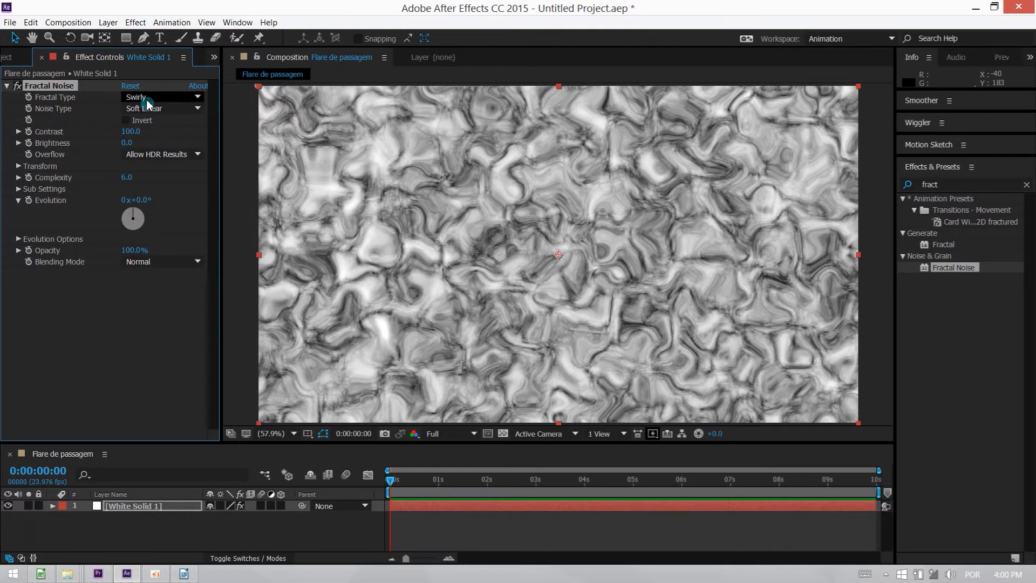
Try the Rocky, Cloudy and Terrain fractal types on the Fractal Noise effect.
{"action": "left_click", "coordinate": [147, 99]}
{"action": "left_click", "coordinate": [162, 255]}
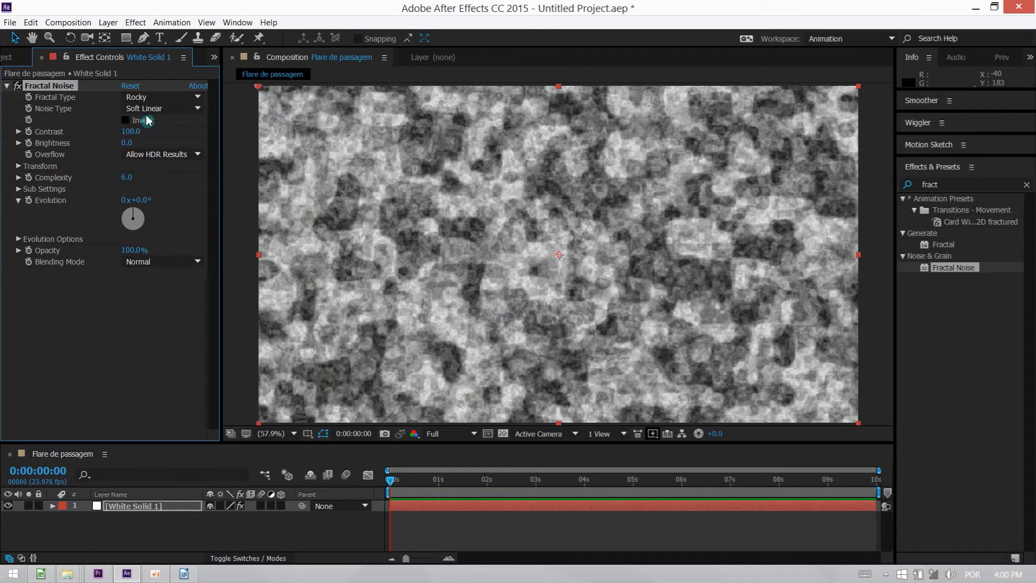
{"action": "left_click", "coordinate": [153, 97]}
{"action": "left_click", "coordinate": [159, 272]}
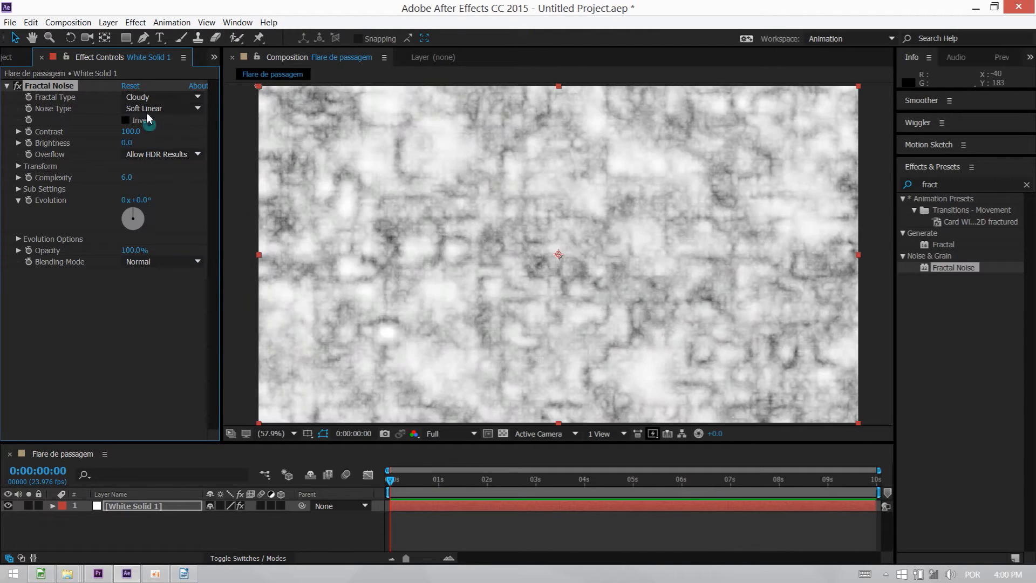
{"action": "left_click", "coordinate": [154, 97]}
{"action": "left_click", "coordinate": [164, 277]}
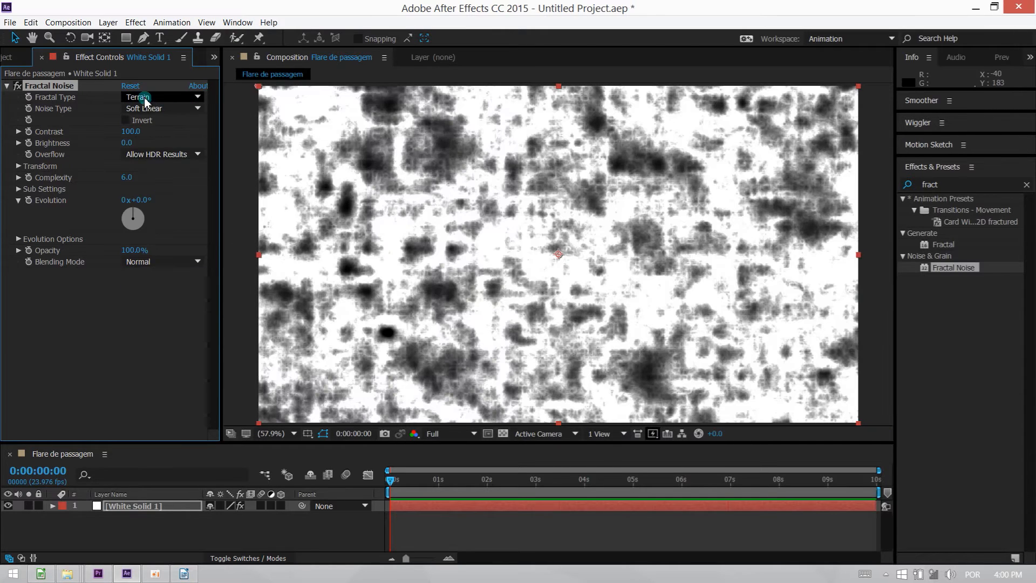
Try the Subscale, Small Bumps, Strings and Threads fractal types on the Fractal Noise effect.
{"action": "left_click", "coordinate": [146, 100]}
{"action": "left_click", "coordinate": [162, 288]}
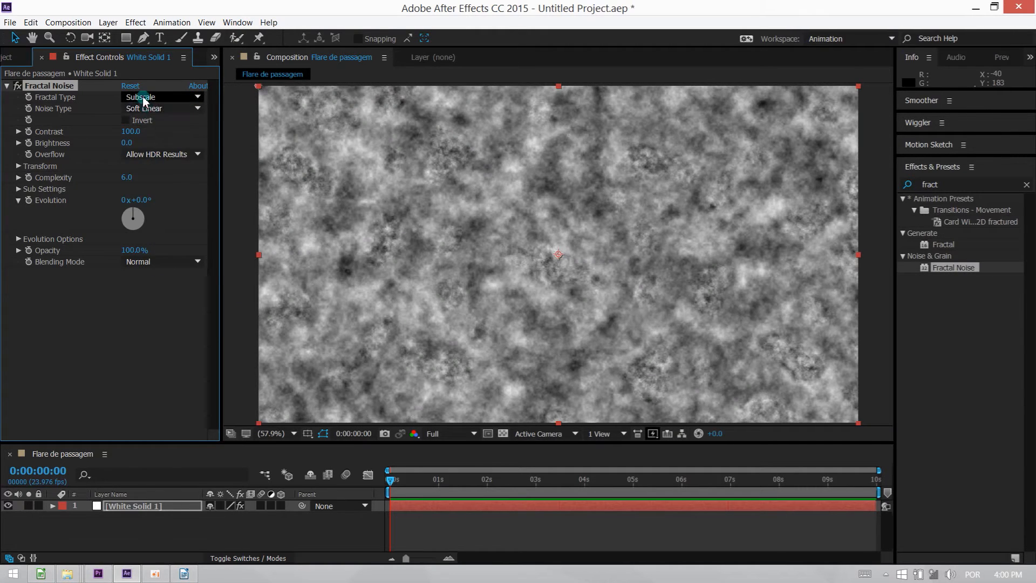
{"action": "left_click", "coordinate": [144, 100]}
{"action": "left_click", "coordinate": [167, 302]}
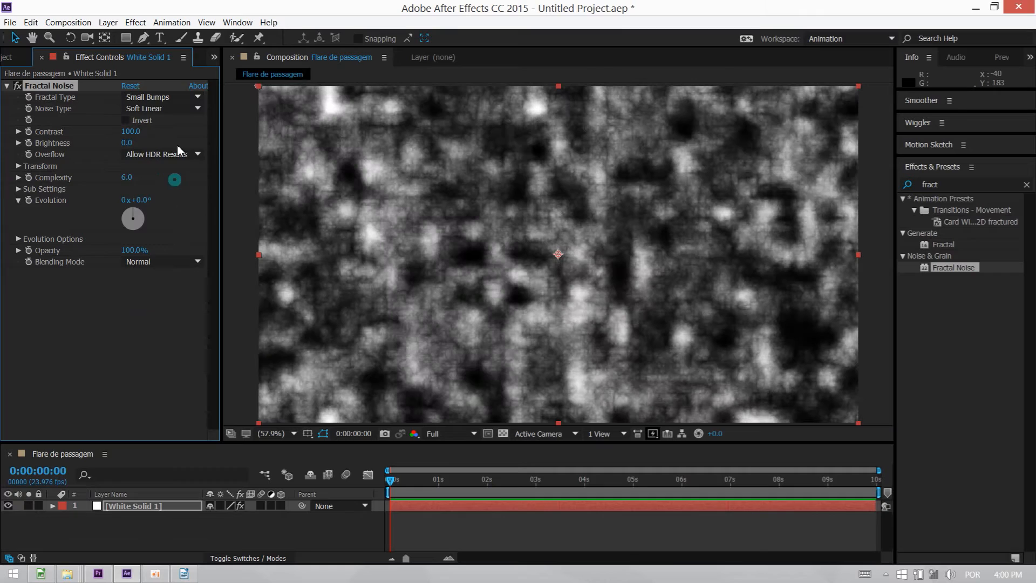
{"action": "left_click", "coordinate": [157, 98]}
{"action": "left_click", "coordinate": [168, 317]}
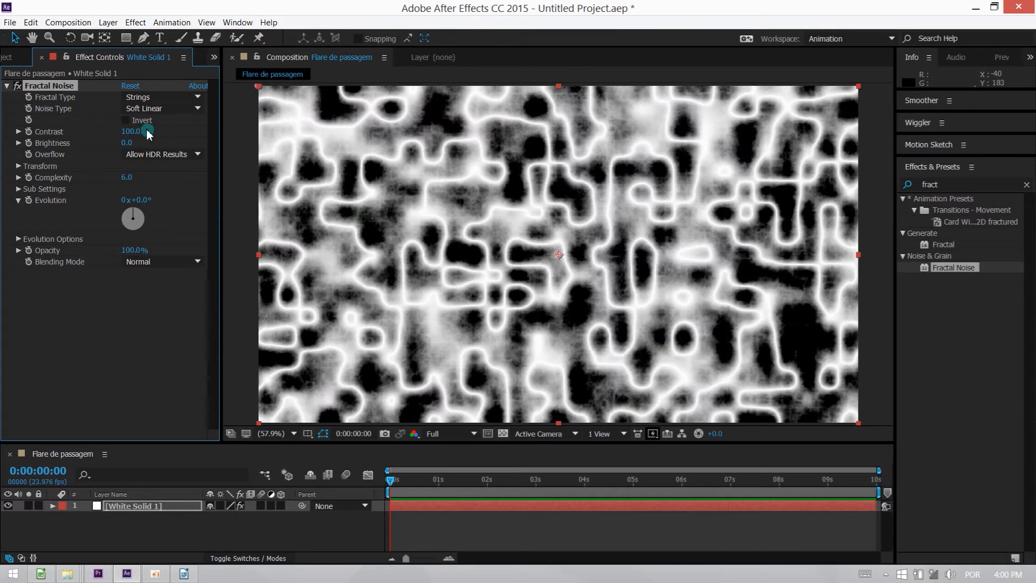
{"action": "left_click", "coordinate": [147, 98]}
{"action": "left_click", "coordinate": [166, 329]}
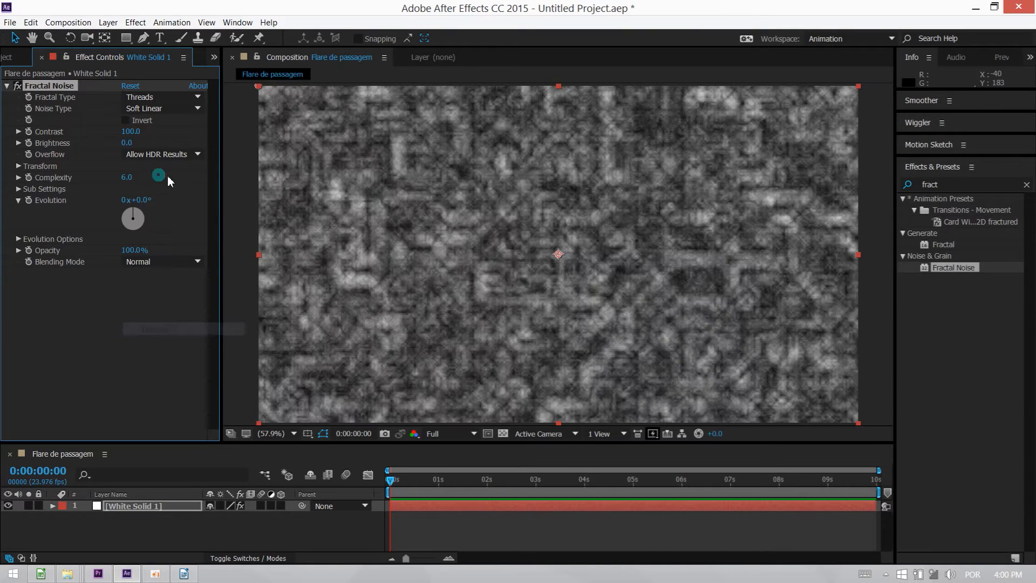
Compare the Turbulent Sharp, Turbulent Basic and Turbulent Smooth fractal types again, and set the fractal type to Cloudy.
{"action": "left_click", "coordinate": [142, 96]}
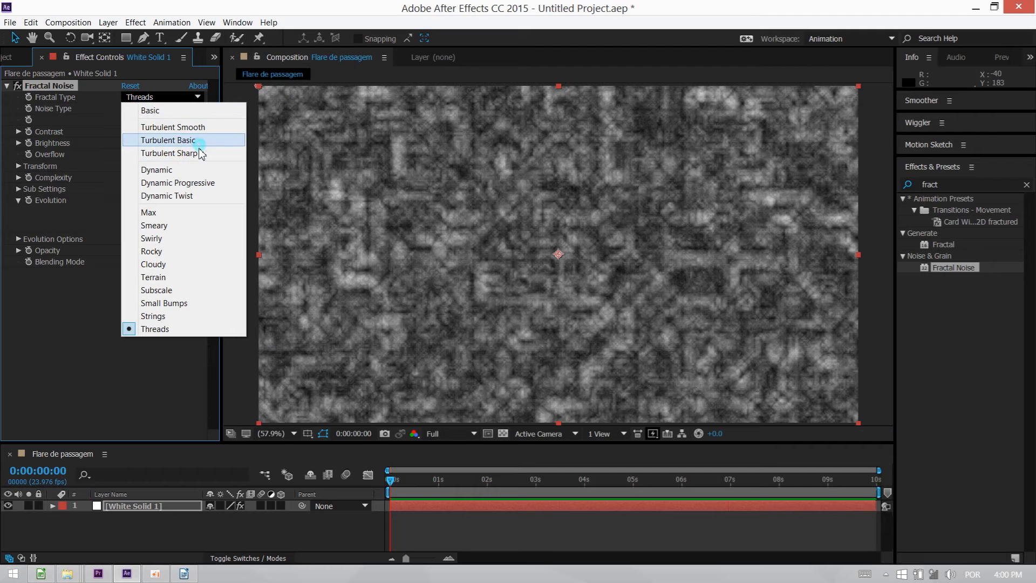
{"action": "left_click", "coordinate": [197, 153]}
{"action": "left_click", "coordinate": [164, 97]}
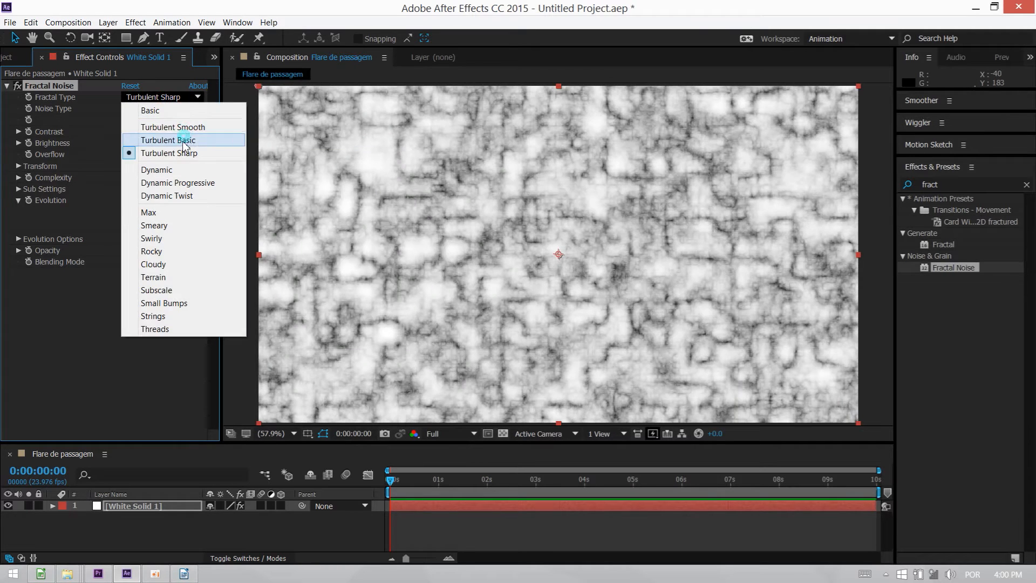
{"action": "left_click", "coordinate": [185, 141]}
{"action": "left_click", "coordinate": [162, 97]}
{"action": "left_click", "coordinate": [170, 127]}
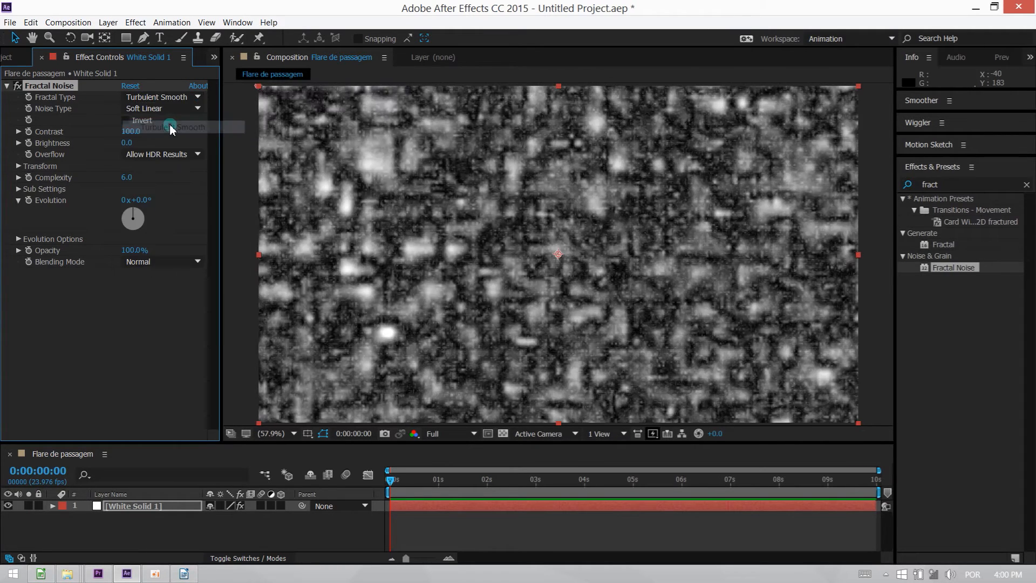
{"action": "left_click", "coordinate": [162, 97]}
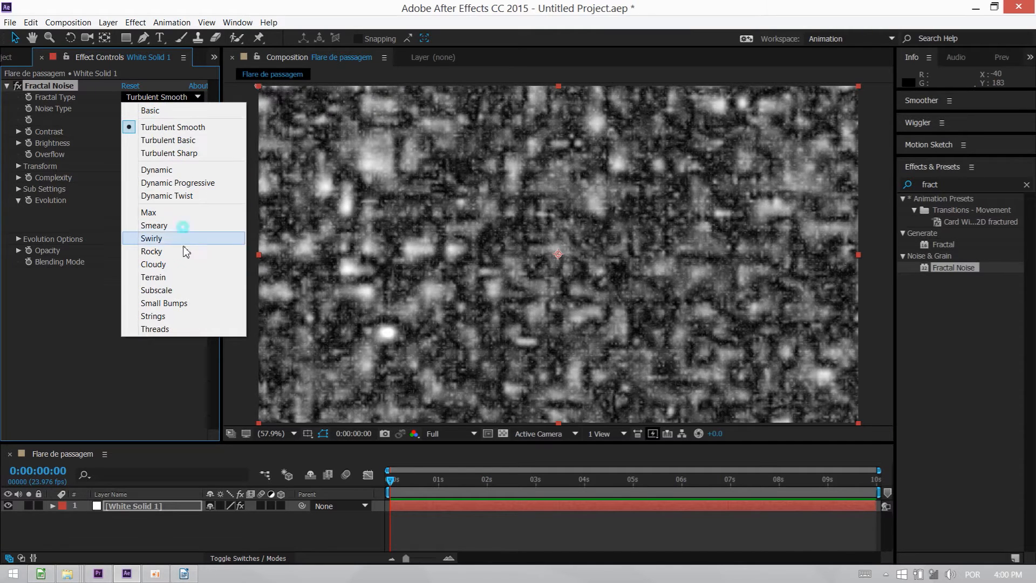
{"action": "left_click", "coordinate": [170, 265]}
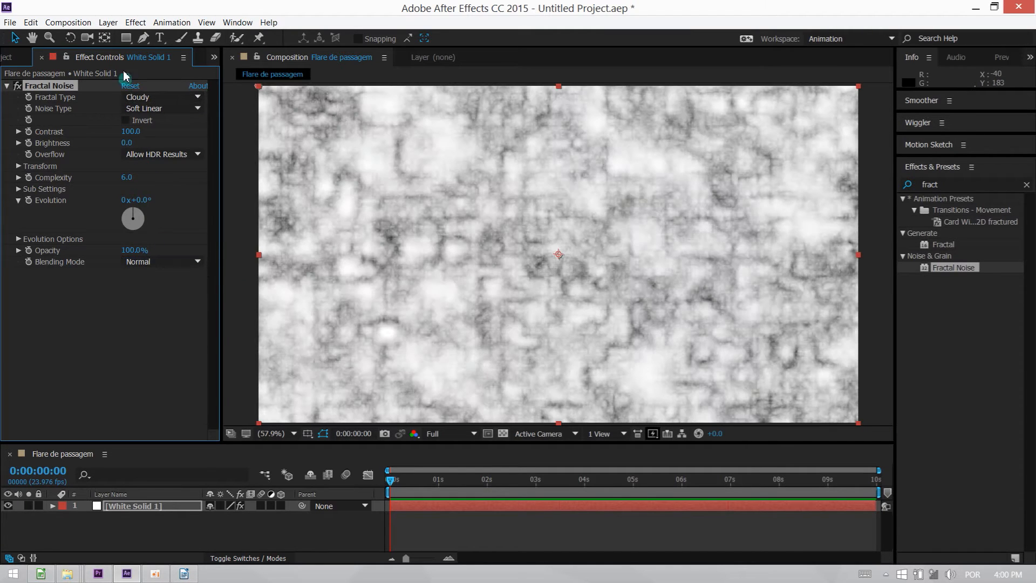
Compare the Block, Linear and Soft Linear noise types, and set the Fractal Noise noise type to Spline.
{"action": "left_click", "coordinate": [153, 108]}
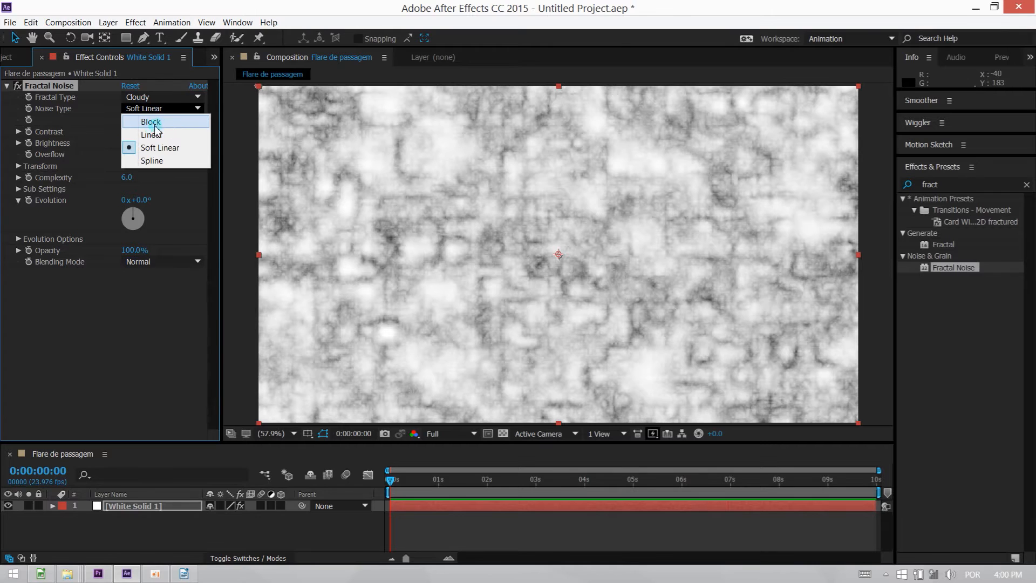
{"action": "left_click", "coordinate": [157, 124]}
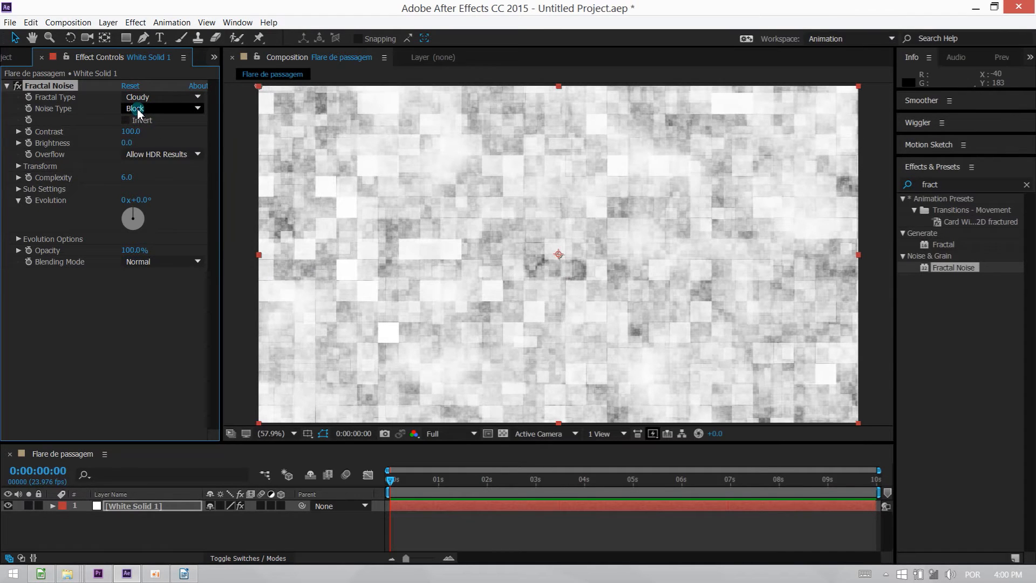
{"action": "left_click", "coordinate": [139, 110]}
{"action": "left_click", "coordinate": [155, 136]}
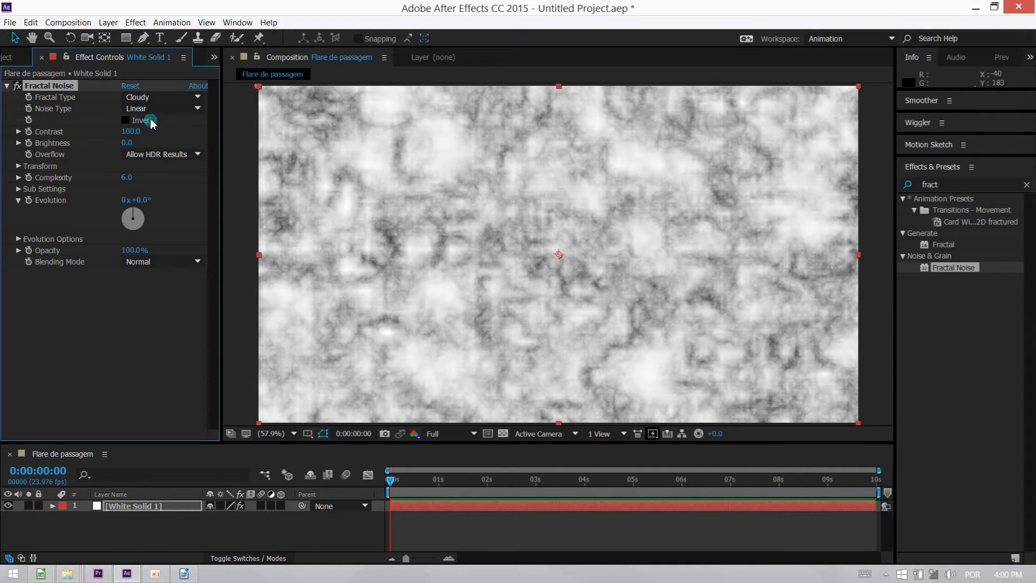
{"action": "left_click", "coordinate": [150, 109]}
{"action": "left_click", "coordinate": [173, 149]}
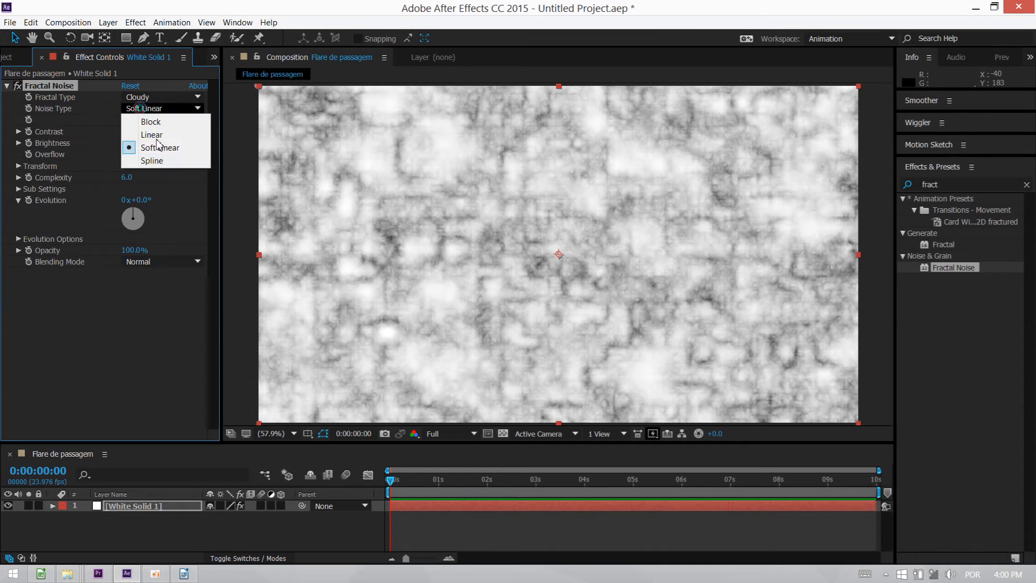
{"action": "left_click", "coordinate": [162, 161]}
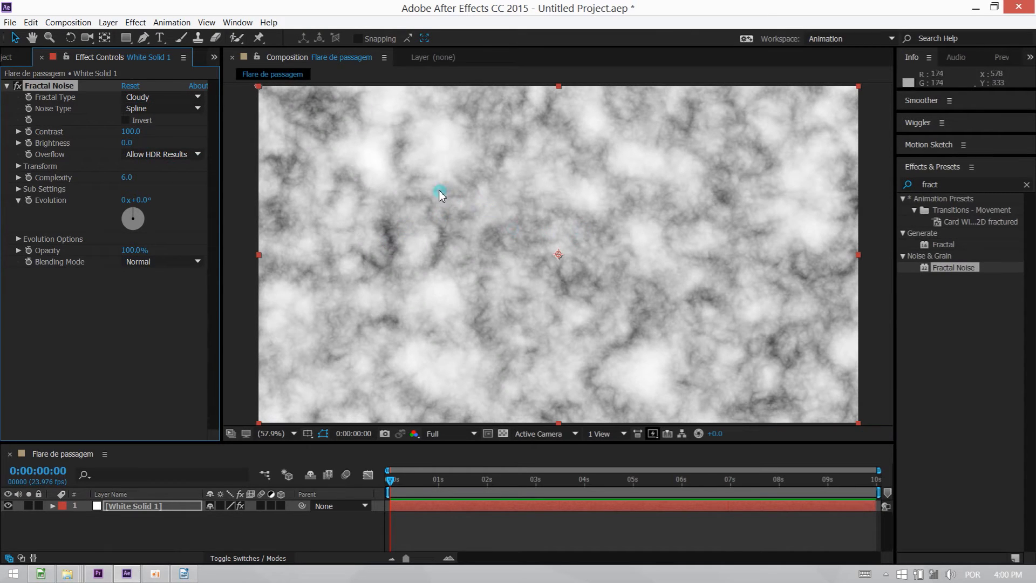
{"action": "left_click", "coordinate": [123, 109]}
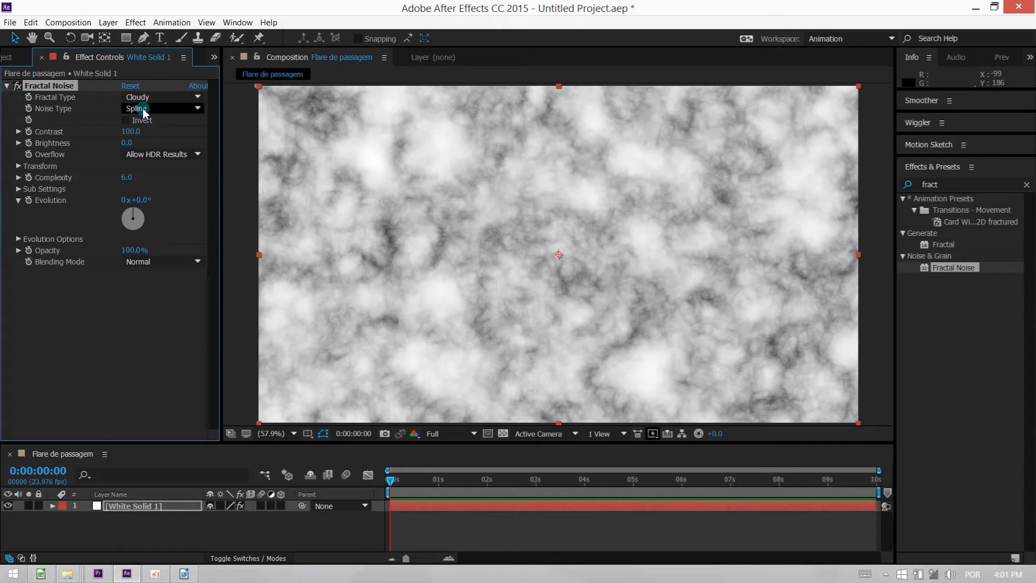
{"action": "left_click", "coordinate": [99, 118]}
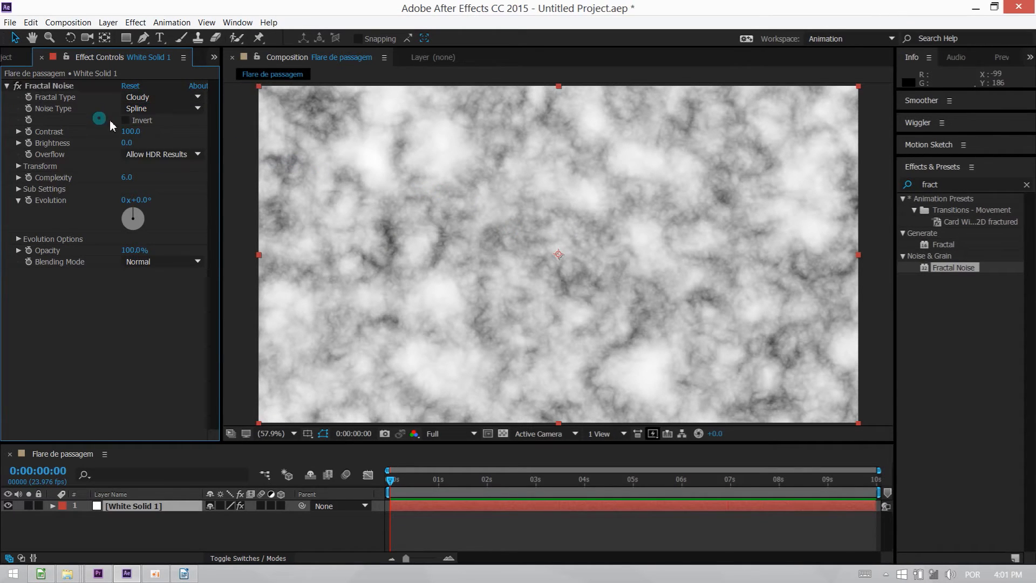
Toggle the Fractal Noise inversion on and off twice to compare the results, leaving it off.
{"action": "left_click", "coordinate": [129, 120]}
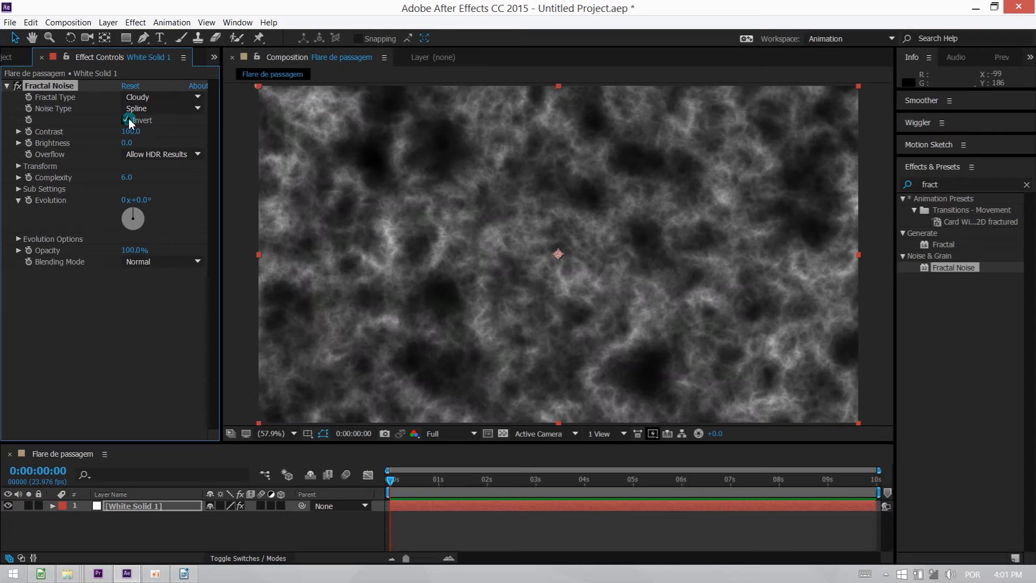
{"action": "left_click", "coordinate": [128, 119]}
{"action": "left_click", "coordinate": [129, 119]}
{"action": "left_click", "coordinate": [128, 120]}
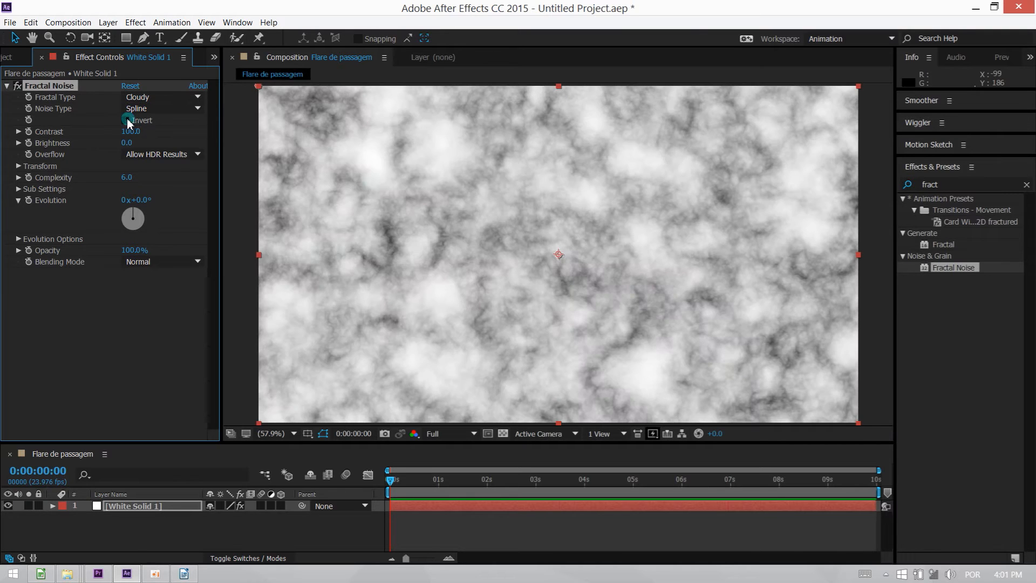
Set the Fractal Noise contrast to 522 and the brightness to -379 for isolated white clouds on black.
{"action": "left_click_drag", "start_coordinate": [133, 135], "coordinate": [193, 132]}
{"action": "left_click_drag", "start_coordinate": [124, 145], "coordinate": [293, 132]}
{"action": "left_click_drag", "start_coordinate": [135, 143], "coordinate": [37, 150]}
{"action": "mouse_move", "coordinate": [125, 146]}
{"action": "left_mouse_down"}
{"action": "mouse_move", "coordinate": [111, 151]}
{"action": "mouse_move", "coordinate": [171, 135]}
{"action": "mouse_move", "coordinate": [132, 143]}
{"action": "left_mouse_up"}
Compare the Clip, Soft Clamp, Wrap Back and Allow HDR Results overflow modes, and set the overflow to Soft Clamp.
{"action": "left_click", "coordinate": [135, 154]}
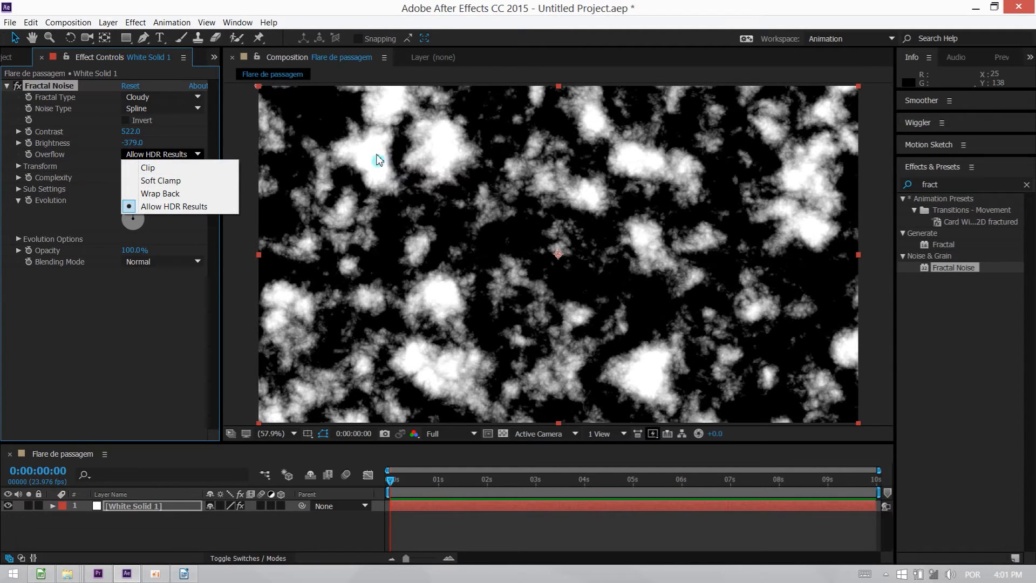
{"action": "left_click", "coordinate": [161, 167]}
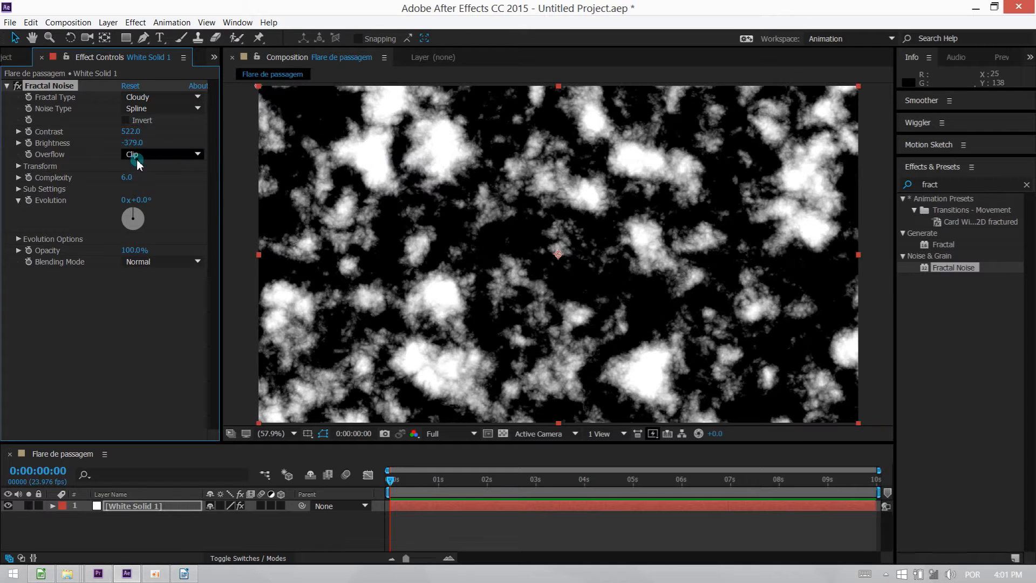
{"action": "left_click", "coordinate": [137, 157]}
{"action": "left_click", "coordinate": [161, 181]}
{"action": "left_click", "coordinate": [151, 154]}
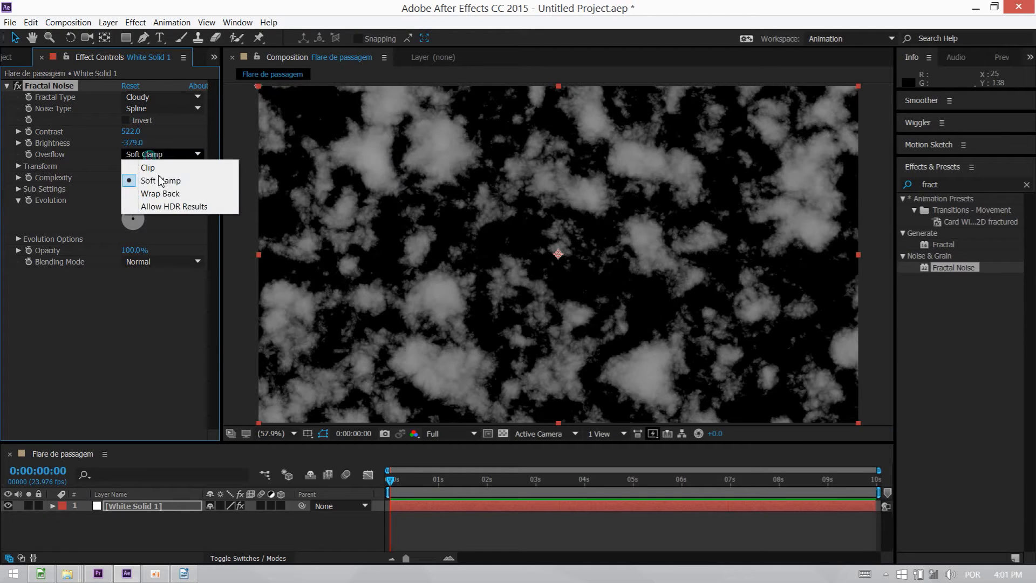
{"action": "left_click", "coordinate": [162, 193]}
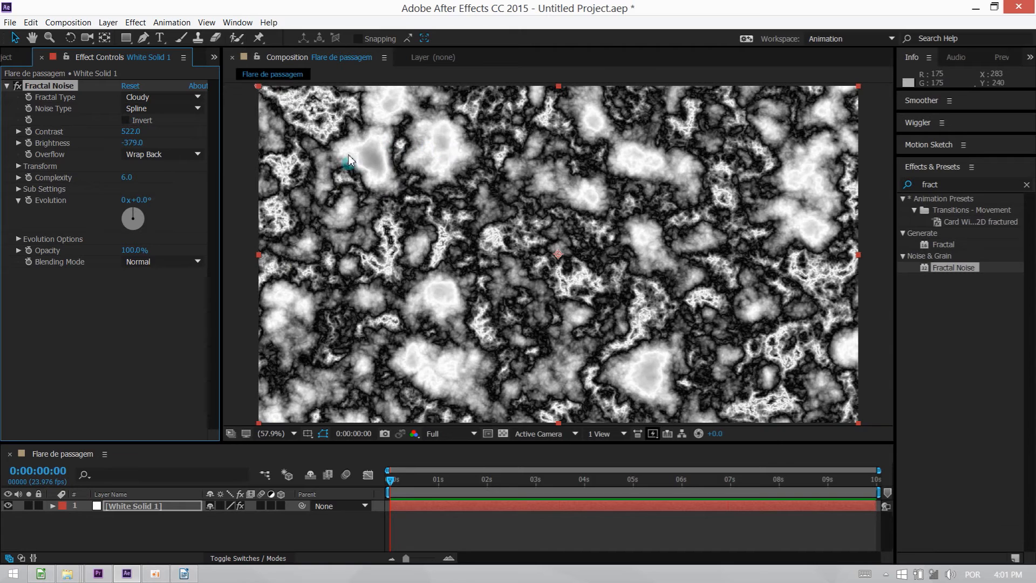
{"action": "left_click", "coordinate": [135, 155]}
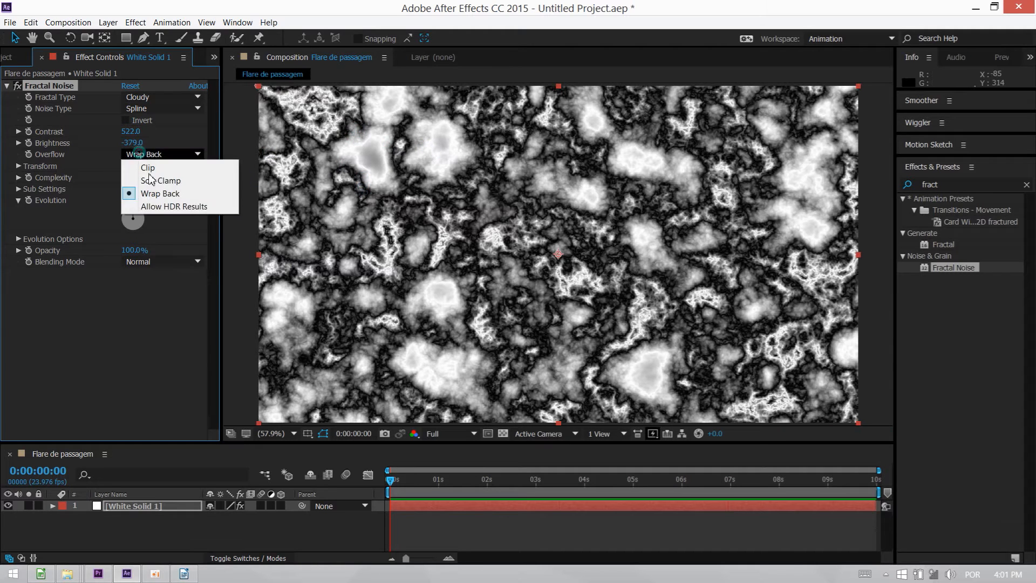
{"action": "left_click", "coordinate": [165, 205]}
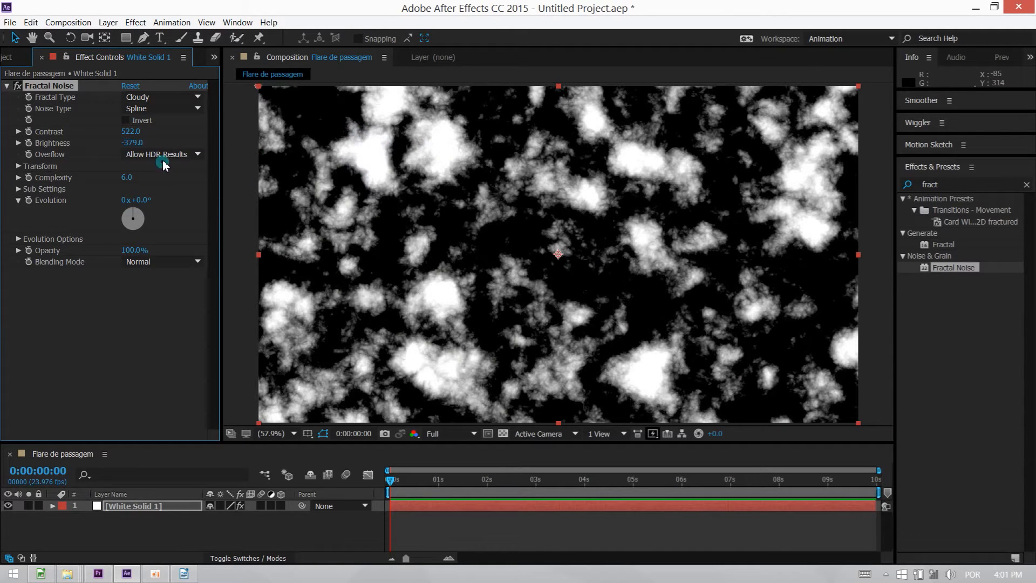
{"action": "left_click", "coordinate": [134, 156]}
{"action": "left_click", "coordinate": [164, 180]}
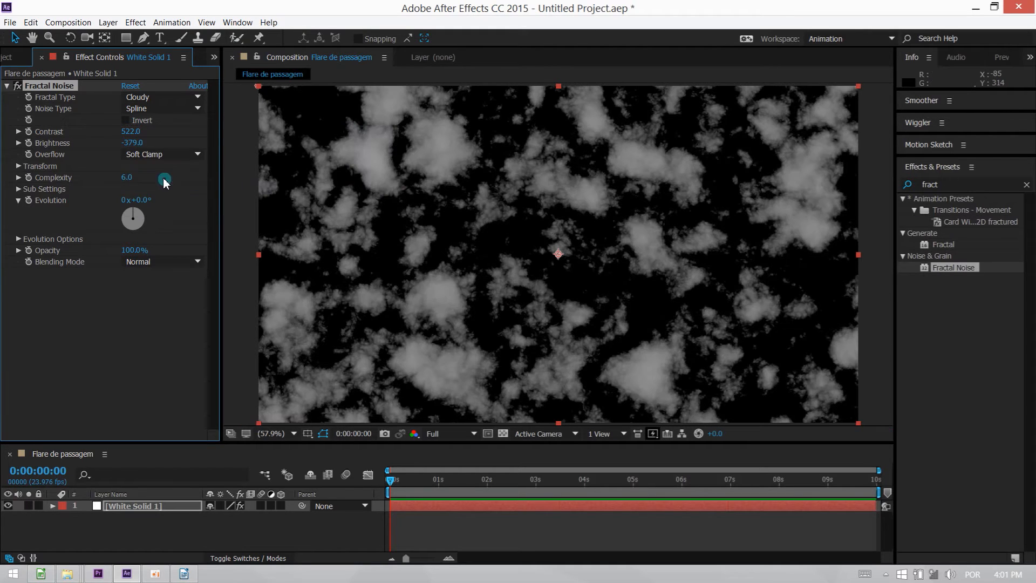
Set the Fractal Noise overflow to Allow HDR Results and turn off uniform scaling in its transform settings.
{"action": "left_click", "coordinate": [145, 156]}
{"action": "left_click", "coordinate": [165, 206]}
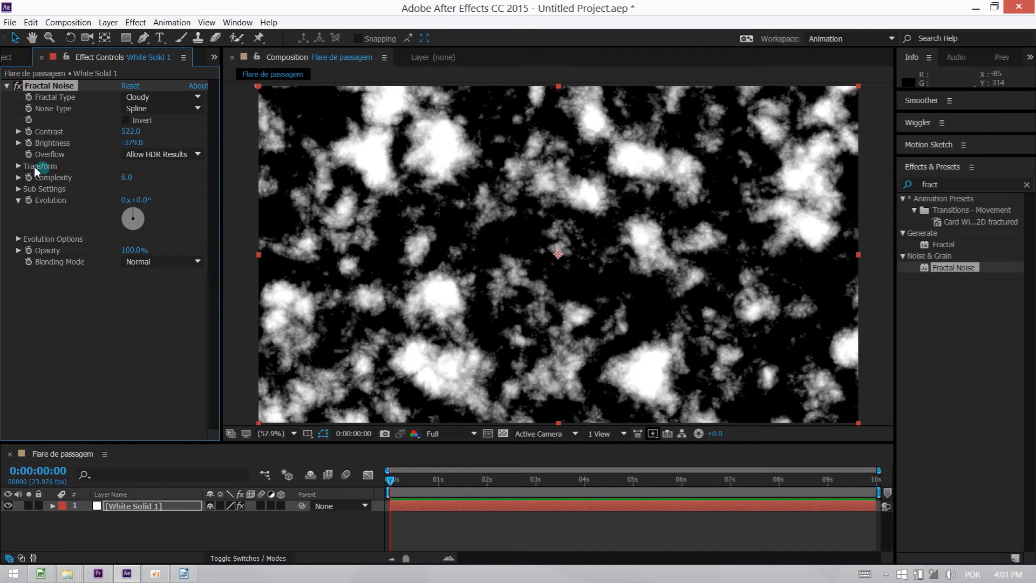
{"action": "left_click", "coordinate": [17, 166]}
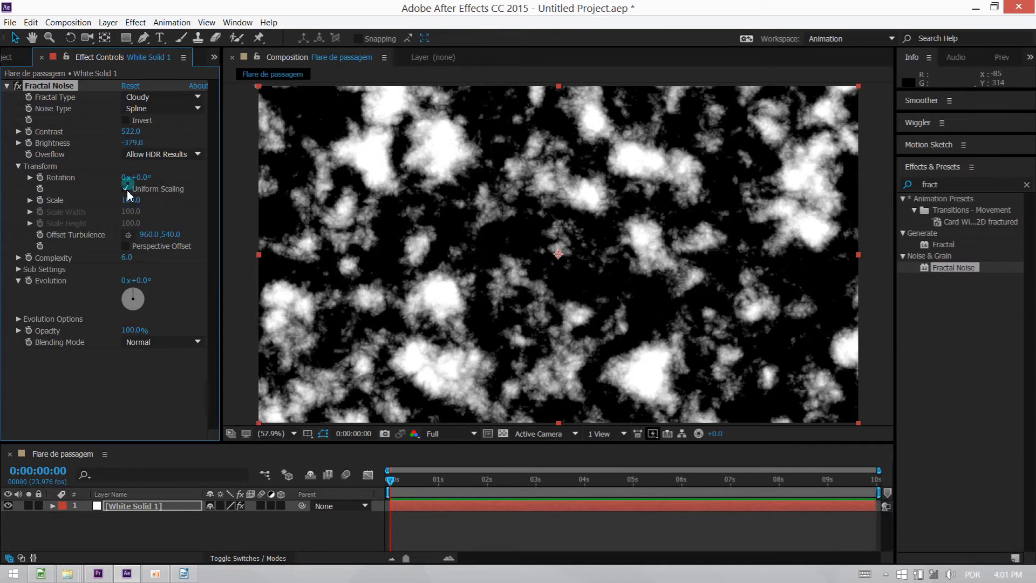
{"action": "left_click", "coordinate": [30, 200]}
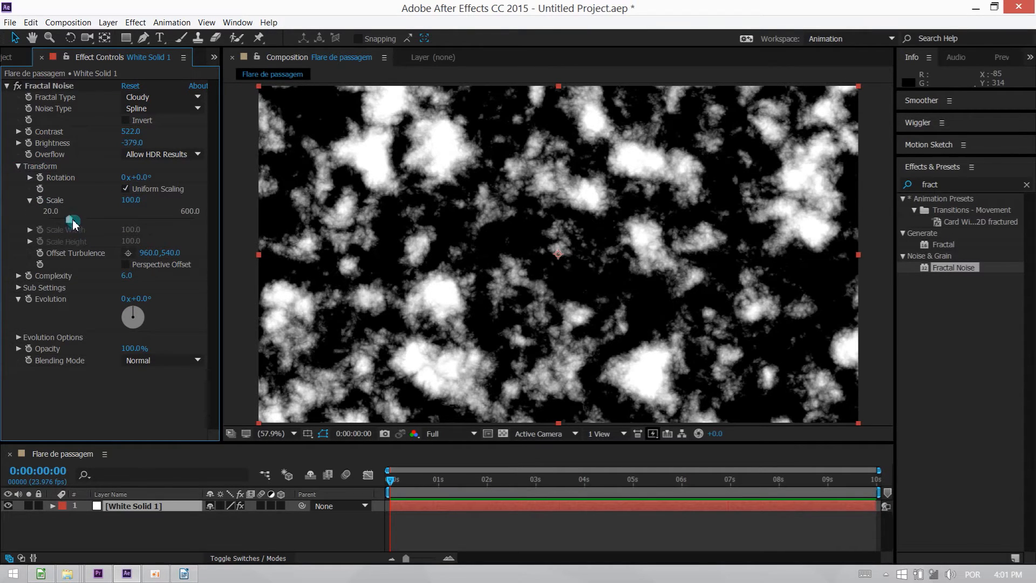
{"action": "left_click", "coordinate": [126, 189]}
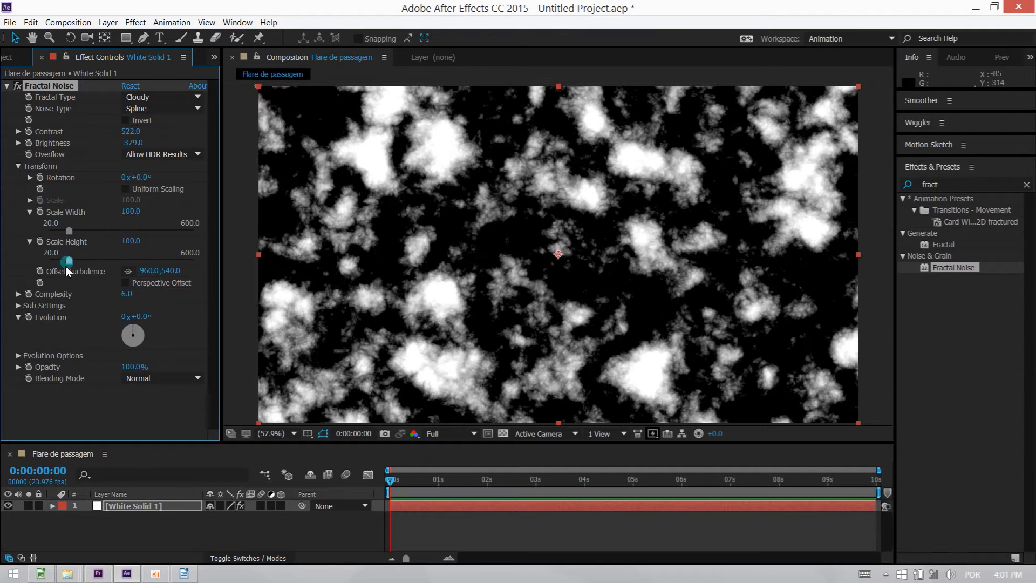
Stretch the noise into vertical streaks with a scale height of 4330 and a scale width of 150.
{"action": "left_click_drag", "start_coordinate": [72, 261], "coordinate": [232, 257]}
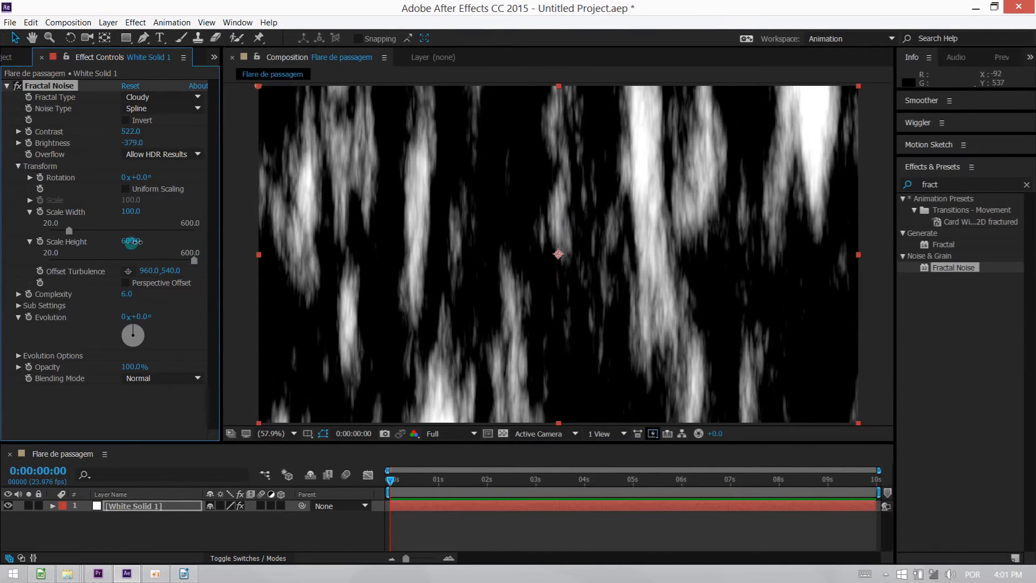
{"action": "left_click_drag", "start_coordinate": [132, 242], "coordinate": [319, 238]}
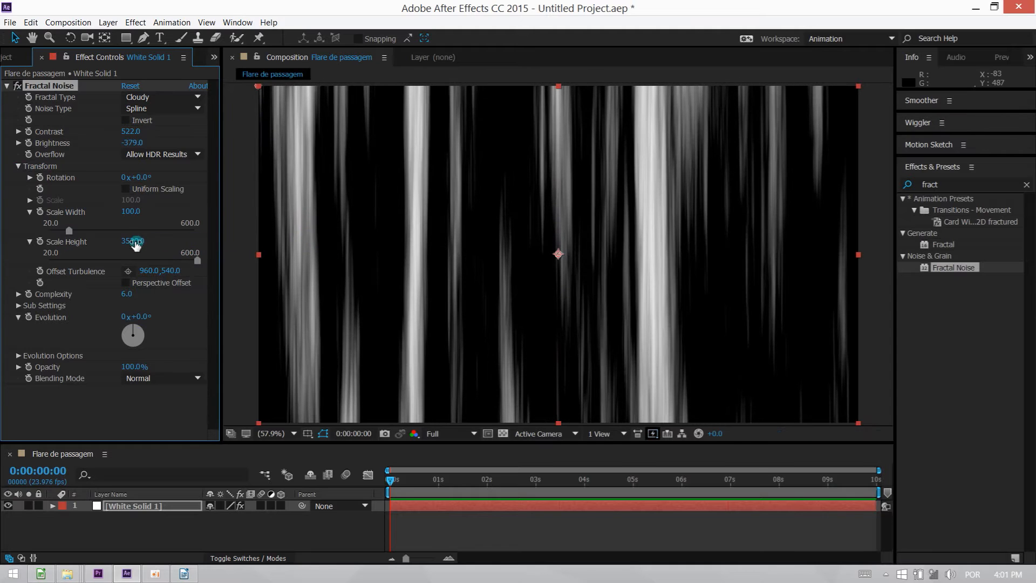
{"action": "left_click_drag", "start_coordinate": [147, 241], "coordinate": [149, 240]}
{"action": "mouse_move", "coordinate": [132, 211]}
{"action": "left_mouse_down"}
{"action": "mouse_move", "coordinate": [197, 215]}
{"action": "mouse_move", "coordinate": [137, 218]}
{"action": "mouse_move", "coordinate": [174, 238]}
{"action": "left_mouse_up"}
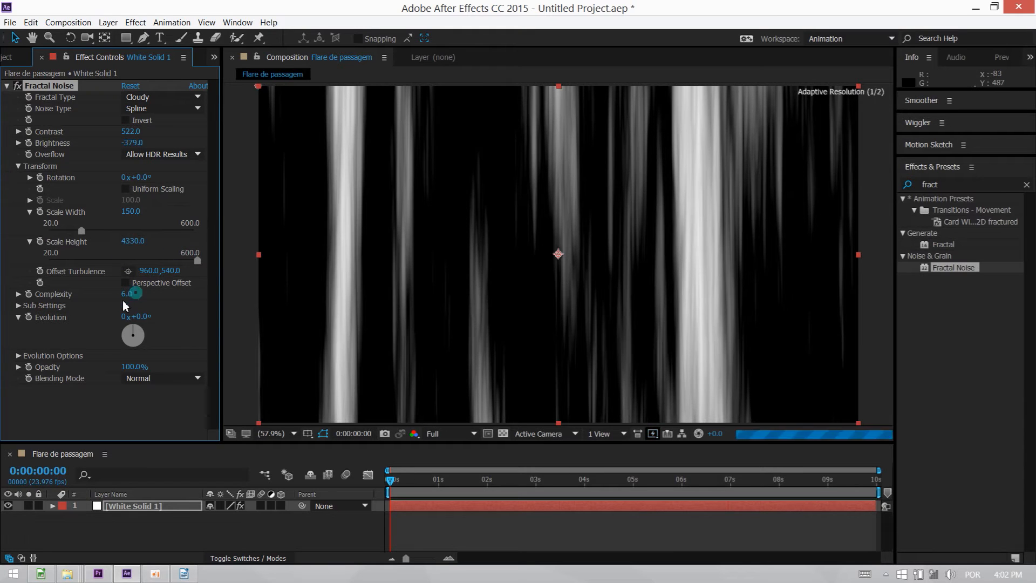
Set the Fractal Noise complexity to 4.7 and the contrast to 552.
{"action": "mouse_move", "coordinate": [123, 295]}
{"action": "left_mouse_down"}
{"action": "mouse_move", "coordinate": [155, 301]}
{"action": "mouse_move", "coordinate": [76, 298]}
{"action": "mouse_move", "coordinate": [95, 295]}
{"action": "left_mouse_up"}
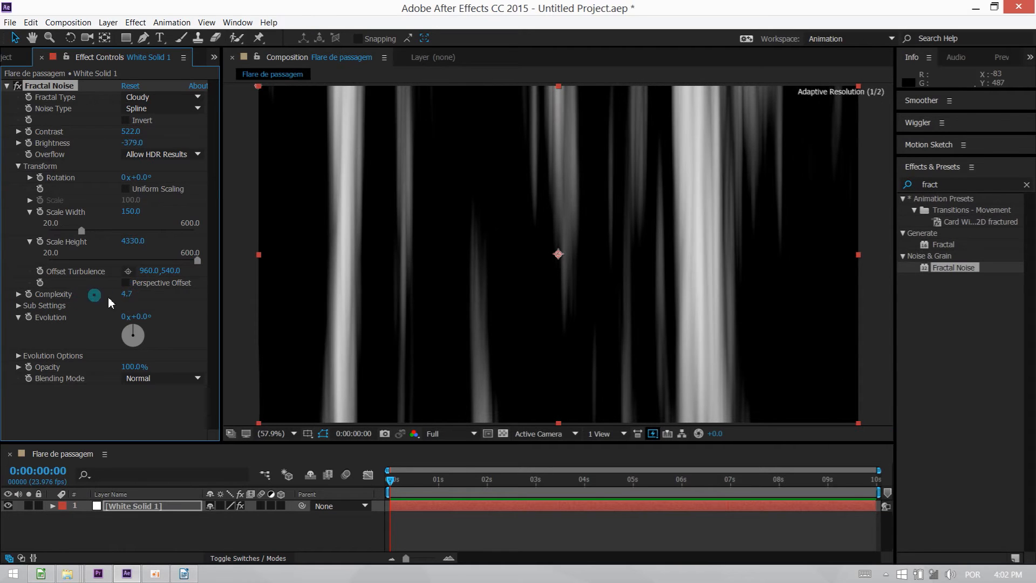
{"action": "left_click", "coordinate": [153, 317]}
{"action": "left_click", "coordinate": [130, 135]}
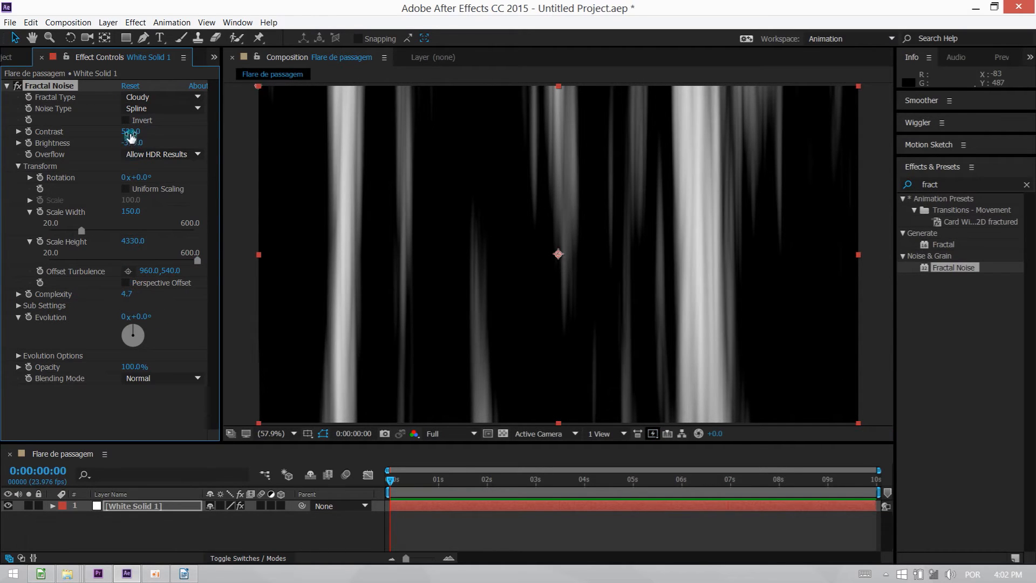
{"action": "left_click_drag", "start_coordinate": [113, 138], "coordinate": [137, 135]}
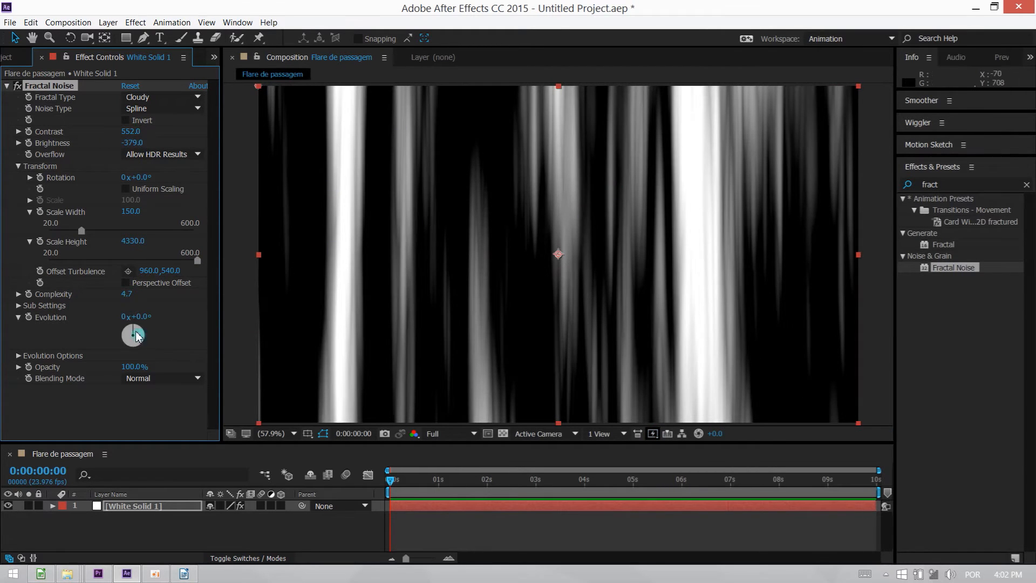
Keyframe the Evolution from 1x+324° at the first frame to 2x+142° at 0:00:09:23.
{"action": "mouse_move", "coordinate": [140, 336]}
{"action": "left_mouse_down"}
{"action": "mouse_move", "coordinate": [132, 348]}
{"action": "mouse_move", "coordinate": [120, 339]}
{"action": "mouse_move", "coordinate": [132, 321]}
{"action": "mouse_move", "coordinate": [142, 340]}
{"action": "mouse_move", "coordinate": [113, 336]}
{"action": "mouse_move", "coordinate": [118, 317]}
{"action": "mouse_move", "coordinate": [247, 359]}
{"action": "left_mouse_up"}
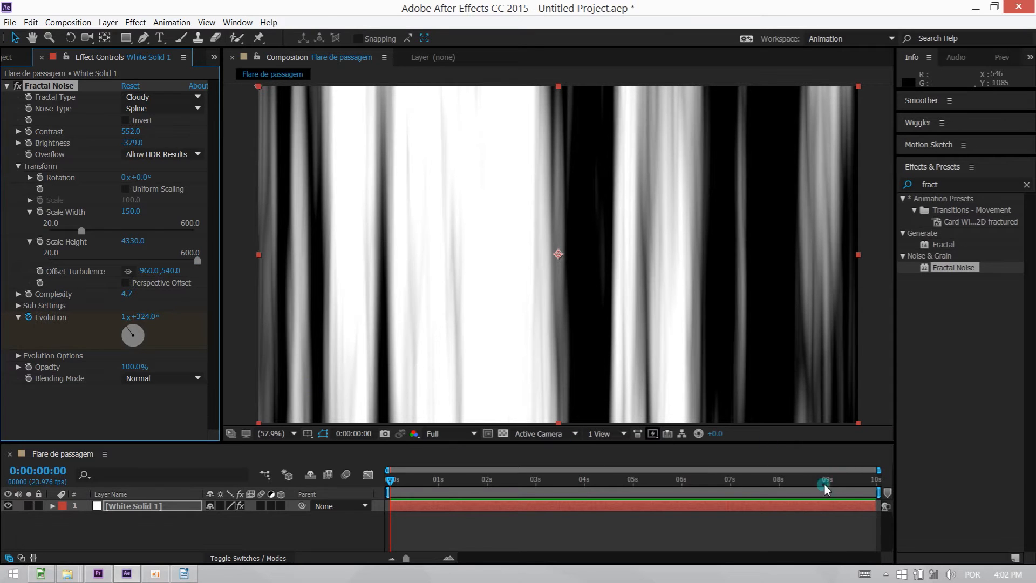
{"action": "left_click_drag", "start_coordinate": [826, 486], "coordinate": [896, 474]}
{"action": "mouse_move", "coordinate": [131, 333]}
{"action": "left_mouse_down"}
{"action": "mouse_move", "coordinate": [143, 337]}
{"action": "mouse_move", "coordinate": [132, 324]}
{"action": "left_mouse_up"}
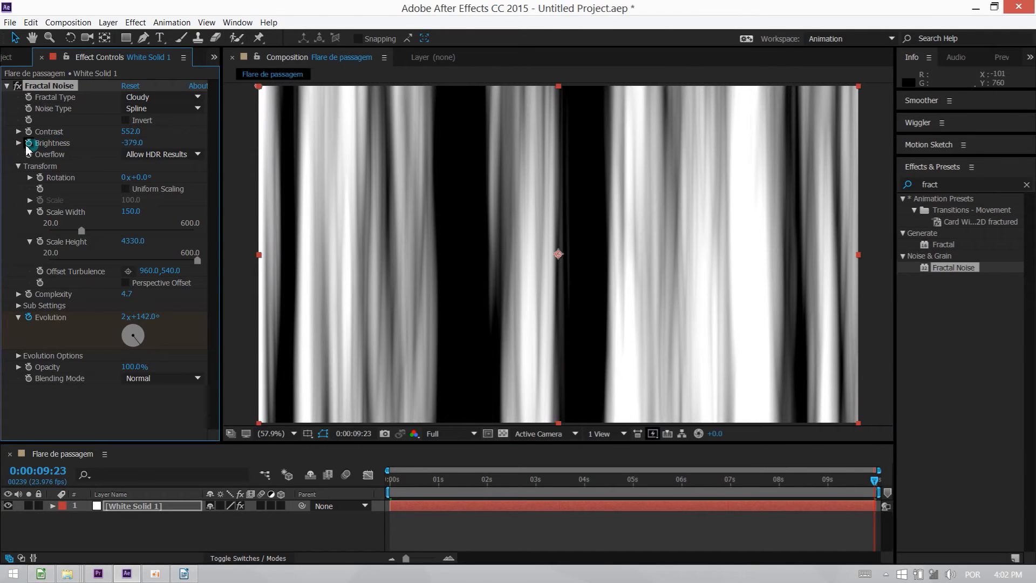
Start keyframing Brightness at 0:00:09:23, reveal the layer's keyframes and set Brightness to -519 at the first frame.
{"action": "left_click", "coordinate": [419, 497]}
{"action": "key", "text": "Home"}
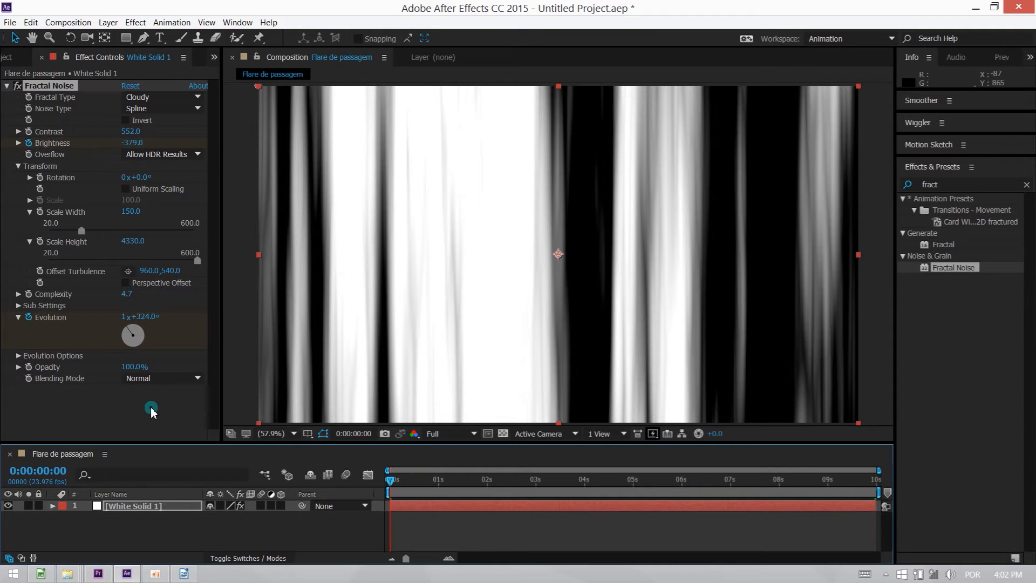
{"action": "key", "text": "u"}
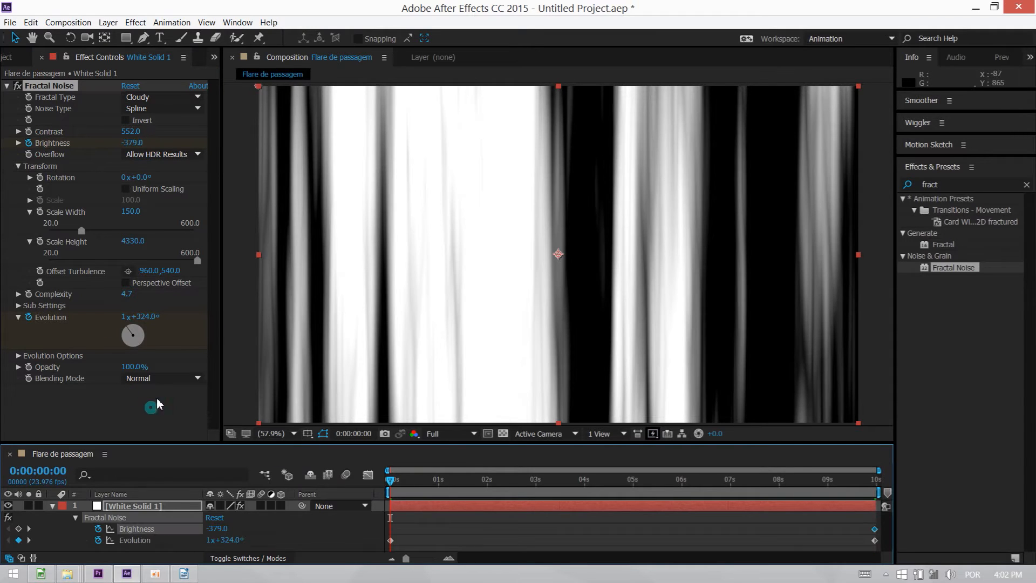
{"action": "left_click_drag", "start_coordinate": [132, 143], "coordinate": [123, 147]}
{"action": "left_click", "coordinate": [396, 348]}
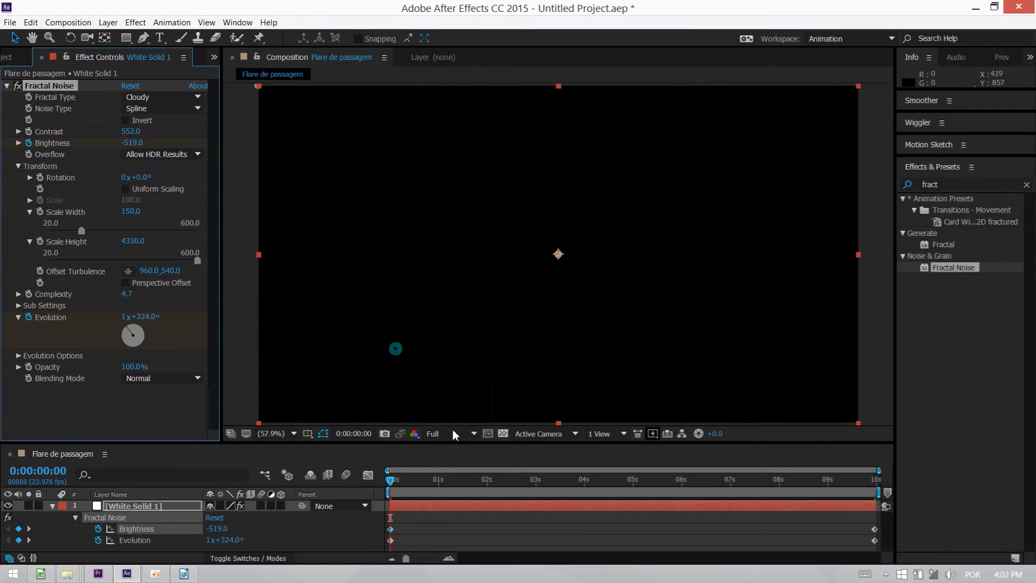
Add a Brightness keyframe of -351.1 at 0:00:04:20, near the middle of the composition.
{"action": "left_click_drag", "start_coordinate": [574, 488], "coordinate": [626, 482]}
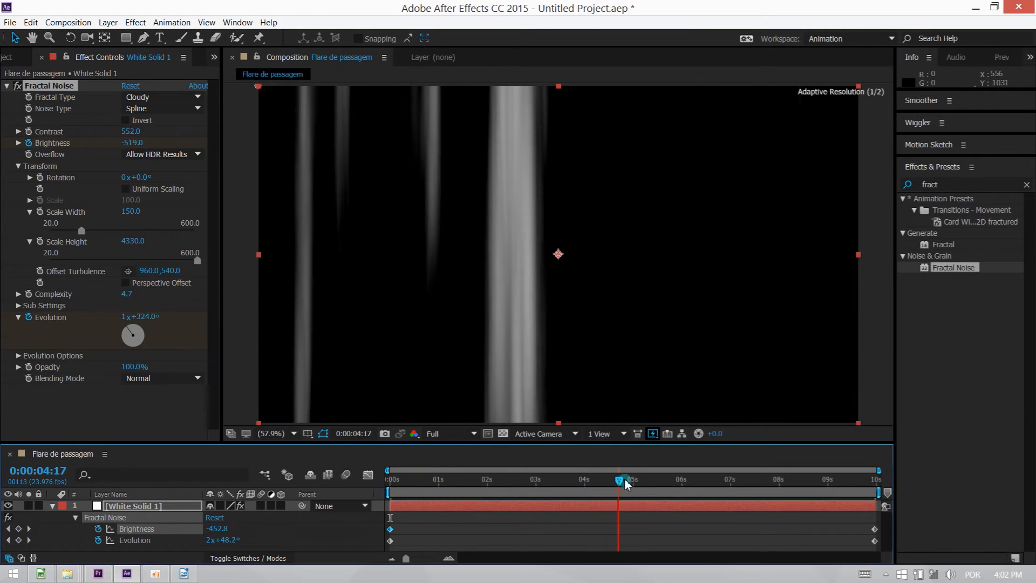
{"action": "left_click", "coordinate": [132, 142]}
{"action": "left_click_drag", "start_coordinate": [133, 143], "coordinate": [140, 145]}
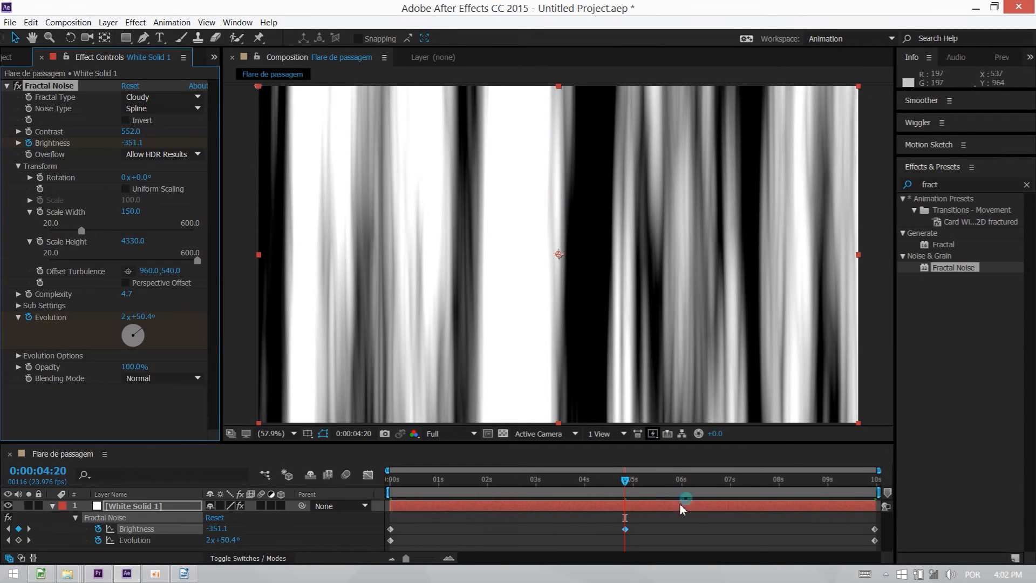
At 0:00:09:23, set Brightness to -569 and Evolution to 2x+177°, scrubbing through the animation to check the fade.
{"action": "left_click_drag", "start_coordinate": [681, 505], "coordinate": [913, 493]}
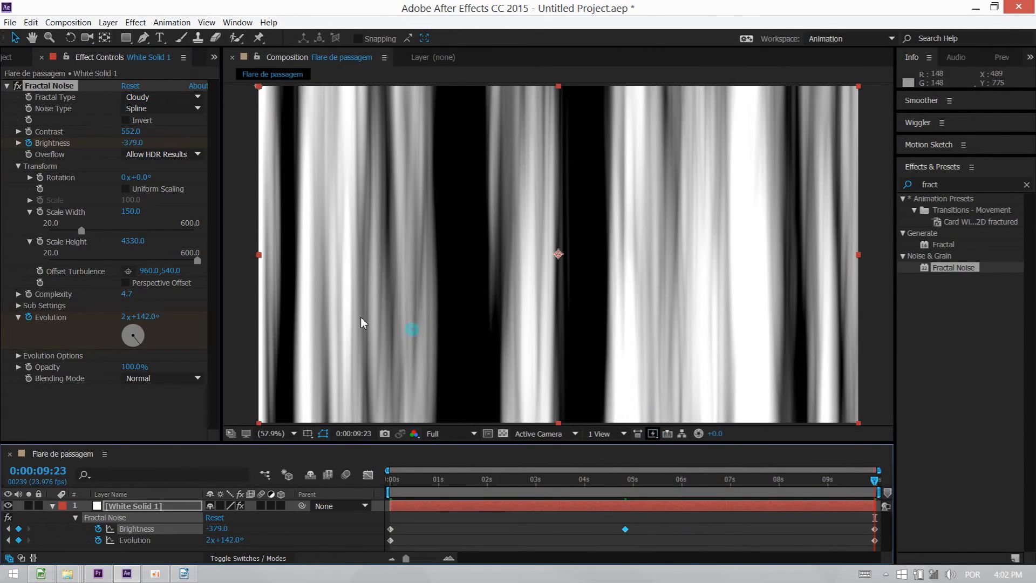
{"action": "left_click_drag", "start_coordinate": [135, 146], "coordinate": [130, 152]}
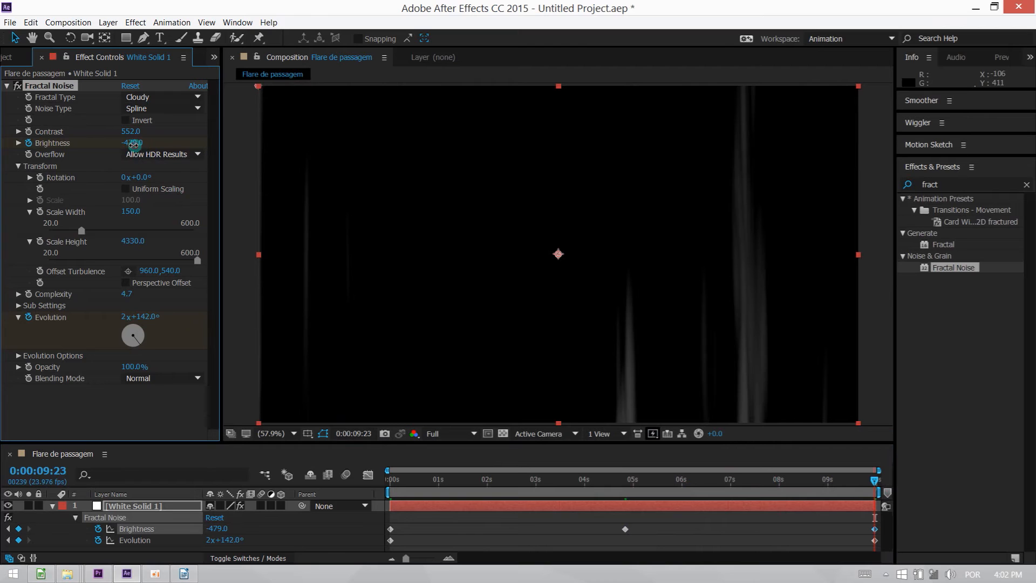
{"action": "left_click_drag", "start_coordinate": [134, 146], "coordinate": [131, 149]}
{"action": "left_click_drag", "start_coordinate": [394, 484], "coordinate": [914, 486]}
{"action": "left_click", "coordinate": [214, 262]}
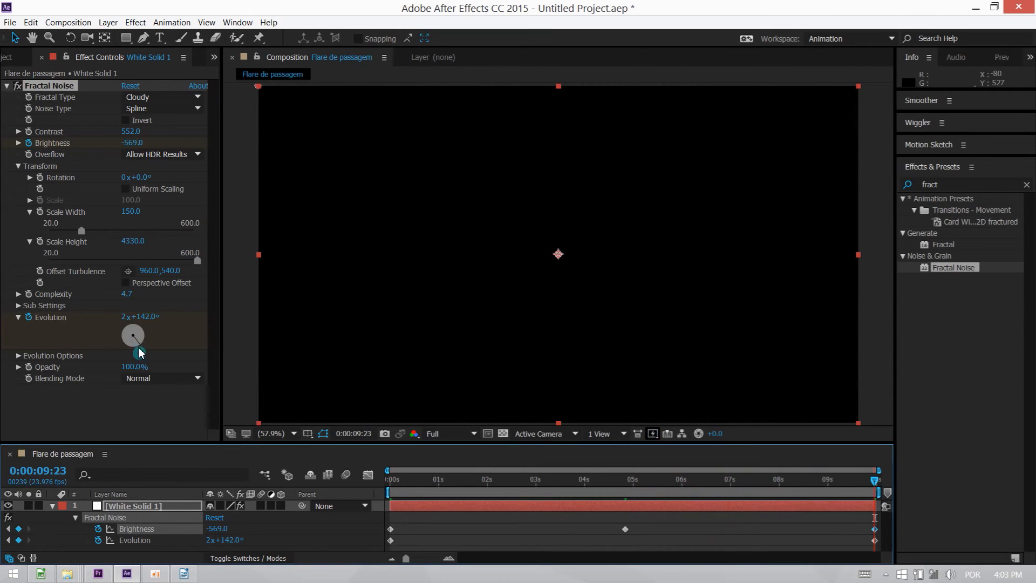
{"action": "left_click_drag", "start_coordinate": [139, 353], "coordinate": [133, 351]}
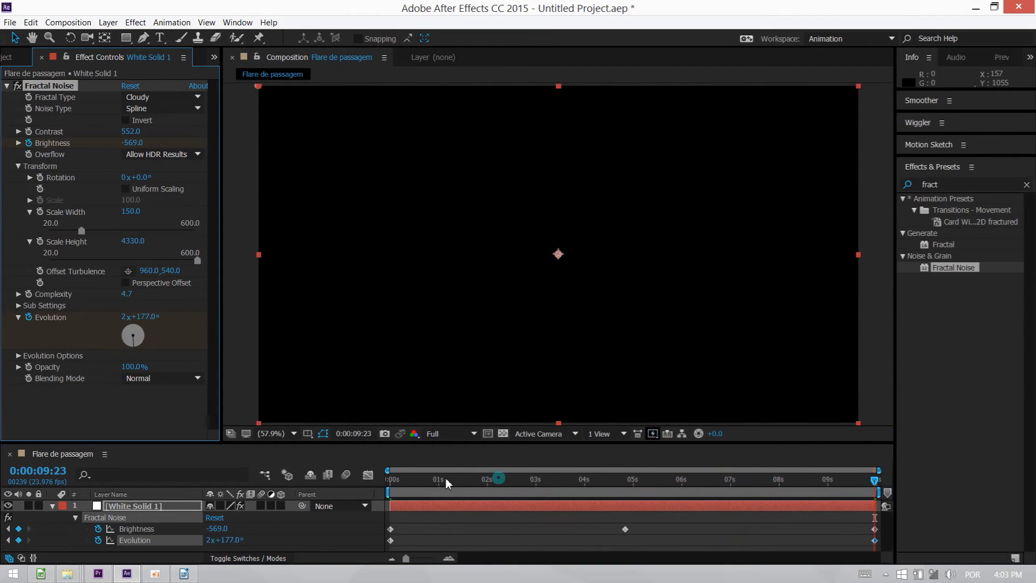
Start keyframing Rotation and Offset Turbulence at the first frame, and set them to -33° and 1510,540 at 0:00:04:20.
{"action": "left_click_drag", "start_coordinate": [415, 489], "coordinate": [389, 486]}
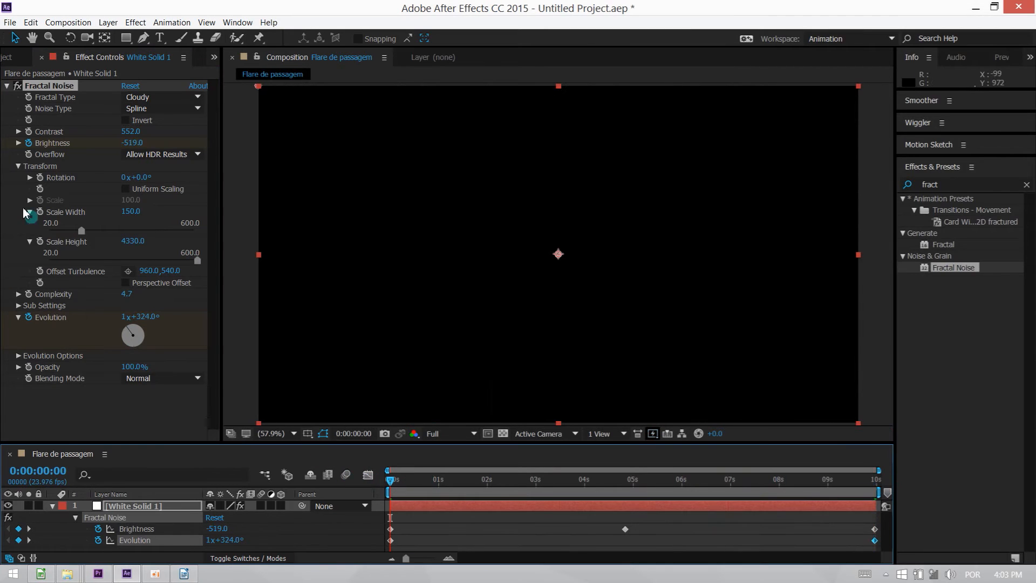
{"action": "left_click", "coordinate": [40, 271]}
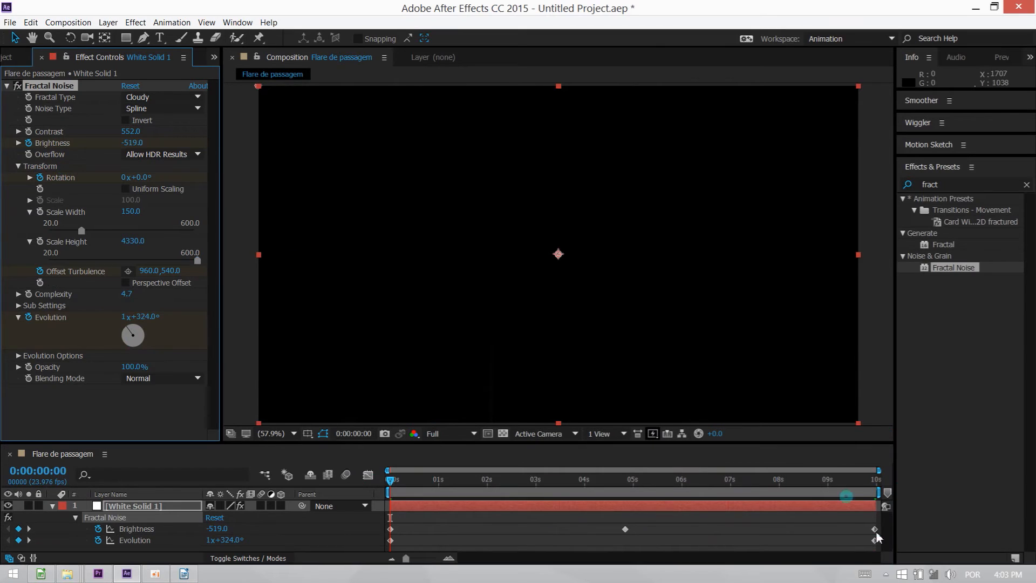
{"action": "left_click", "coordinate": [861, 486]}
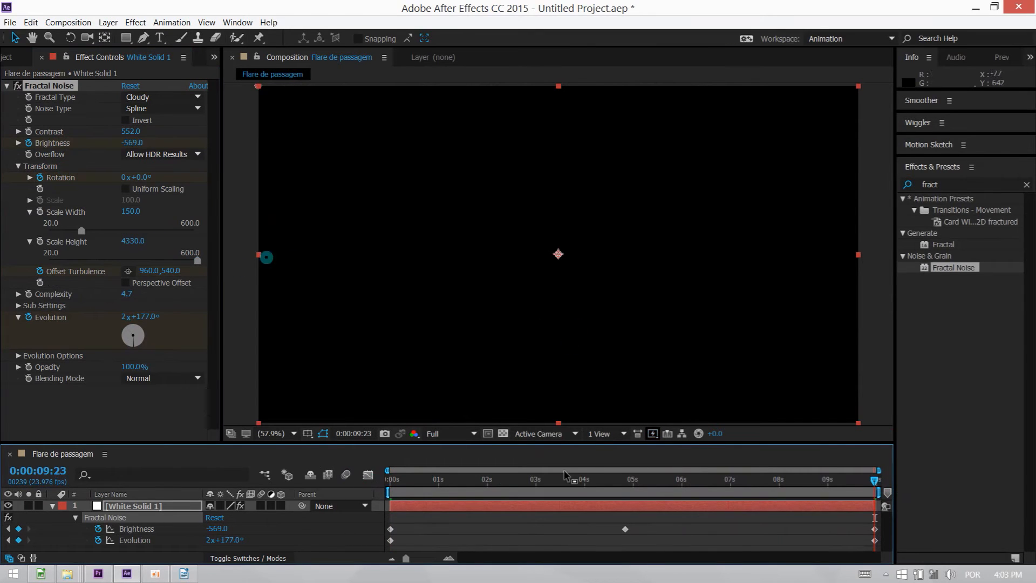
{"action": "left_click_drag", "start_coordinate": [637, 485], "coordinate": [625, 481]}
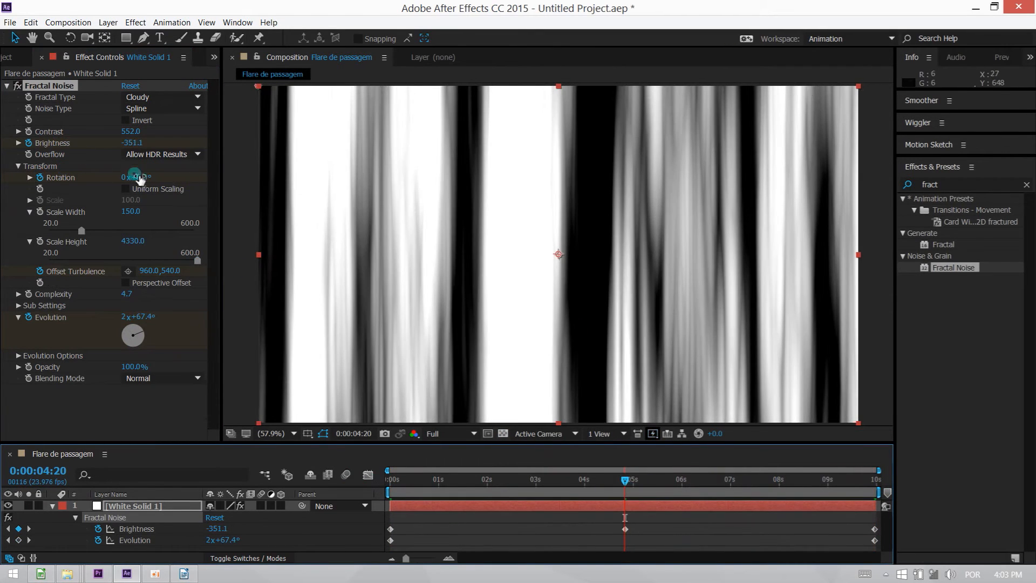
{"action": "left_click_drag", "start_coordinate": [141, 178], "coordinate": [116, 180]}
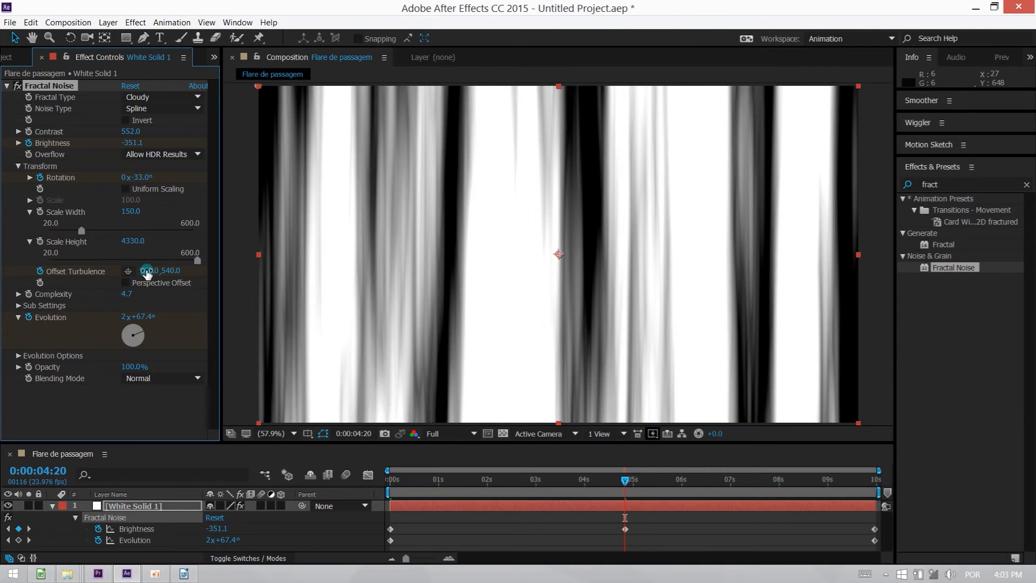
{"action": "left_click_drag", "start_coordinate": [144, 271], "coordinate": [200, 270]}
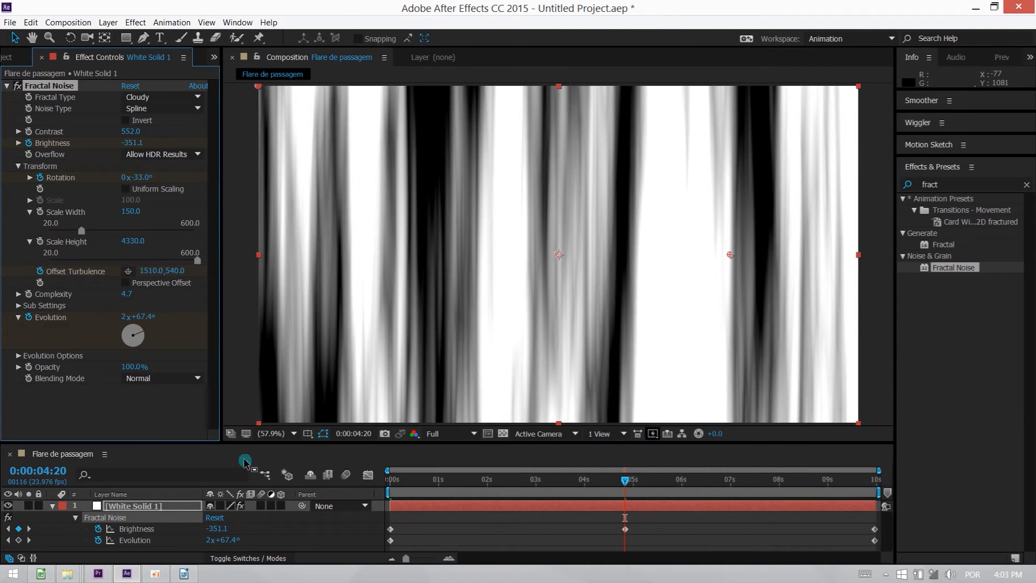
Reveal all keyframes and move the second Rotation and Offset Turbulence keyframes to the end of the composition.
{"action": "key", "text": "u"}
{"action": "key", "text": "u"}
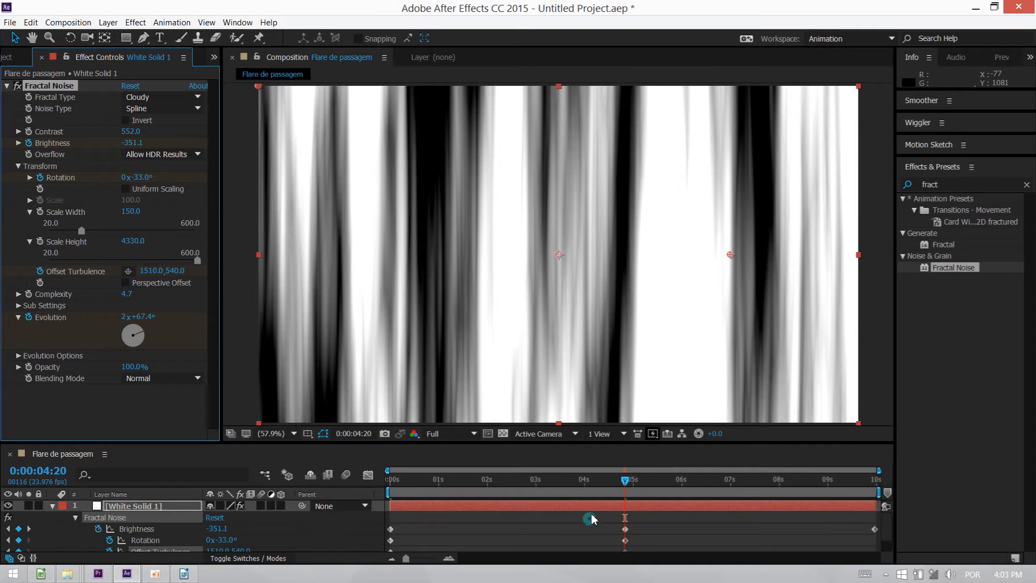
{"action": "scroll", "coordinate": [575, 510], "scroll_direction": "down", "scroll_amount": 1}
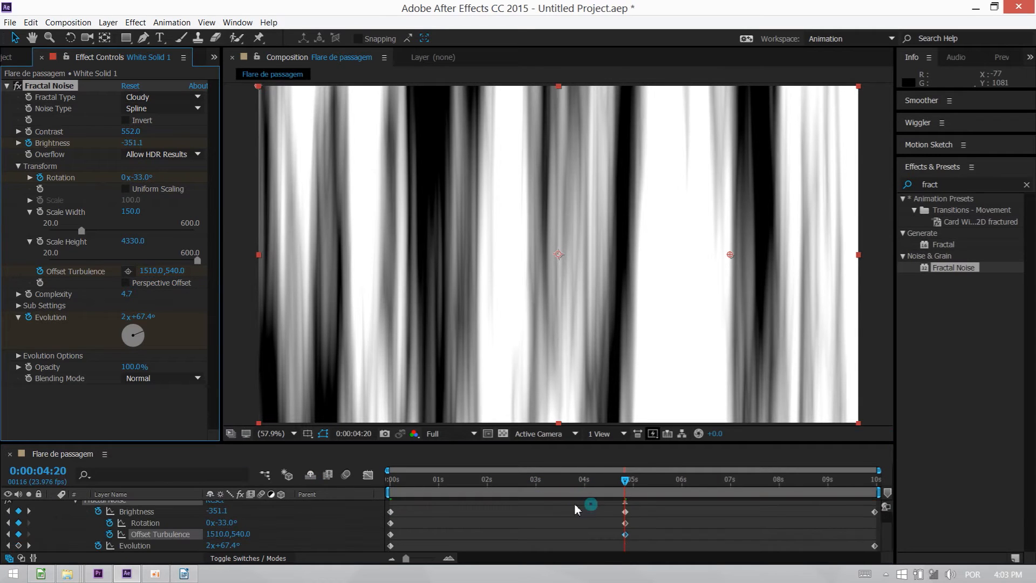
{"action": "left_click_drag", "start_coordinate": [618, 515], "coordinate": [644, 533]}
{"action": "left_click", "coordinate": [647, 534]}
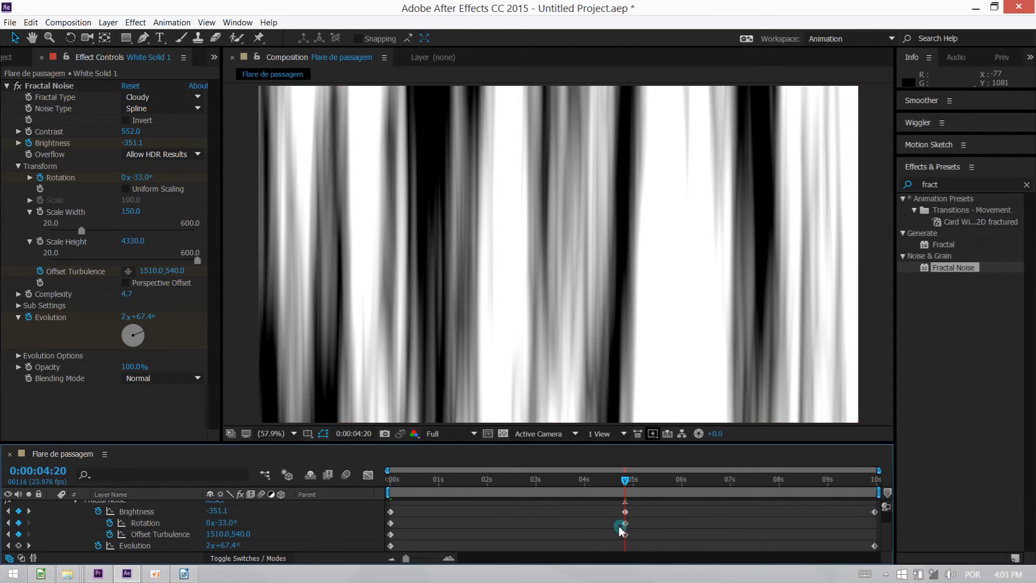
{"action": "left_click", "coordinate": [161, 534], "text": "shift"}
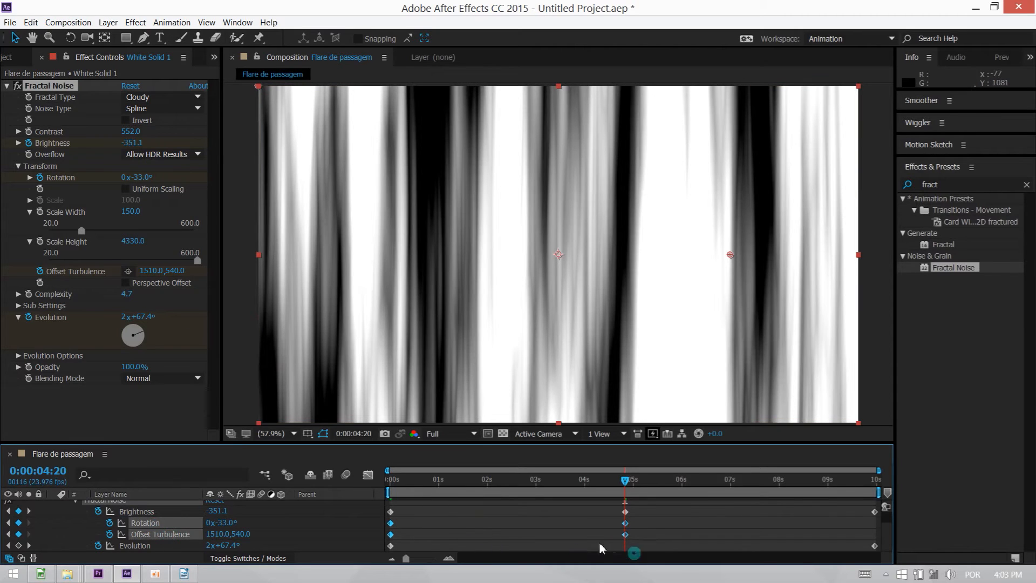
{"action": "left_click_drag", "start_coordinate": [638, 531], "coordinate": [875, 540]}
{"action": "left_click", "coordinate": [692, 519]}
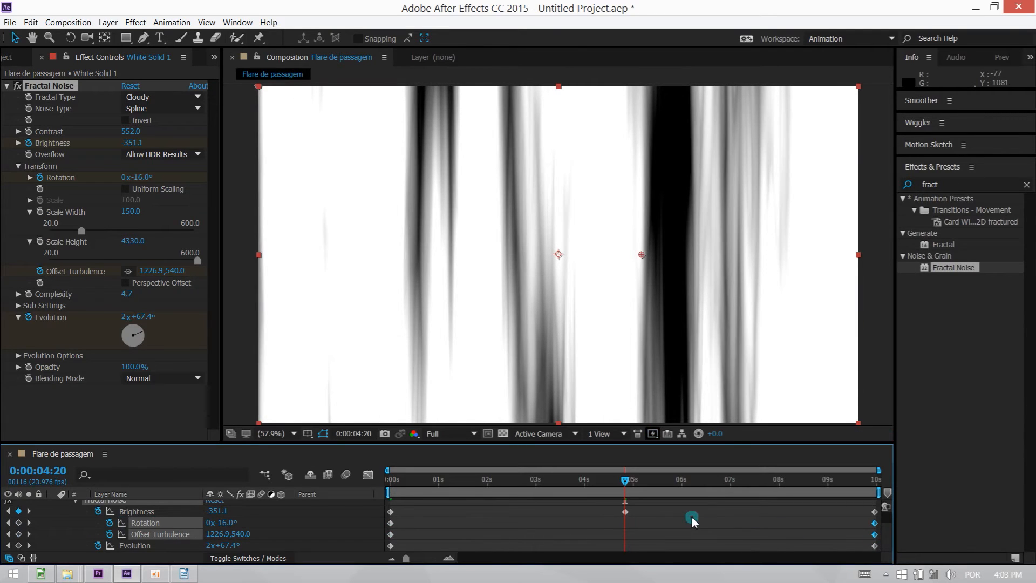
Apply Easy Ease to all Brightness, Rotation, Offset Turbulence and Evolution keyframes, and scrub through the timeline to preview the motion.
{"action": "left_click", "coordinate": [153, 510]}
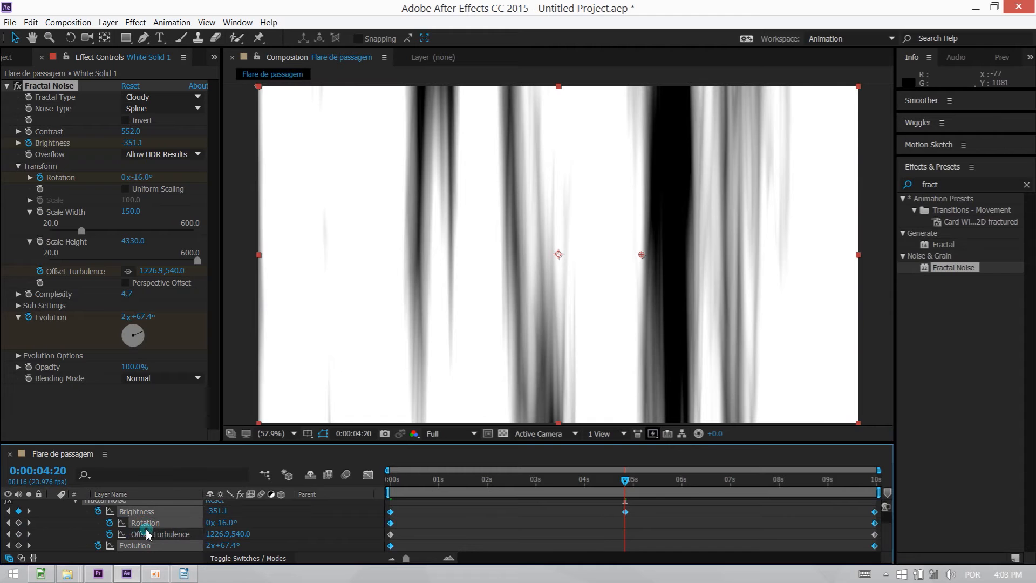
{"action": "key", "text": "F9"}
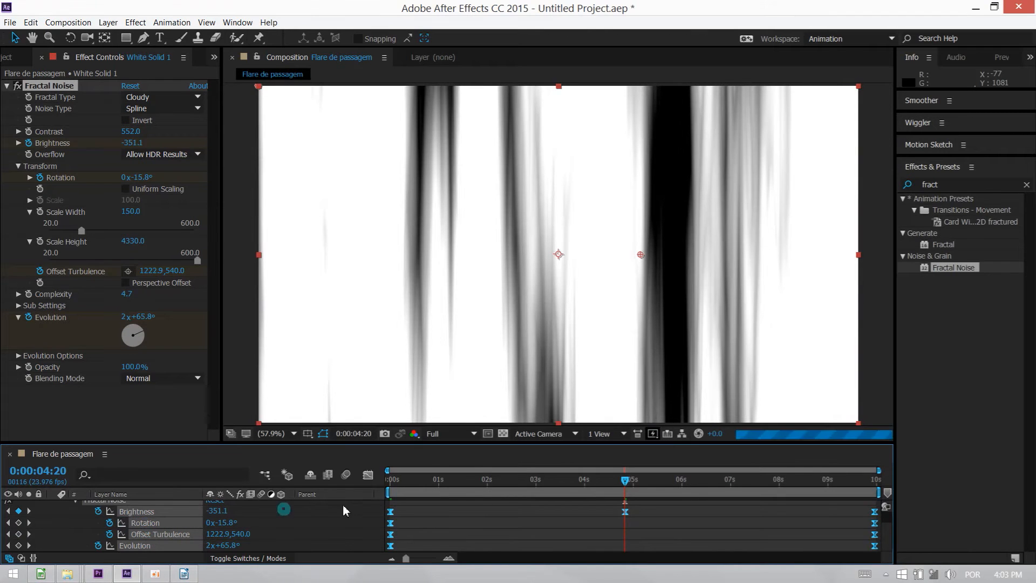
{"action": "left_click_drag", "start_coordinate": [475, 486], "coordinate": [852, 486]}
{"action": "left_click", "coordinate": [369, 333]}
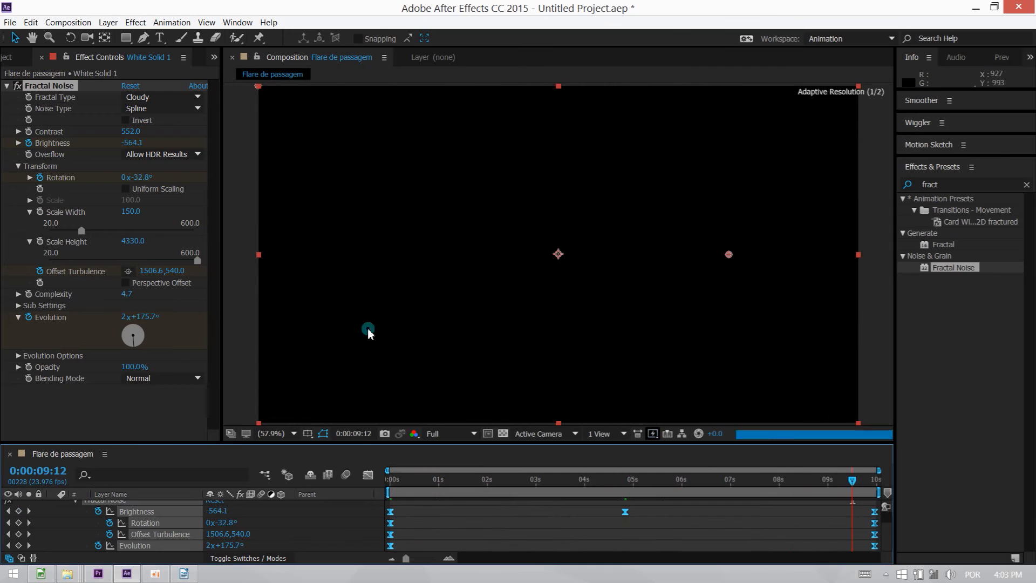
Collapse Fractal Noise, return to 0:00:04:20, search the effects for "colora" and apply Colorama to the white solid.
{"action": "left_click", "coordinate": [7, 85]}
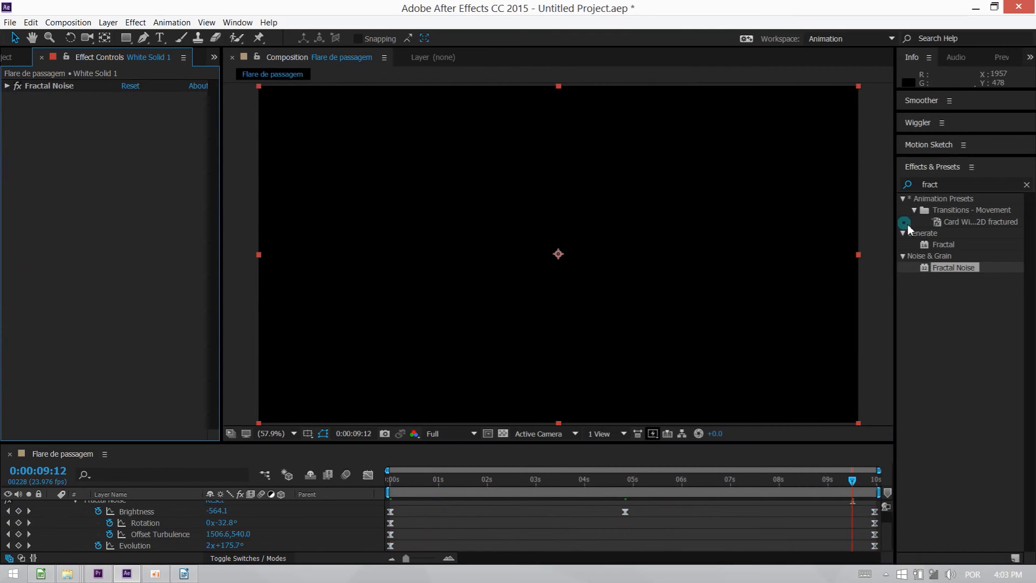
{"action": "left_click_drag", "start_coordinate": [647, 486], "coordinate": [625, 486]}
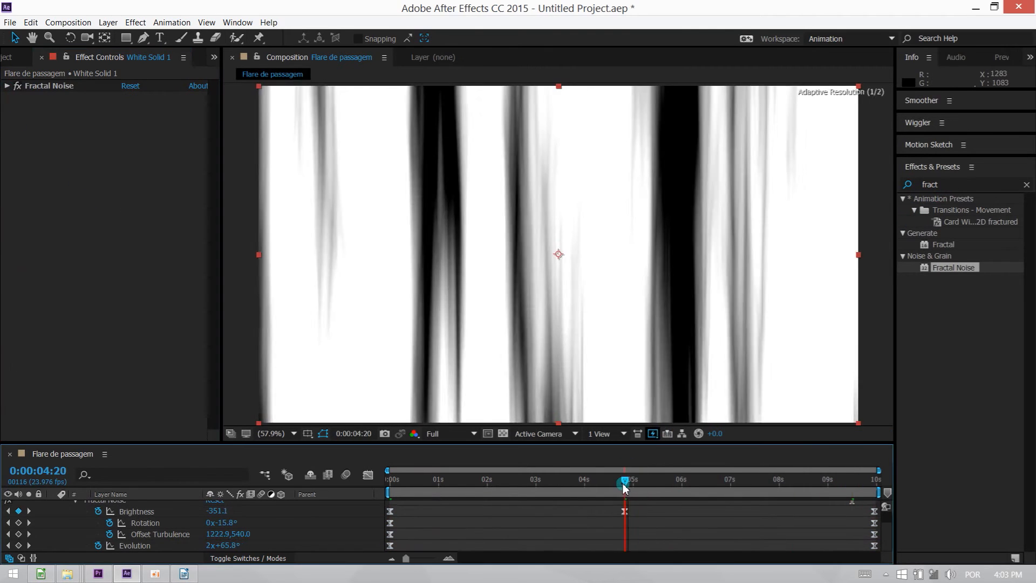
{"action": "left_click", "coordinate": [951, 197]}
{"action": "left_click", "coordinate": [945, 185]}
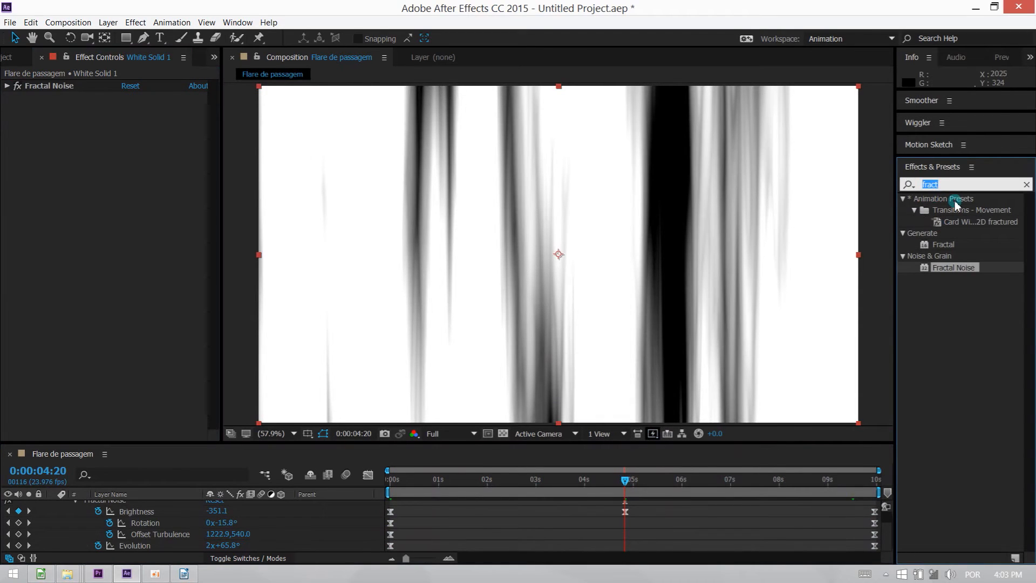
{"action": "type", "text": "f"}
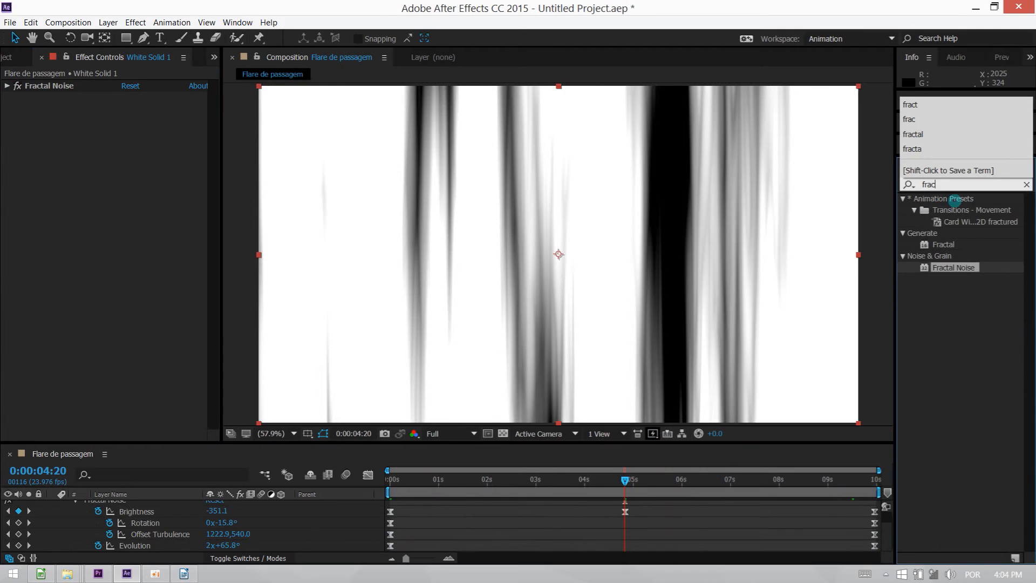
{"action": "key", "text": "BackSpace"}
{"action": "type", "text": "colora"}
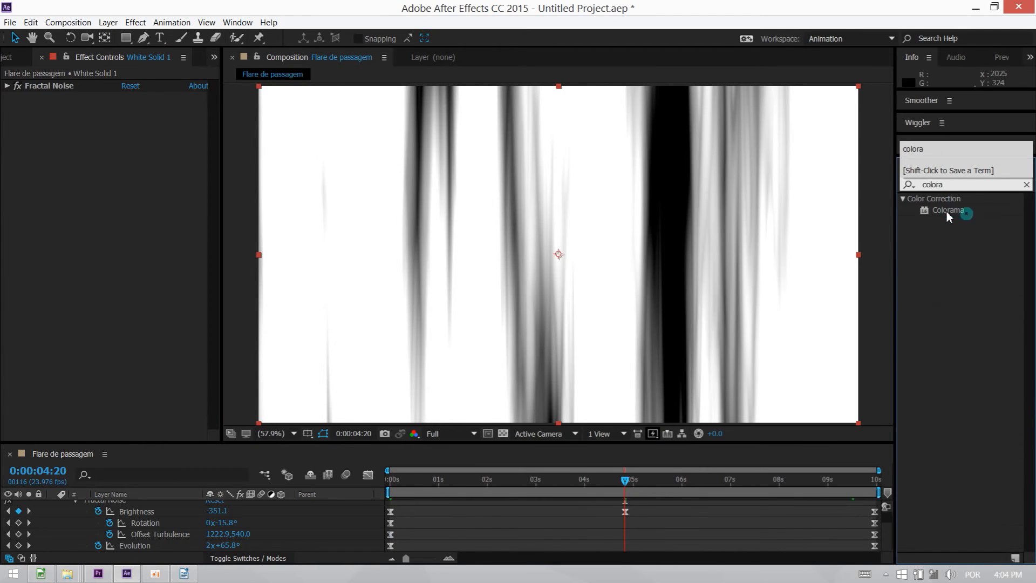
{"action": "left_click_drag", "start_coordinate": [949, 216], "coordinate": [771, 215]}
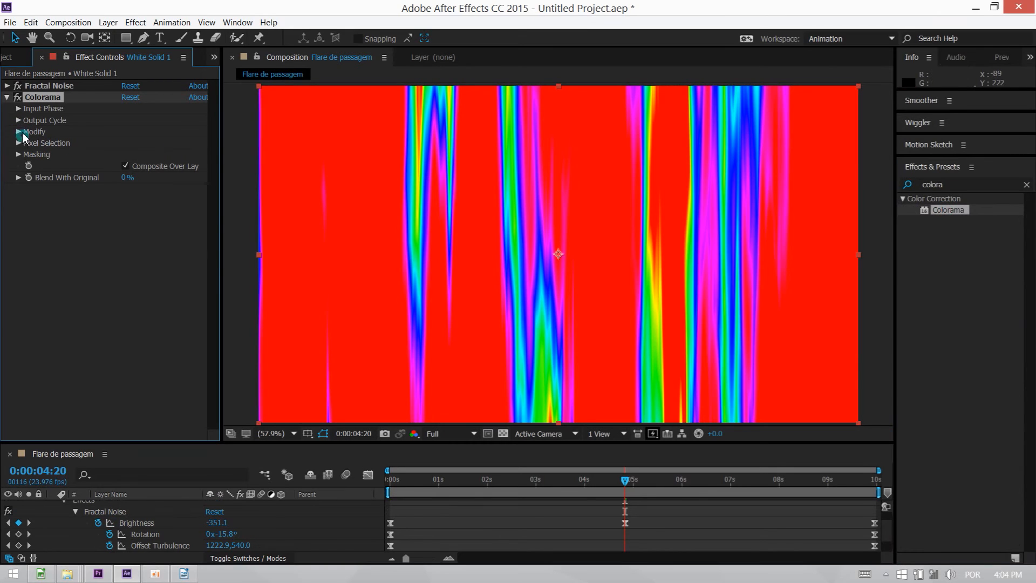
Expand Colorama's Output Cycle and try the RGB, Ramp Blue, Ramp Red, Negative and Hue Cycle preset palettes.
{"action": "left_click", "coordinate": [19, 121]}
{"action": "left_click", "coordinate": [137, 131]}
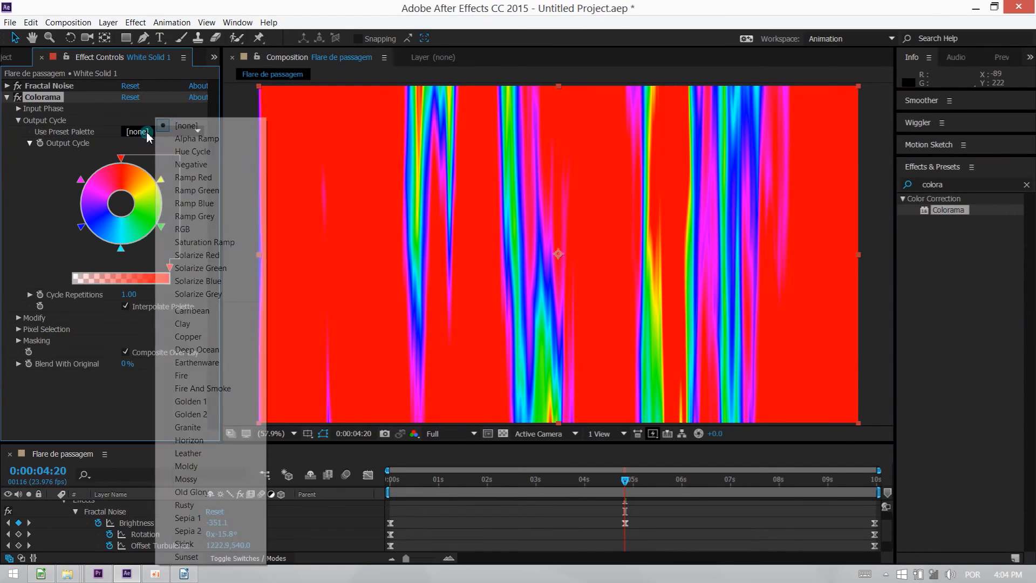
{"action": "left_click", "coordinate": [183, 228]}
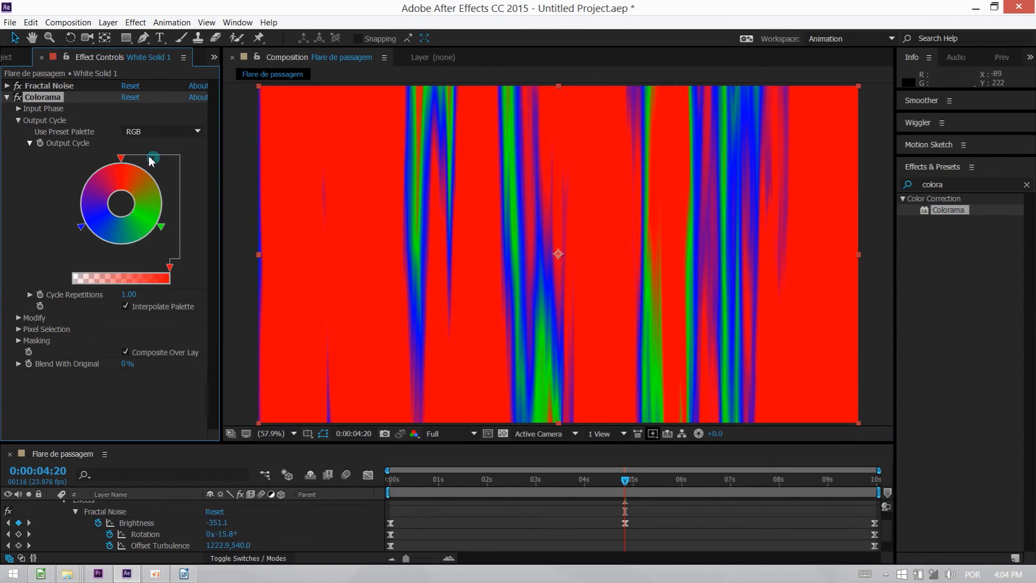
{"action": "left_click", "coordinate": [137, 131]}
{"action": "left_click", "coordinate": [208, 204]}
{"action": "left_click", "coordinate": [162, 132]}
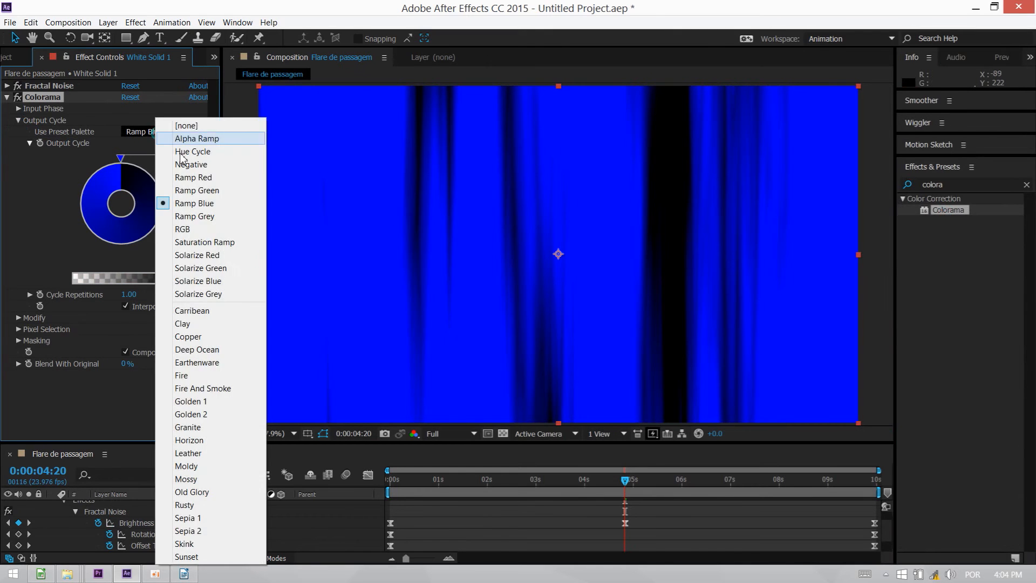
{"action": "left_click", "coordinate": [197, 177]}
{"action": "left_click", "coordinate": [169, 131]}
{"action": "left_click", "coordinate": [196, 164]}
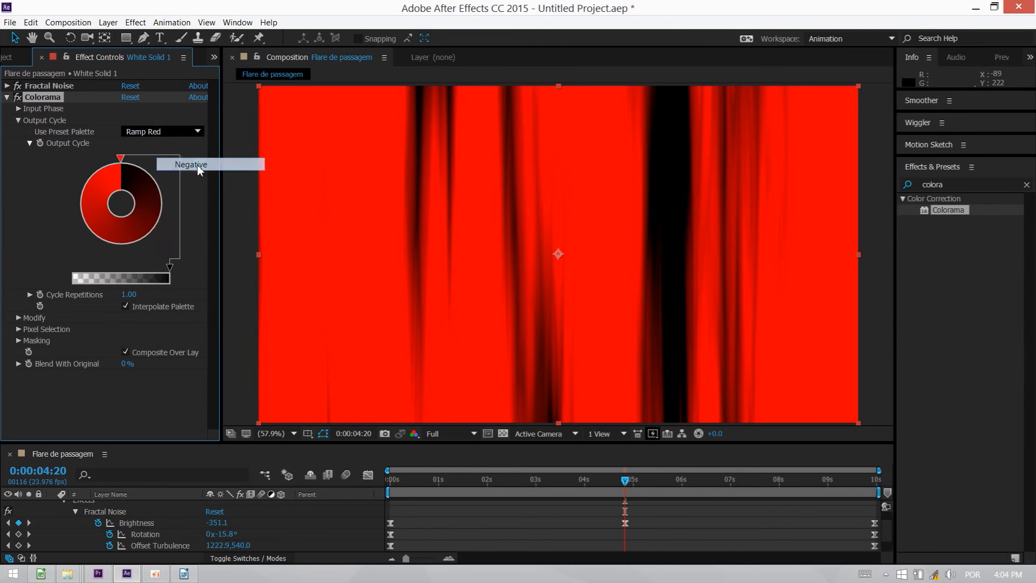
{"action": "left_click", "coordinate": [169, 132]}
{"action": "left_click", "coordinate": [195, 152]}
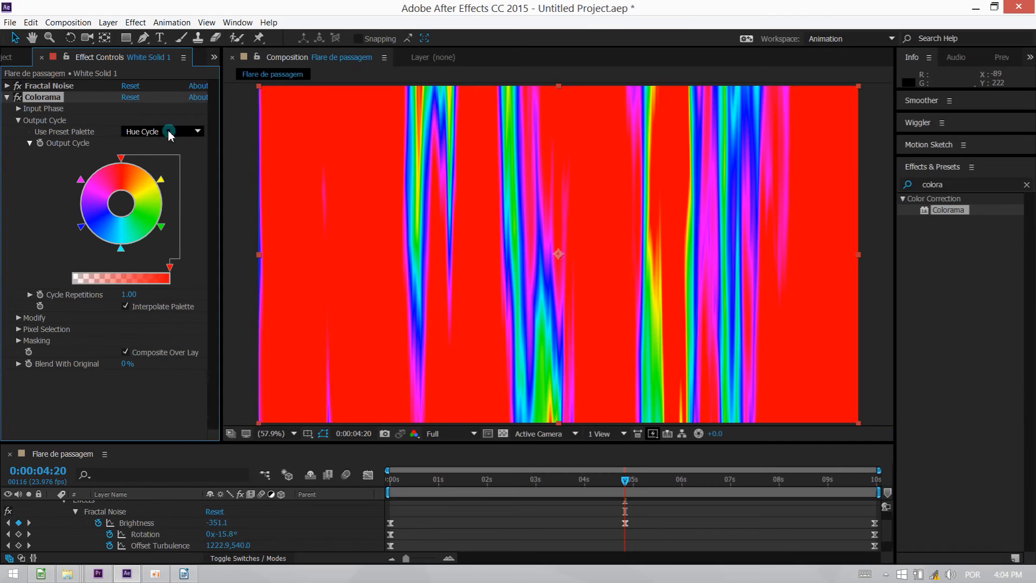
Try the Alpha Ramp, Deep Ocean, Old Glory and Sepia 1 preset palettes in Colorama.
{"action": "left_click", "coordinate": [162, 132]}
{"action": "left_click", "coordinate": [201, 139]}
{"action": "left_click", "coordinate": [166, 137]}
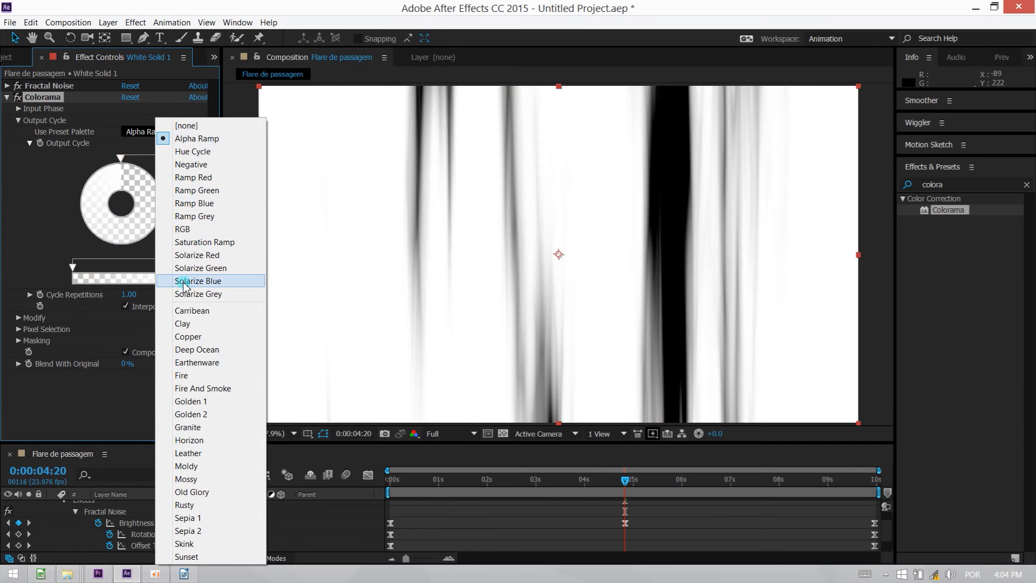
{"action": "left_click", "coordinate": [209, 349]}
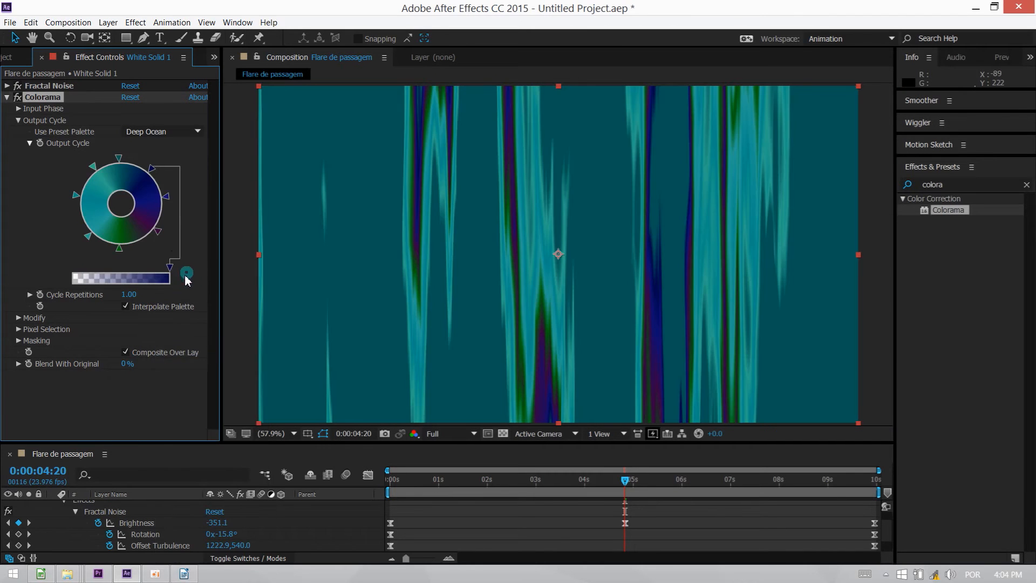
{"action": "left_click", "coordinate": [156, 132]}
{"action": "left_click", "coordinate": [196, 492]}
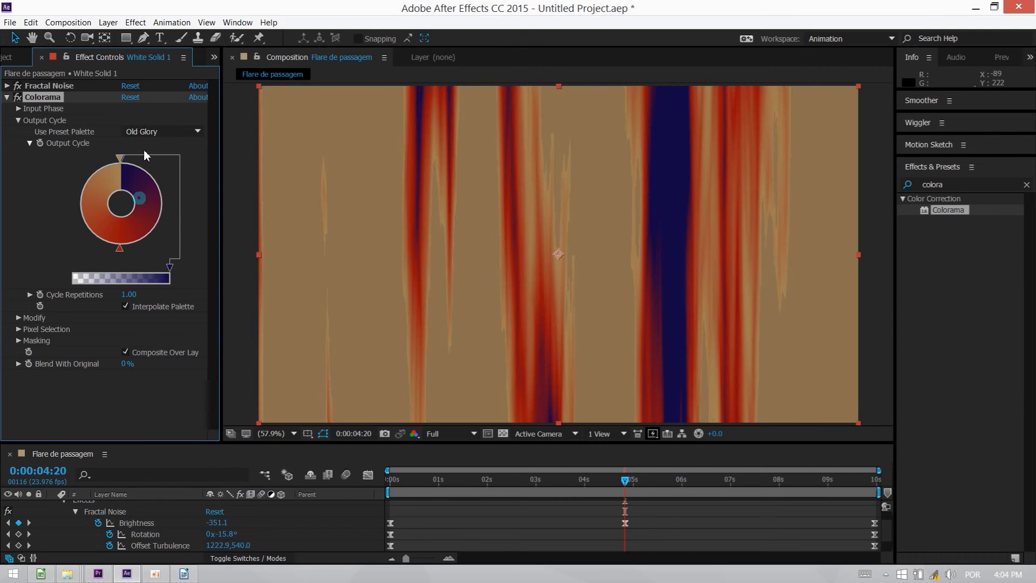
{"action": "left_click", "coordinate": [148, 131]}
{"action": "left_click", "coordinate": [197, 518]}
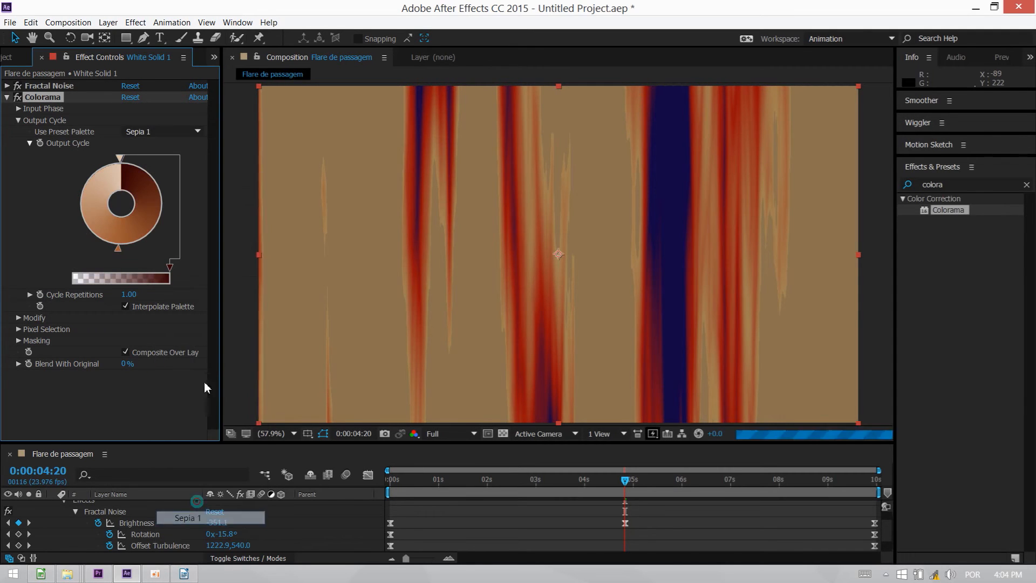
Try the Golden 2, Golden 1, Sunset and Fire And Smoke preset palettes in Colorama.
{"action": "left_click", "coordinate": [160, 131]}
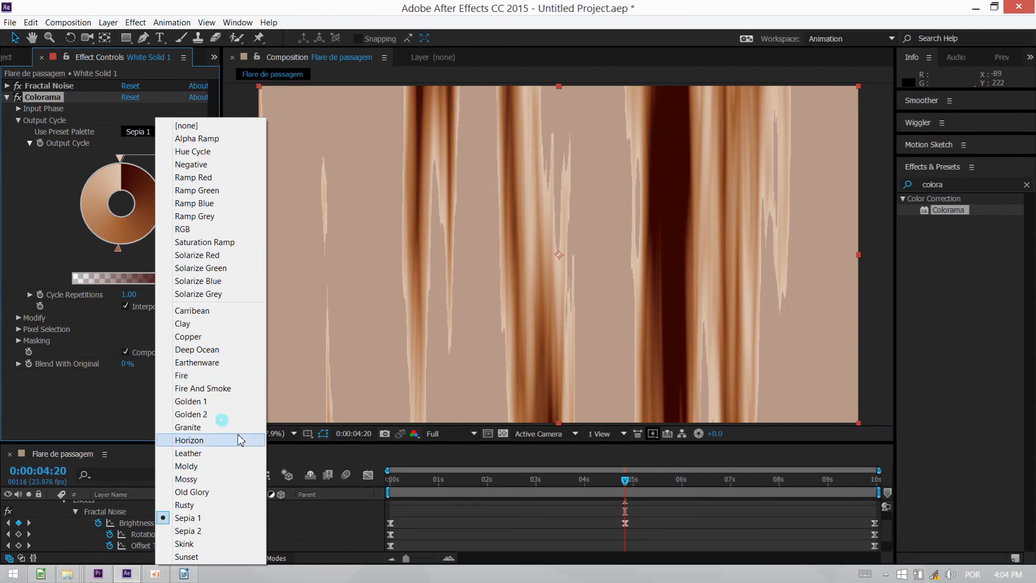
{"action": "left_click", "coordinate": [212, 415]}
{"action": "left_click", "coordinate": [162, 132]}
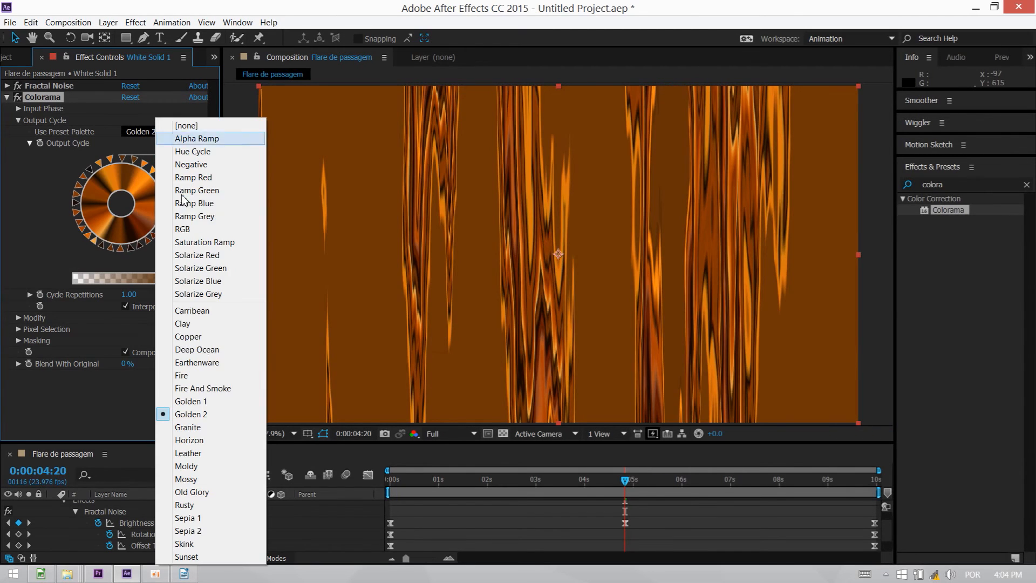
{"action": "left_click", "coordinate": [206, 402]}
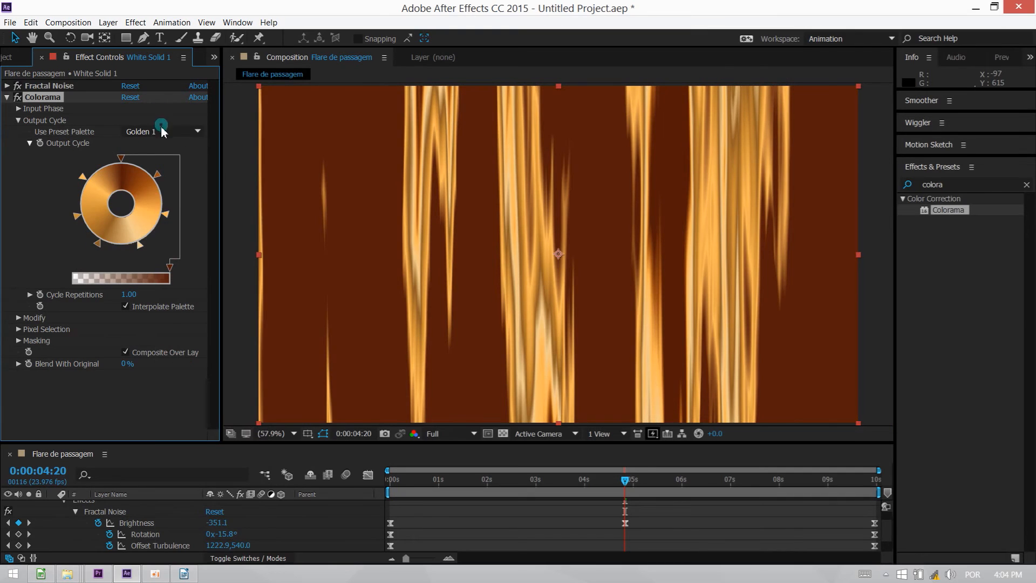
{"action": "left_click", "coordinate": [162, 132]}
{"action": "left_click", "coordinate": [205, 556]}
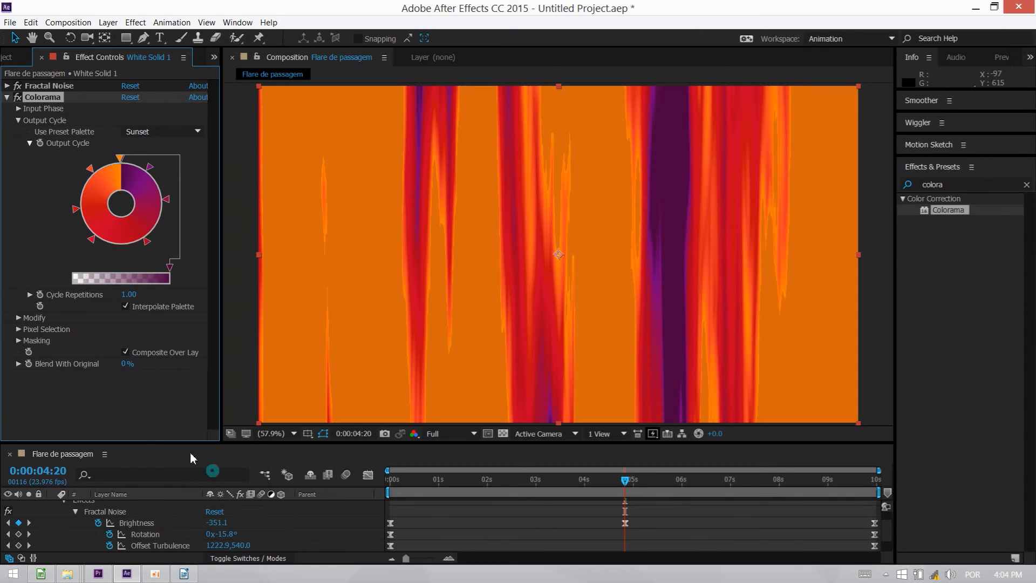
{"action": "left_click", "coordinate": [162, 132]}
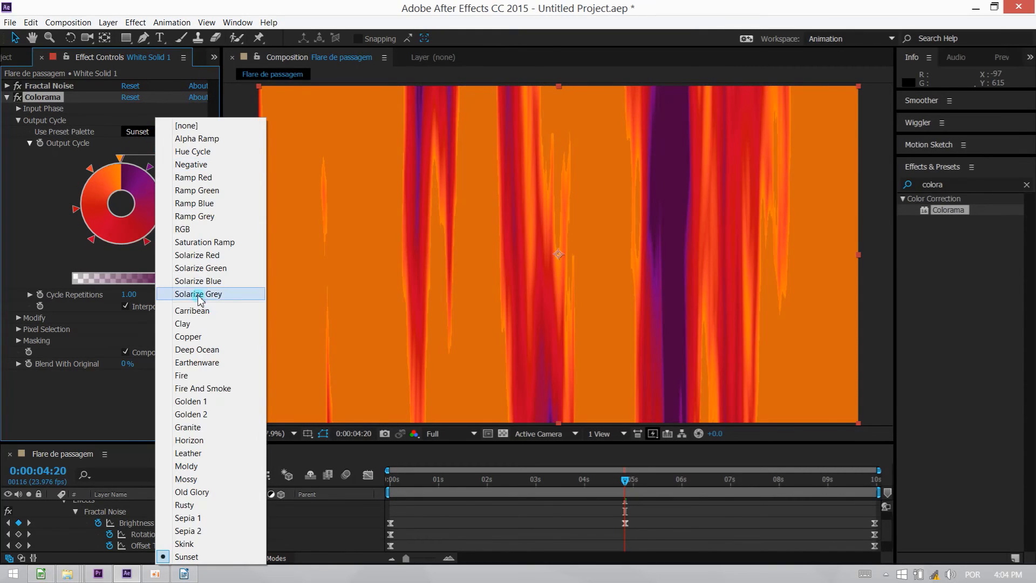
{"action": "left_click", "coordinate": [204, 389]}
Set Colorama's preset palette to Fire, play a preview of the flare and return to 0:00:04:20.
{"action": "left_click", "coordinate": [166, 131]}
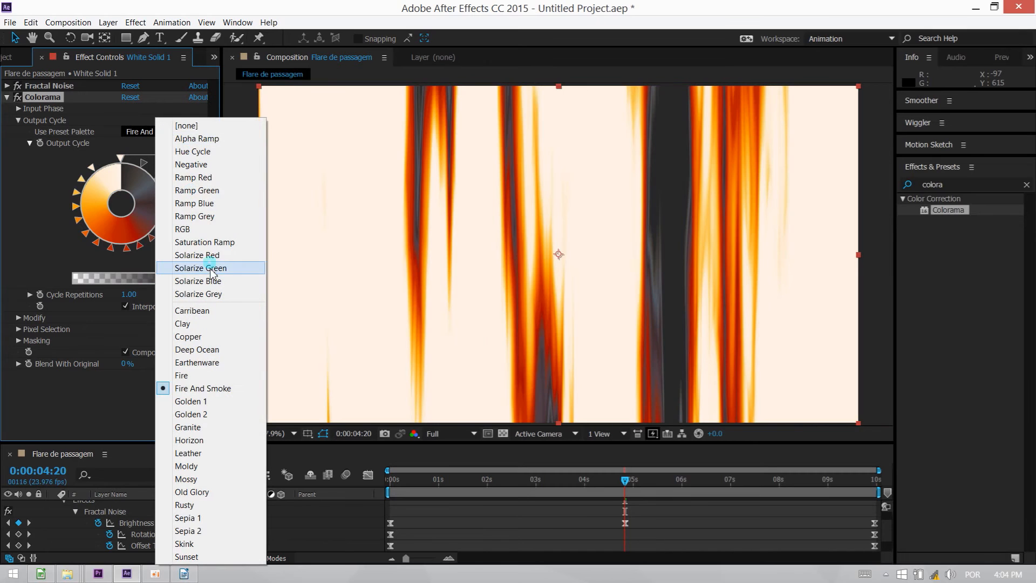
{"action": "left_click", "coordinate": [212, 377]}
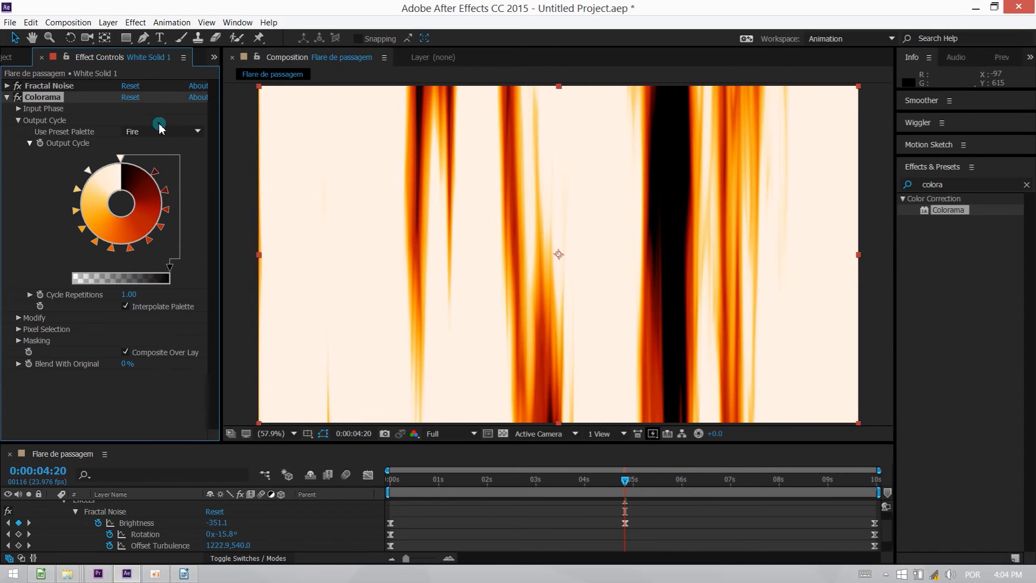
{"action": "key", "text": "space"}
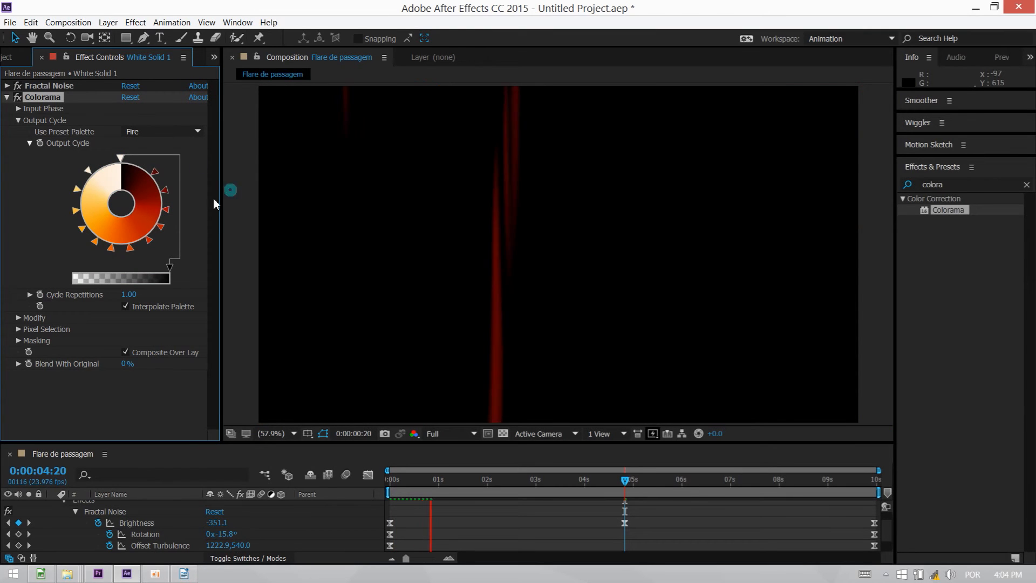
{"action": "mouse_move", "coordinate": [621, 480]}
{"action": "left_mouse_down"}
{"action": "mouse_move", "coordinate": [463, 481]}
{"action": "mouse_move", "coordinate": [880, 491]}
{"action": "mouse_move", "coordinate": [620, 491]}
{"action": "left_mouse_up"}
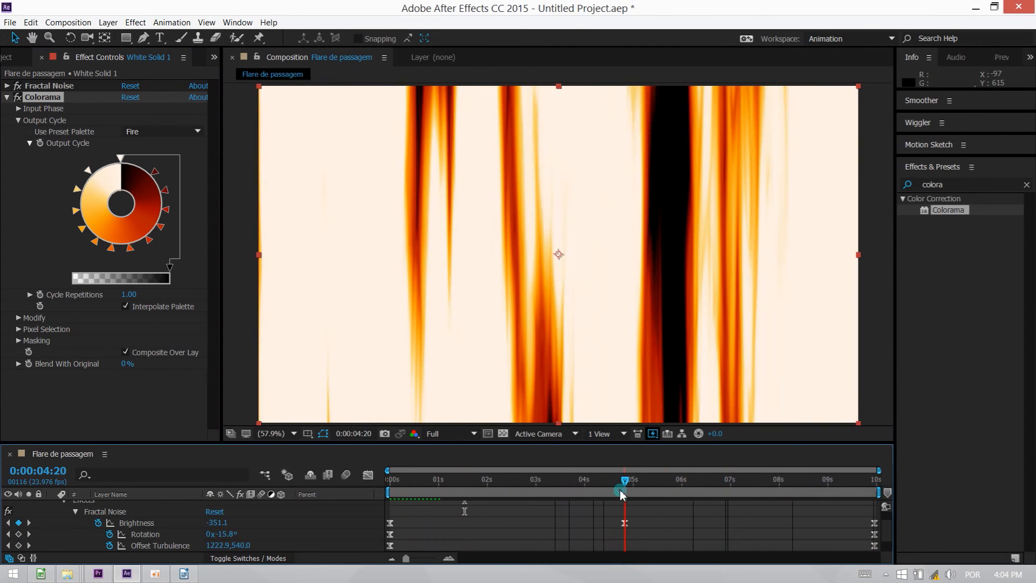
Set Fractal Noise Brightness to -108.1 at 0:00:04:20, then collapse both effects and return to the project's item list.
{"action": "left_click", "coordinate": [28, 87]}
{"action": "left_click_drag", "start_coordinate": [131, 140], "coordinate": [294, 139]}
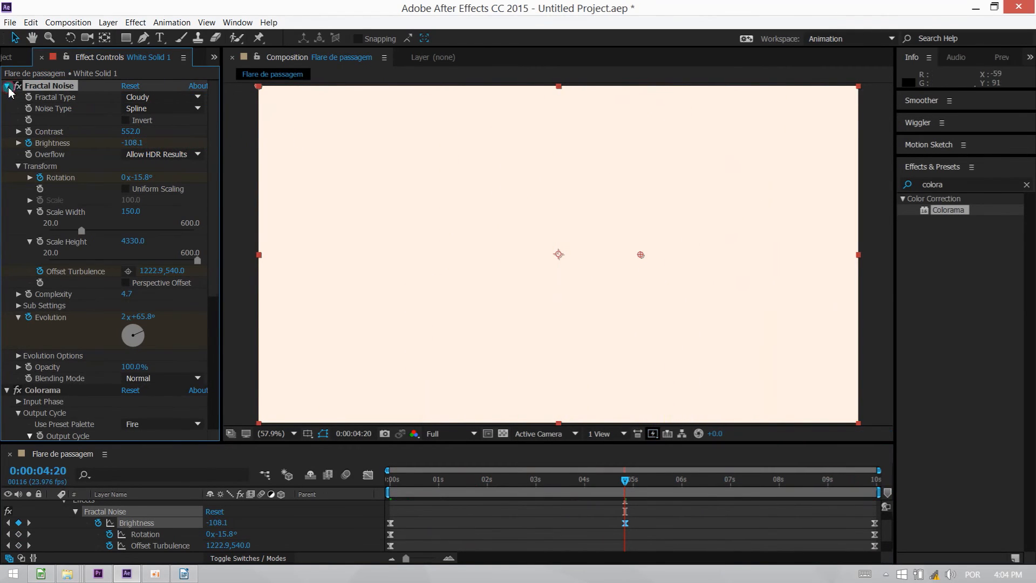
{"action": "left_click", "coordinate": [7, 86]}
{"action": "left_click", "coordinate": [7, 97]}
{"action": "left_click", "coordinate": [8, 58]}
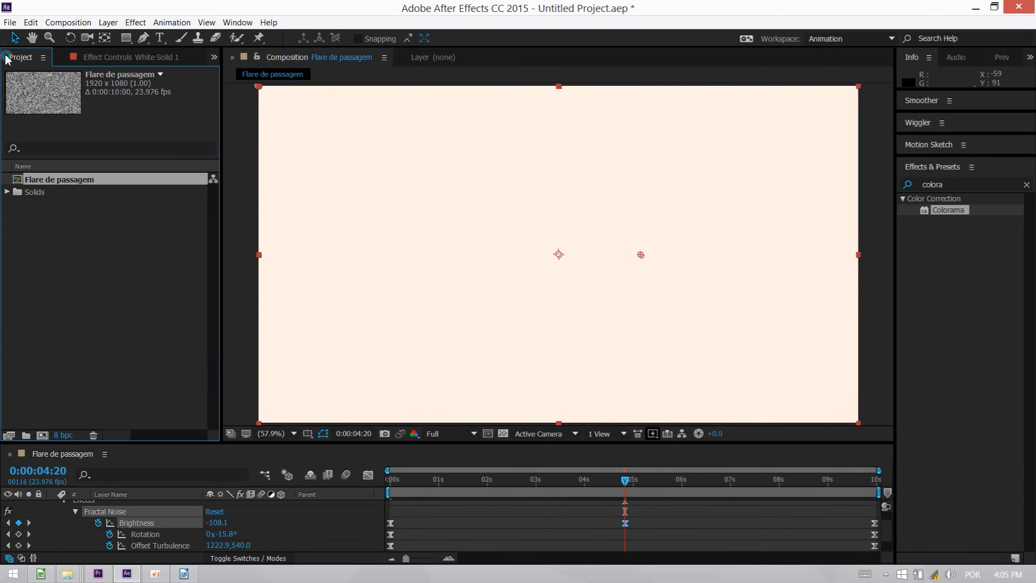
{"action": "left_click", "coordinate": [81, 226]}
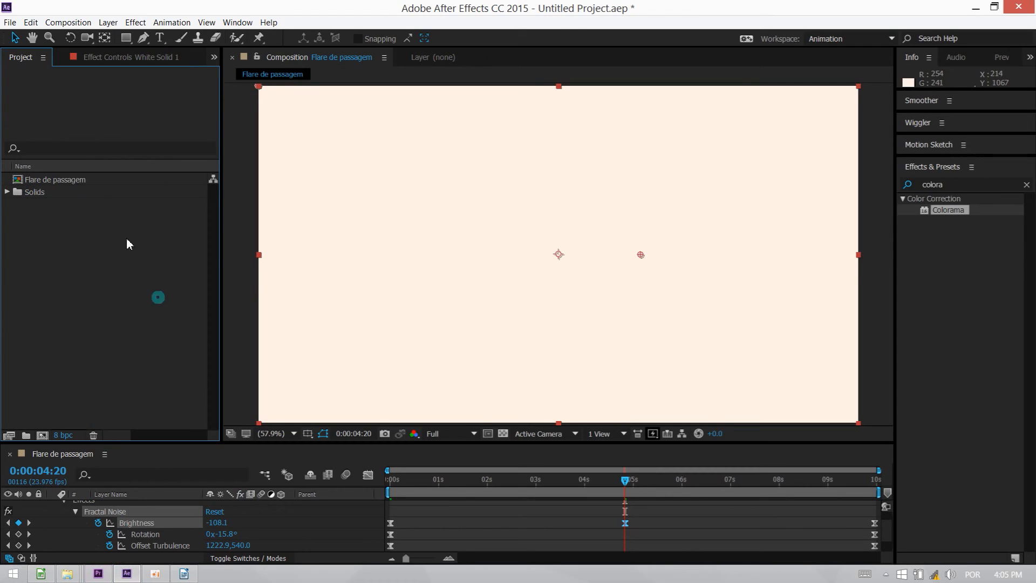
Save the project on the Desktop as "Falre fogo" and switch to Premiere Pro.
{"action": "key", "text": "ctrl+s"}
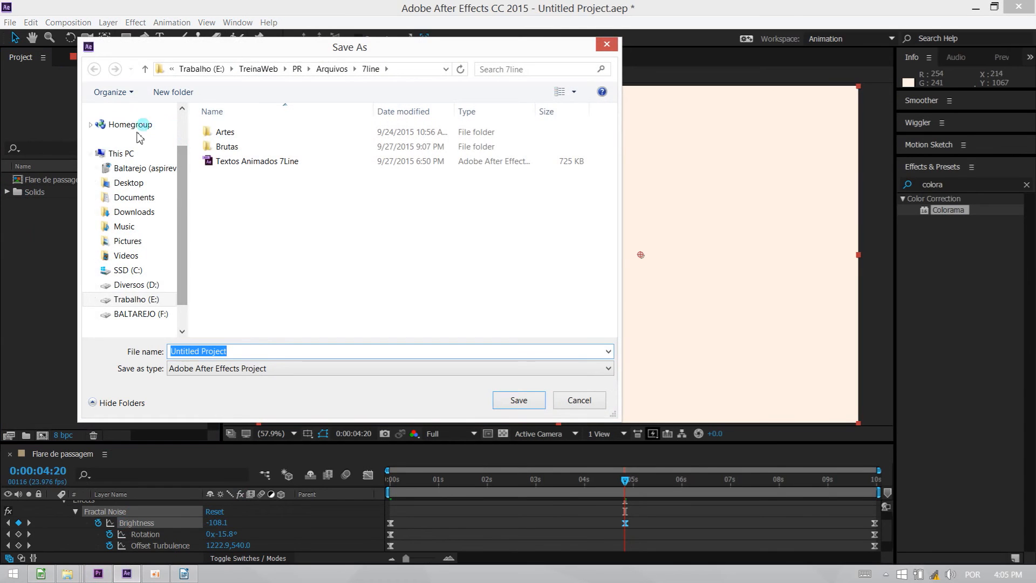
{"action": "left_click", "coordinate": [172, 69]}
{"action": "left_click", "coordinate": [189, 139]}
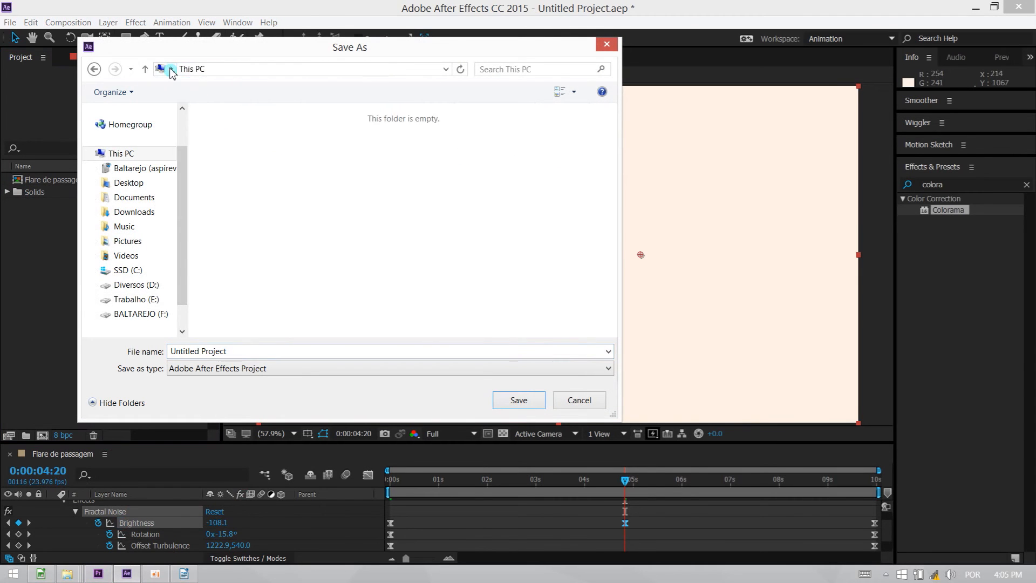
{"action": "left_click", "coordinate": [172, 68]}
{"action": "left_click", "coordinate": [184, 102]}
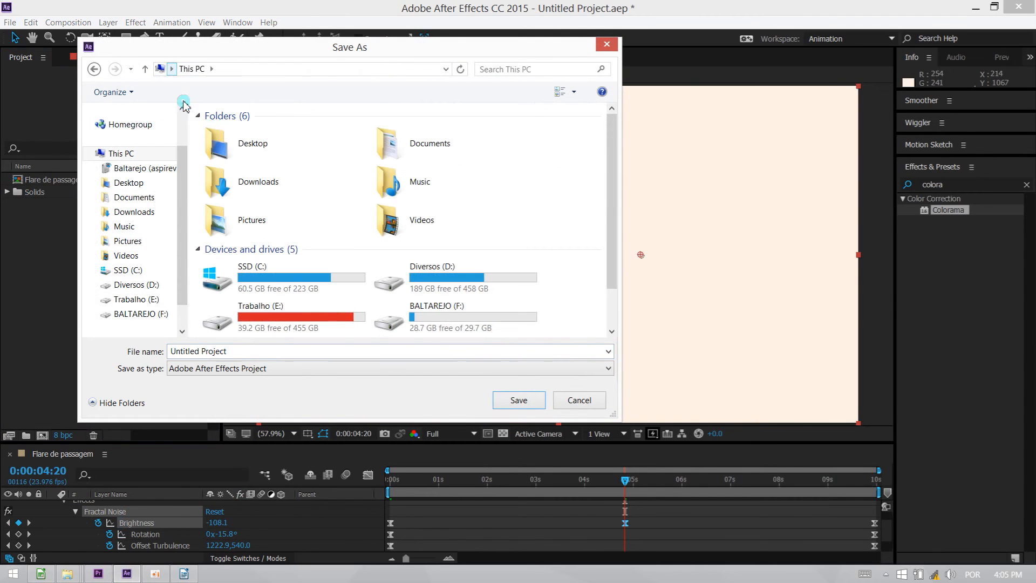
{"action": "double_click", "coordinate": [244, 353]}
{"action": "type", "text": "Fa"}
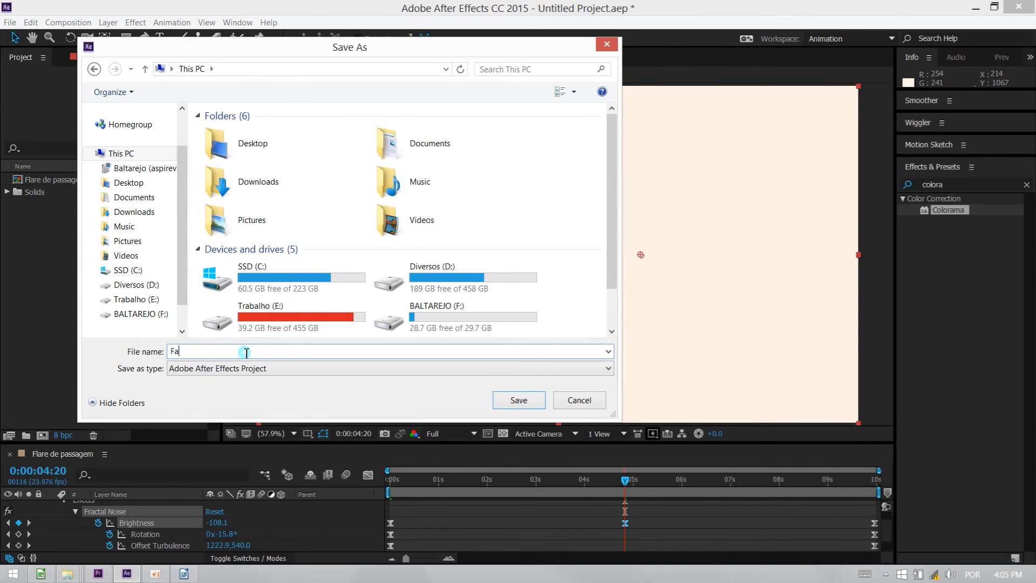
{"action": "type", "text": "lre fogo"}
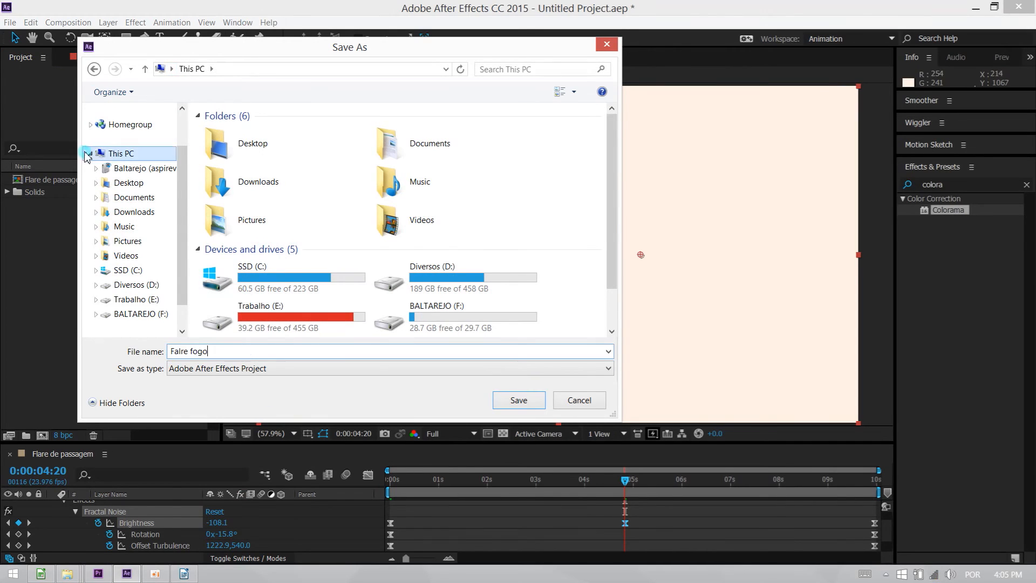
{"action": "left_click", "coordinate": [171, 68]}
{"action": "left_click", "coordinate": [160, 69]}
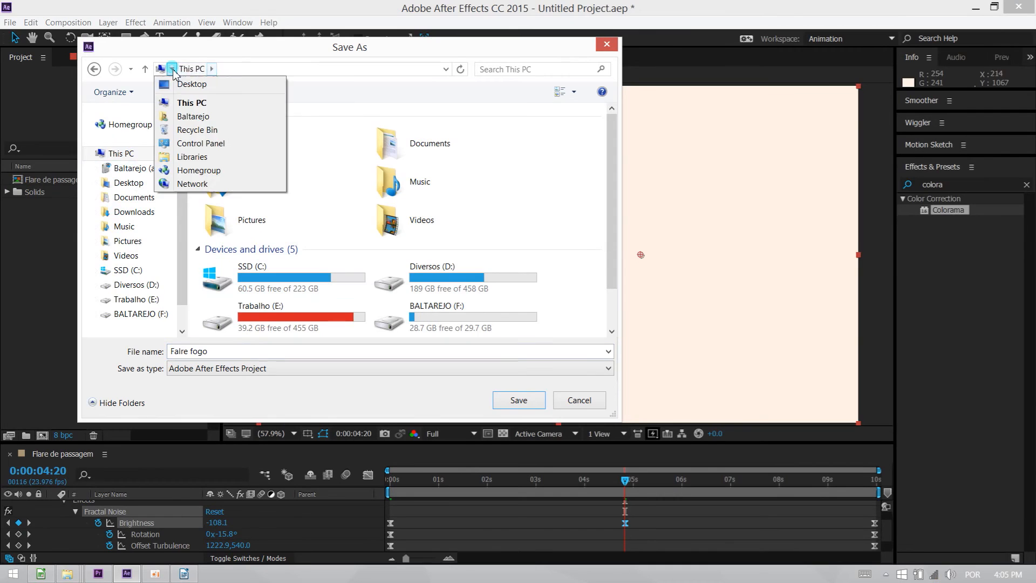
{"action": "left_click", "coordinate": [186, 83]}
{"action": "left_click", "coordinate": [517, 401]}
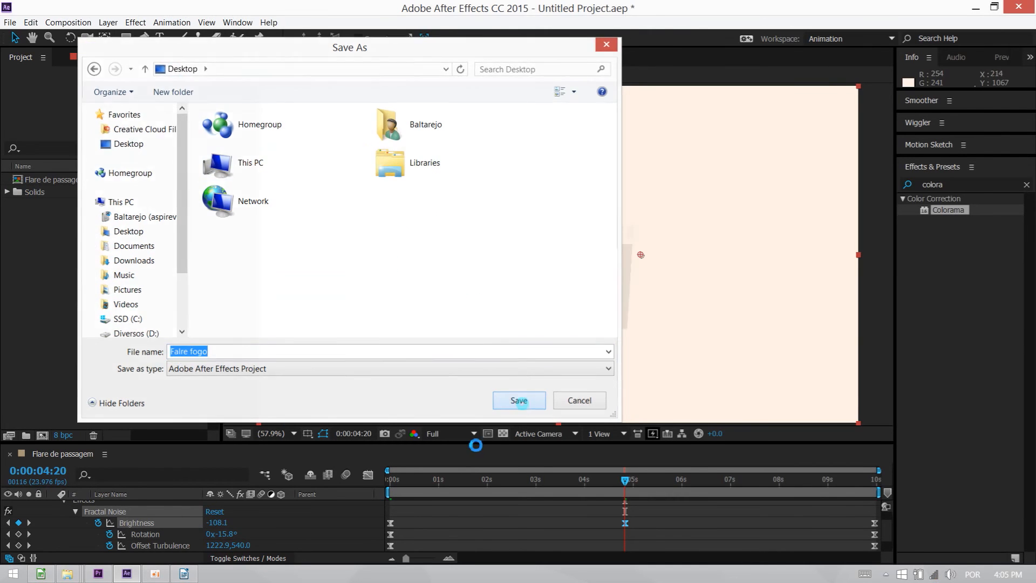
{"action": "left_click", "coordinate": [98, 574]}
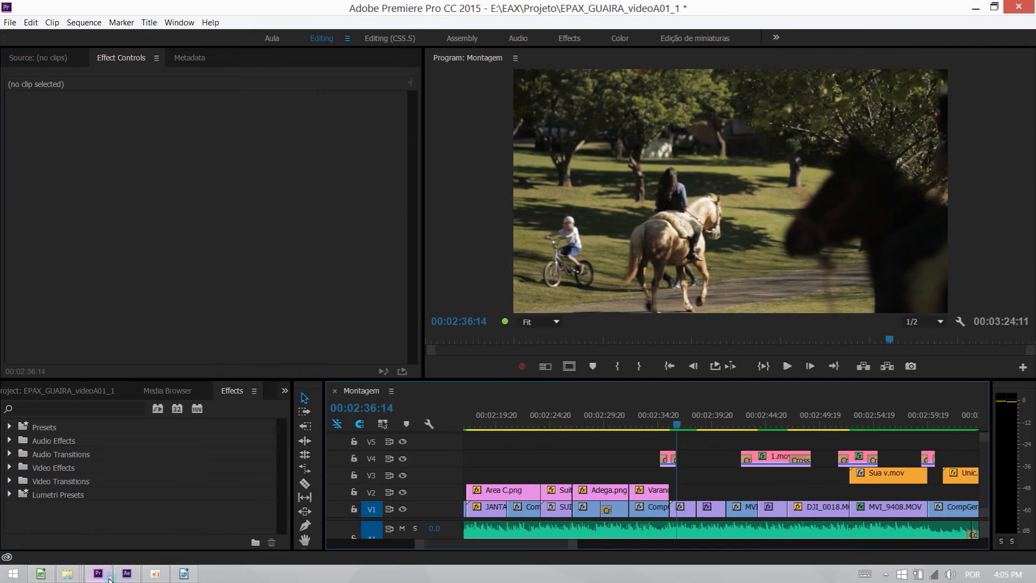
Show the project's contents as a list and reach the empty area below the last bin.
{"action": "left_click", "coordinate": [61, 58]}
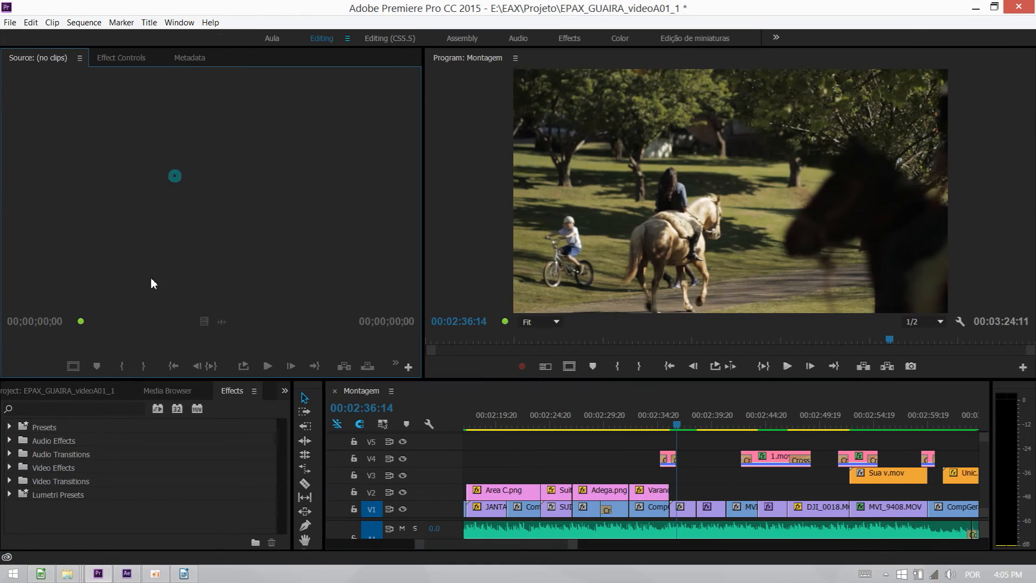
{"action": "left_click", "coordinate": [47, 391]}
{"action": "scroll", "coordinate": [49, 505], "scroll_direction": "down", "scroll_amount": 3}
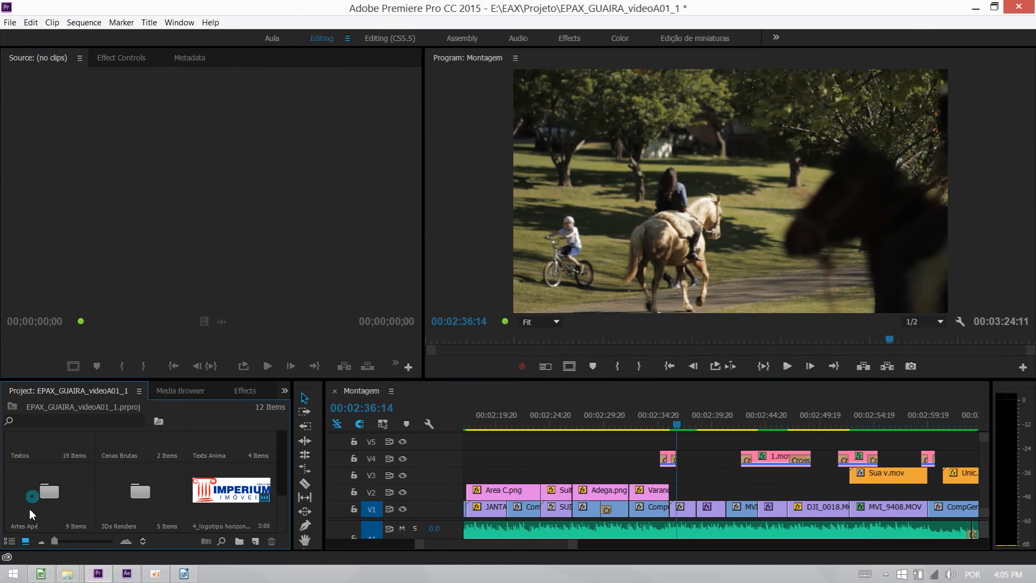
{"action": "left_click", "coordinate": [9, 541]}
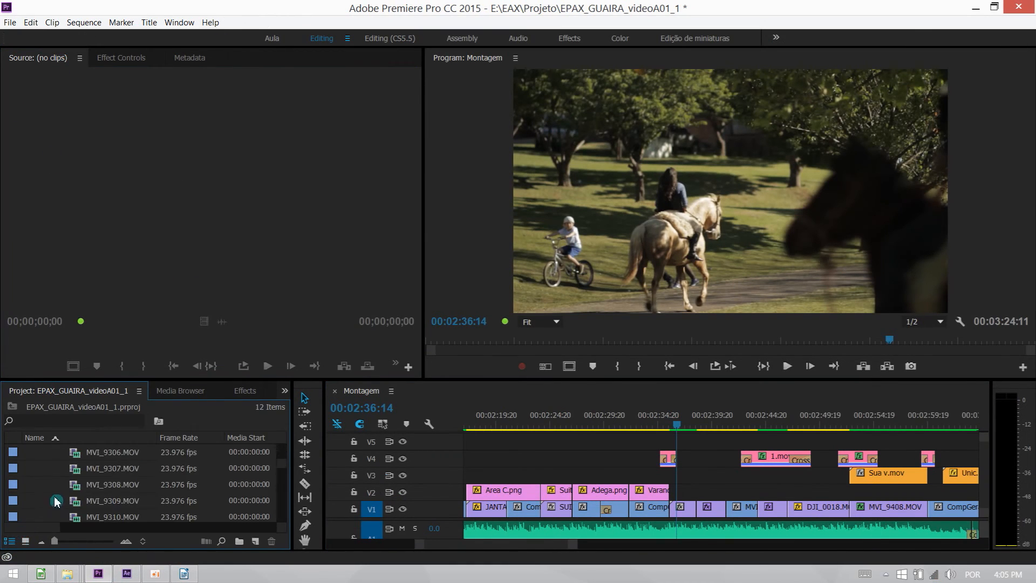
{"action": "left_click_drag", "start_coordinate": [281, 469], "coordinate": [280, 521]}
Import the "Flare de passagem" composition from the After Effects project "Falre fogo" on the Desktop.
{"action": "double_click", "coordinate": [42, 517]}
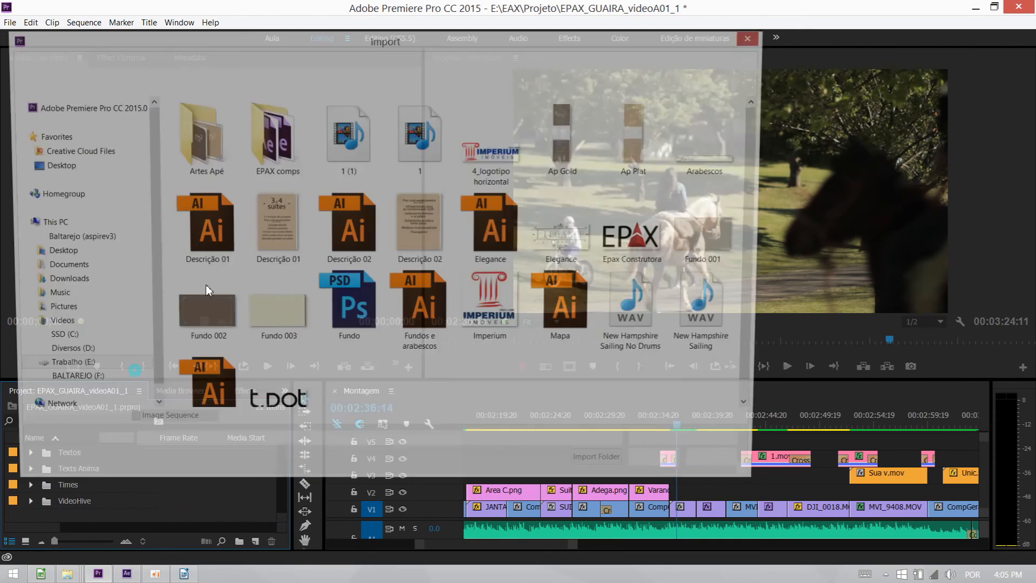
{"action": "left_click", "coordinate": [135, 171]}
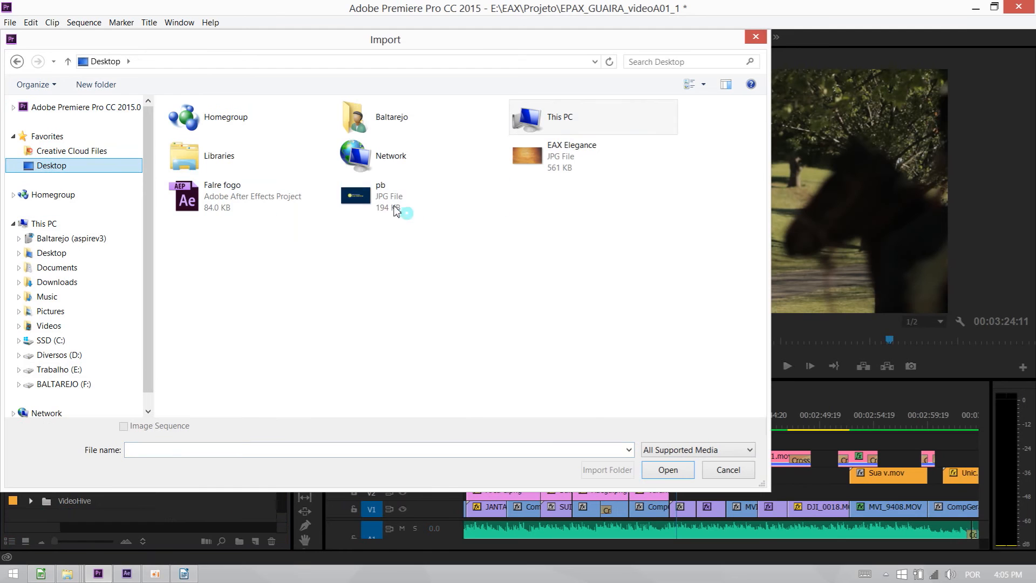
{"action": "left_click", "coordinate": [186, 208]}
{"action": "double_click", "coordinate": [185, 204]}
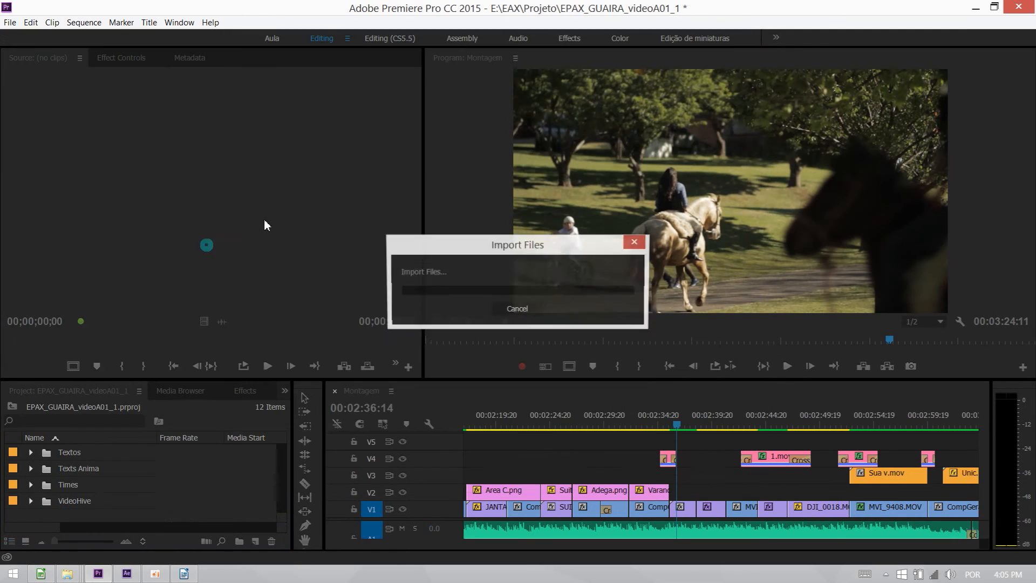
{"action": "left_click", "coordinate": [446, 194]}
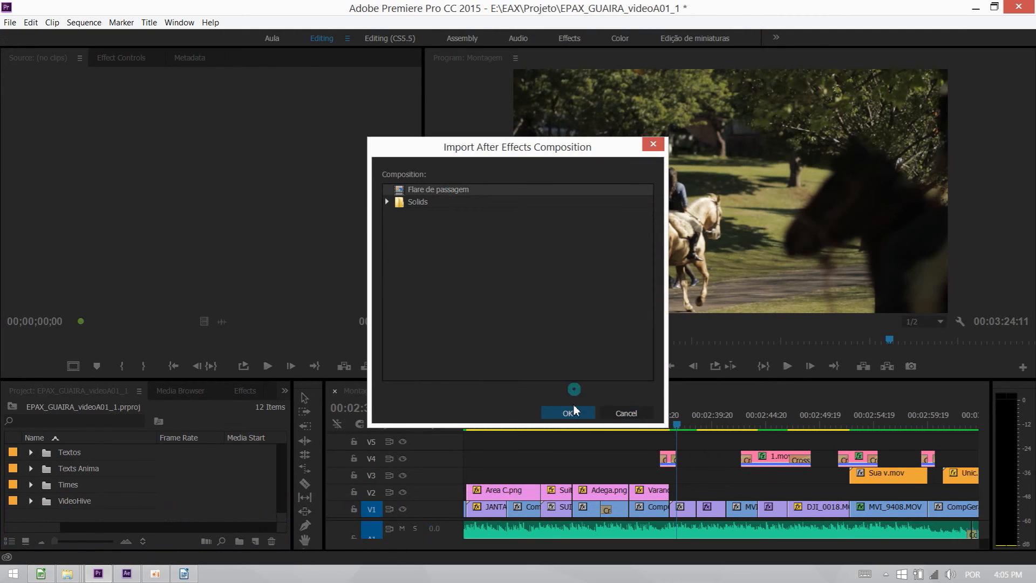
{"action": "left_click", "coordinate": [571, 412]}
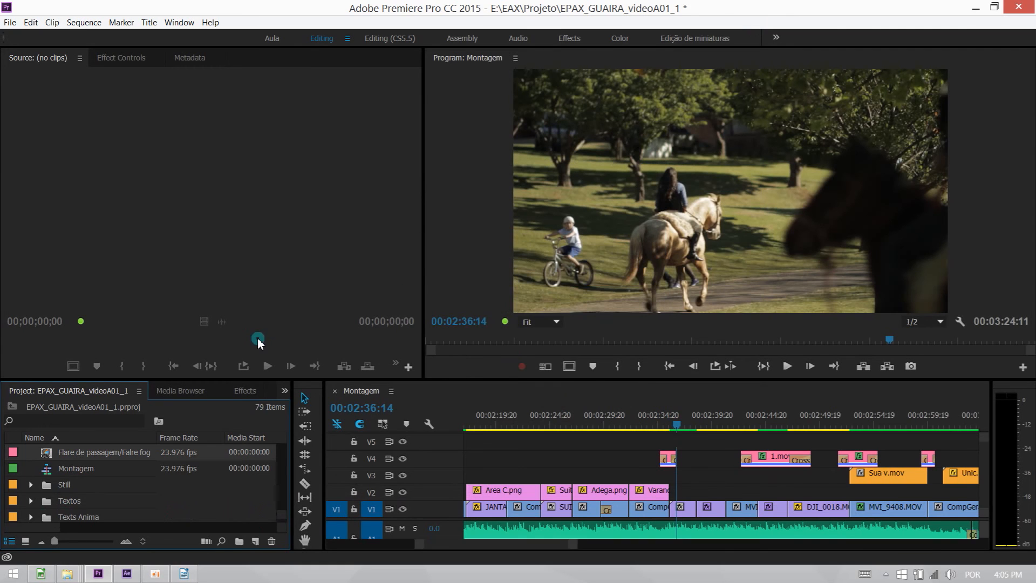
Place the flare composition on track V4 starting at about 00:02:22 and set the program playback resolution to 1/4.
{"action": "left_click_drag", "start_coordinate": [83, 464], "coordinate": [525, 459]}
{"action": "left_click", "coordinate": [579, 426]}
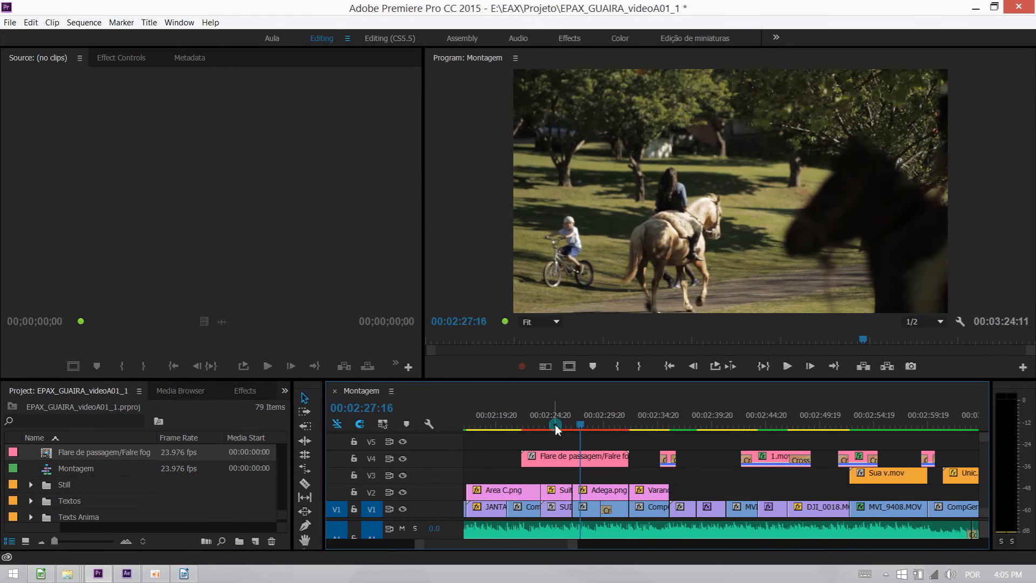
{"action": "left_click", "coordinate": [555, 427]}
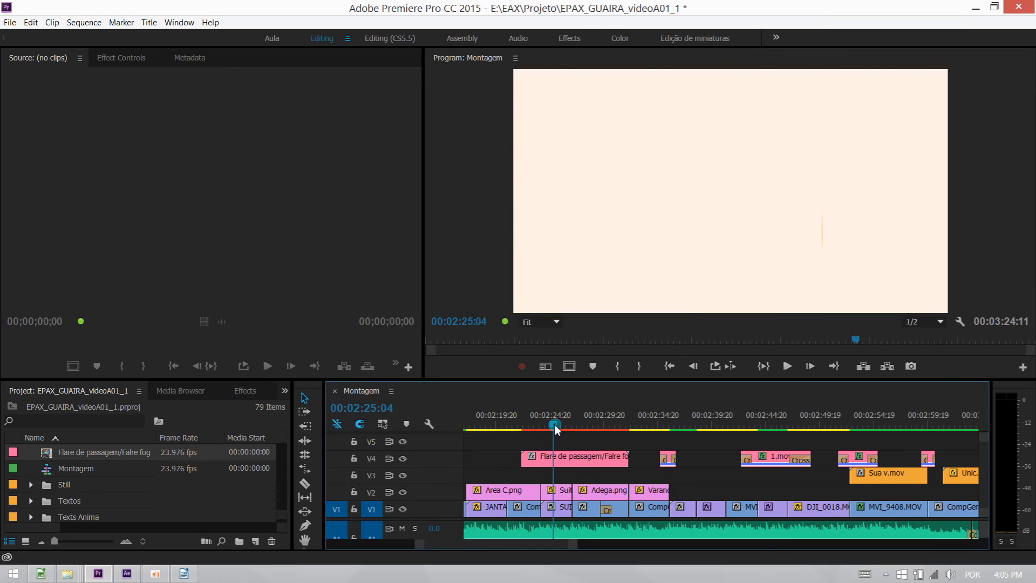
{"action": "left_click", "coordinate": [937, 322]}
{"action": "left_click", "coordinate": [927, 362]}
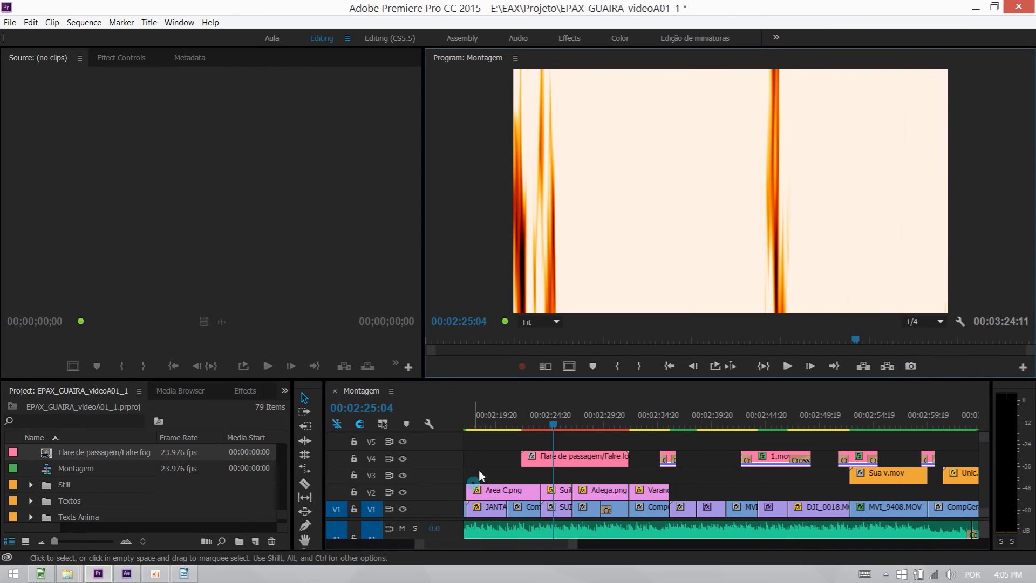
{"action": "left_click", "coordinate": [535, 425]}
{"action": "left_click_drag", "start_coordinate": [534, 426], "coordinate": [546, 427]}
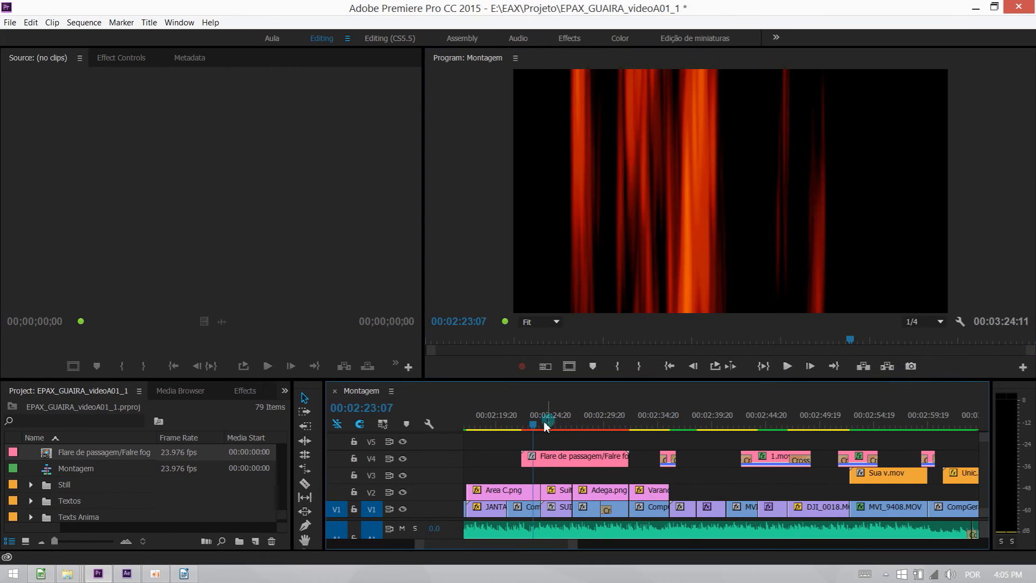
Set the Opacity blend mode of the flare clip on V4 to Linear Dodge (Add).
{"action": "left_click", "coordinate": [563, 459]}
{"action": "left_click", "coordinate": [122, 59]}
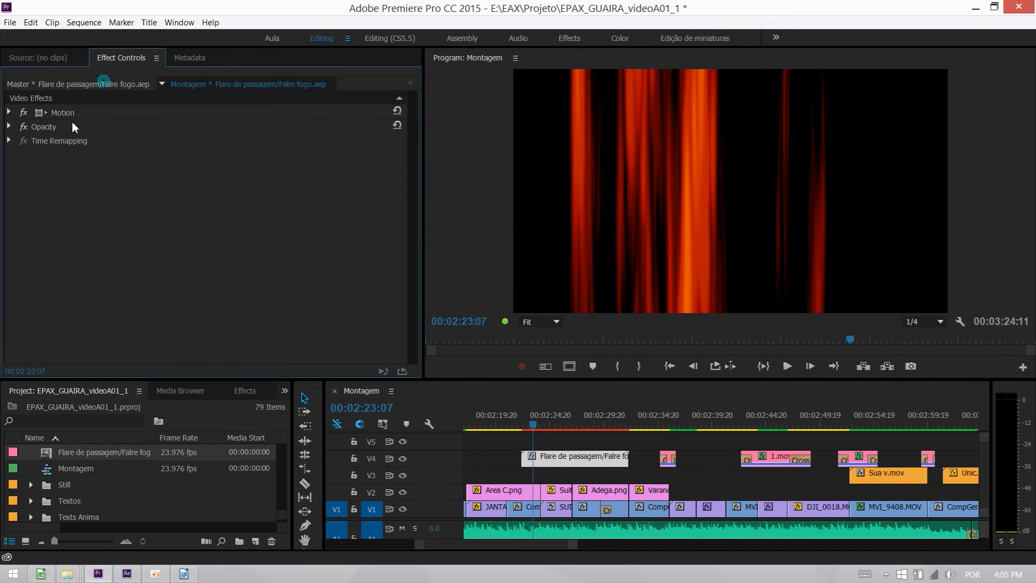
{"action": "left_click", "coordinate": [9, 127]}
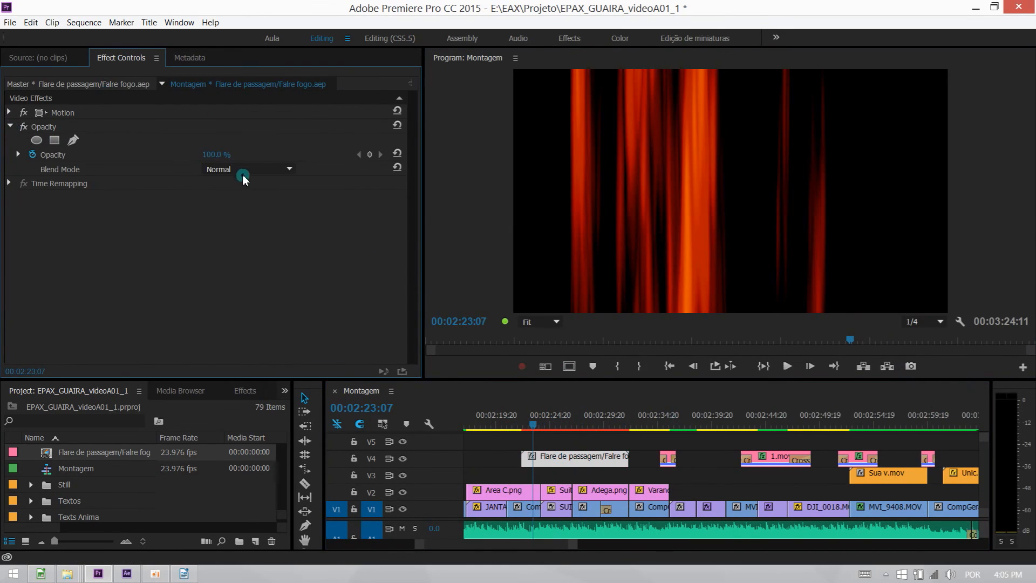
{"action": "left_click", "coordinate": [227, 169]}
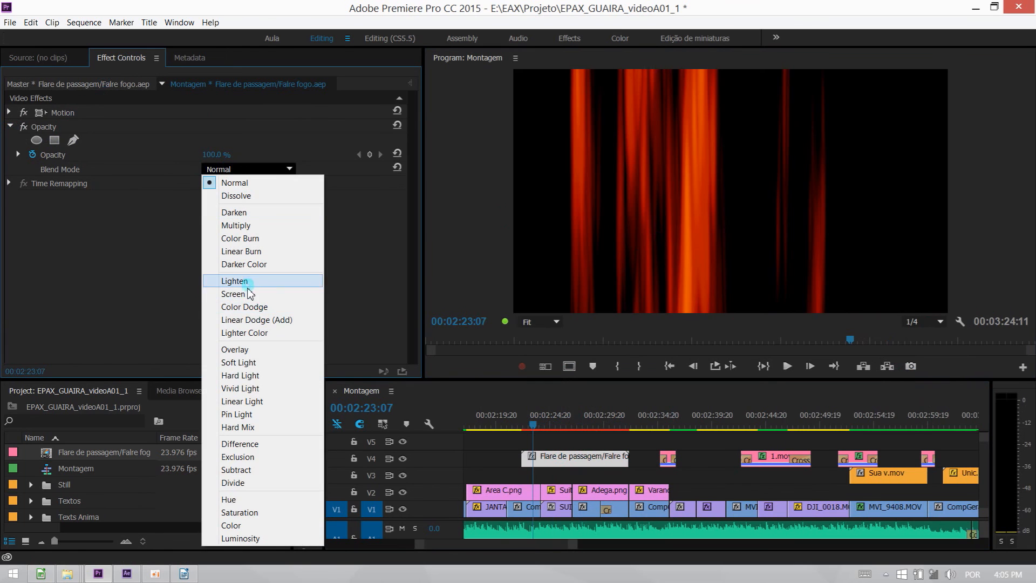
{"action": "left_click", "coordinate": [253, 319]}
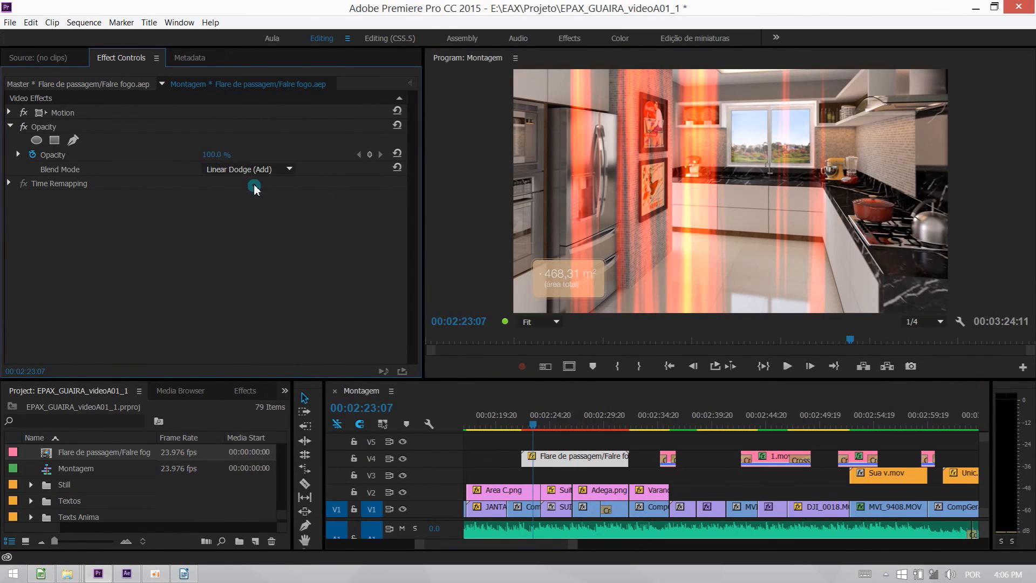
Try the Color Dodge and Screen blend modes on the flare clip, then return it to Linear Dodge (Add).
{"action": "left_click", "coordinate": [249, 169]}
{"action": "left_click", "coordinate": [254, 306]}
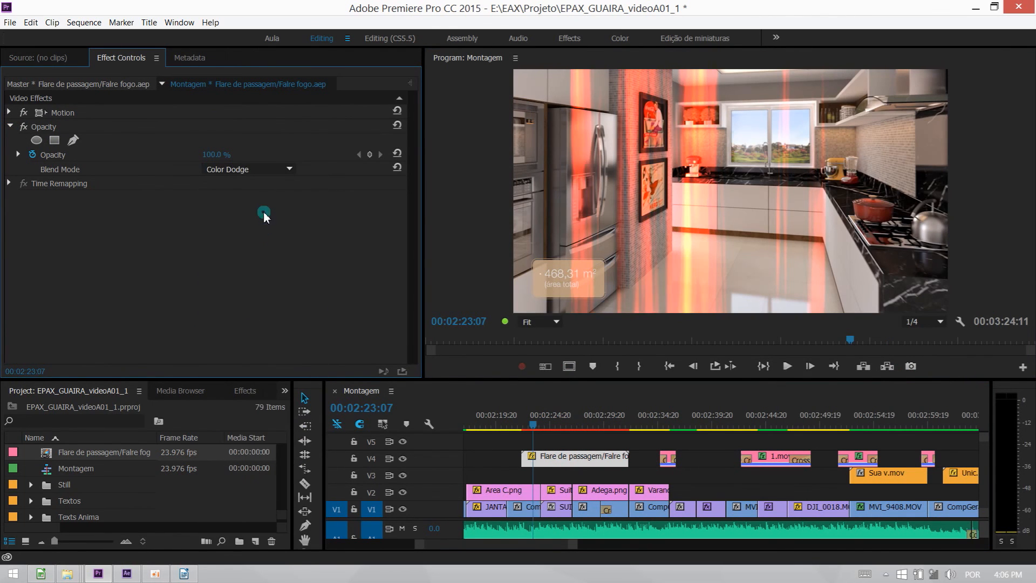
{"action": "left_click", "coordinate": [244, 171]}
{"action": "left_click", "coordinate": [249, 294]}
{"action": "left_click", "coordinate": [242, 171]}
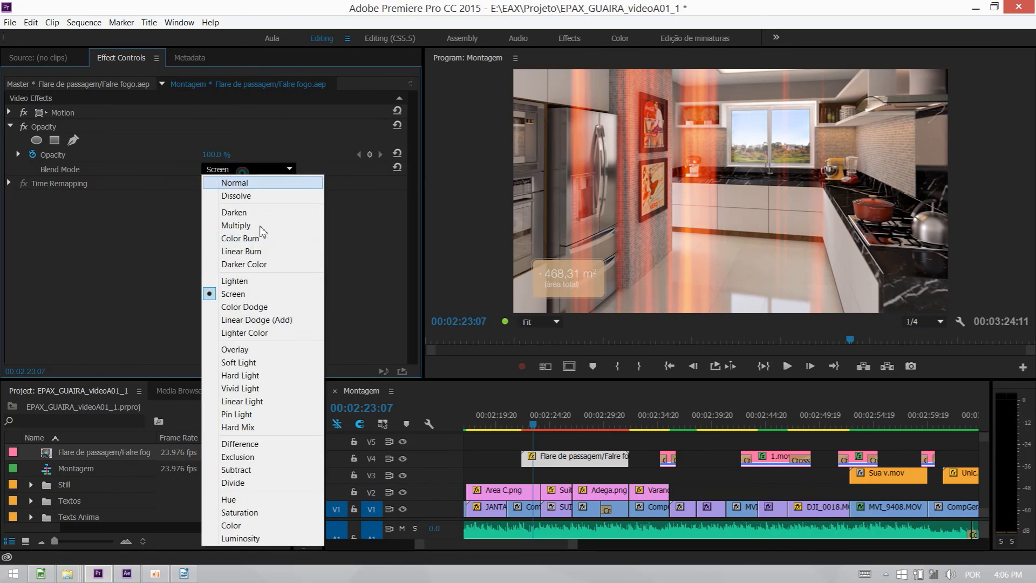
{"action": "left_click", "coordinate": [254, 319]}
Play the edit from 00:02:22:02 through the flare clip, keeping the playback resolution at 1/4.
{"action": "left_click", "coordinate": [522, 426]}
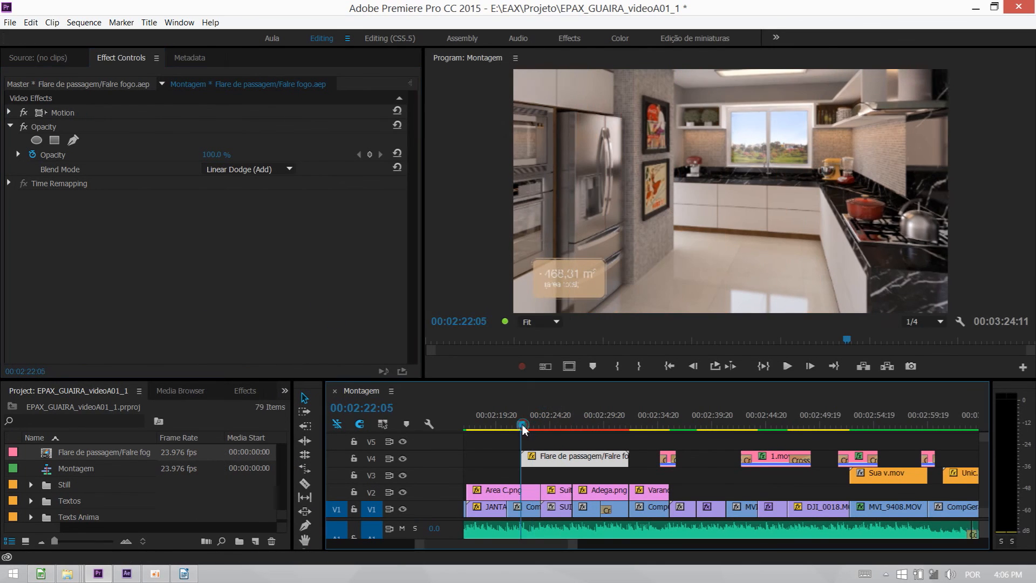
{"action": "left_click_drag", "start_coordinate": [522, 425], "coordinate": [521, 425]}
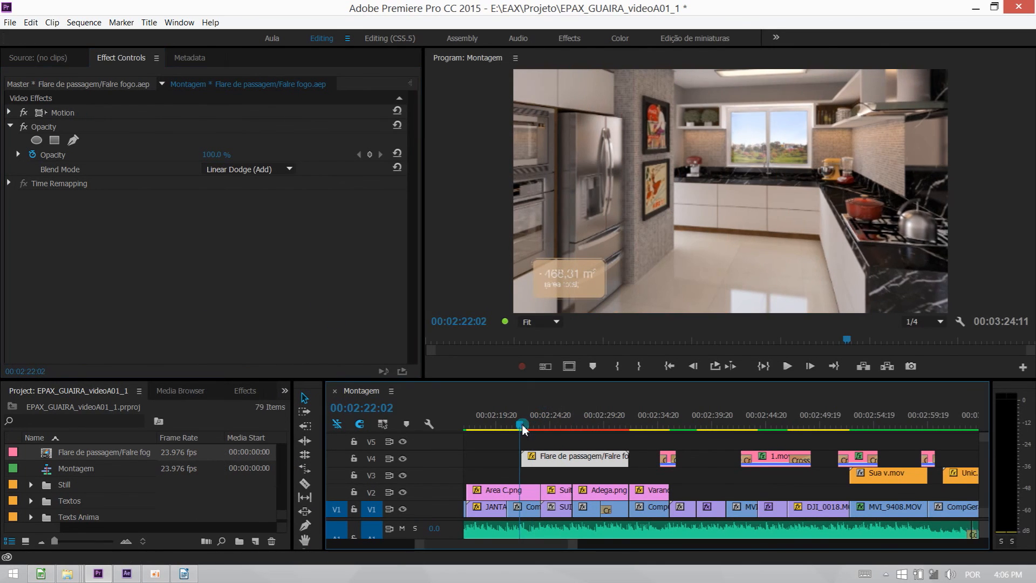
{"action": "left_click", "coordinate": [942, 322]}
{"action": "left_click", "coordinate": [926, 363]}
{"action": "left_click", "coordinate": [631, 441]}
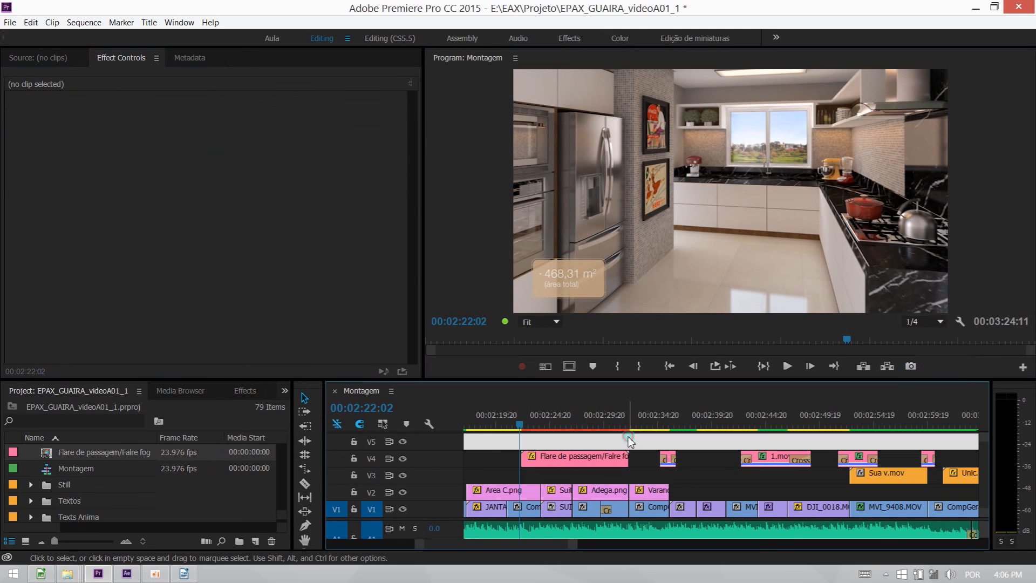
{"action": "key", "text": "space"}
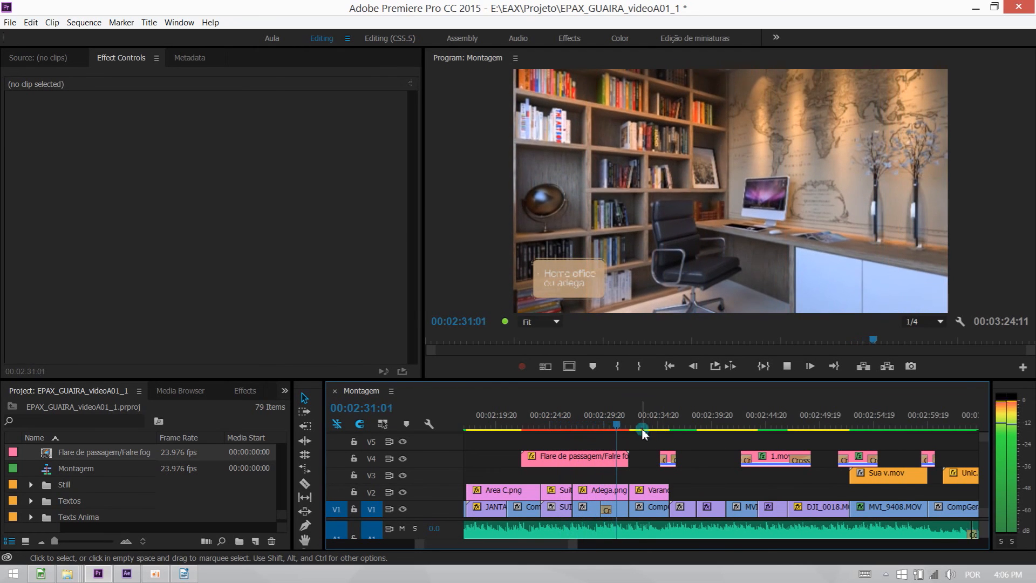
Shift the flare clip forward by 3:07 over the cut before Adega.png, rate-stretch it to end at about 00:02:28, and play the transition.
{"action": "left_click_drag", "start_coordinate": [644, 432], "coordinate": [565, 467]}
{"action": "key", "text": "r"}
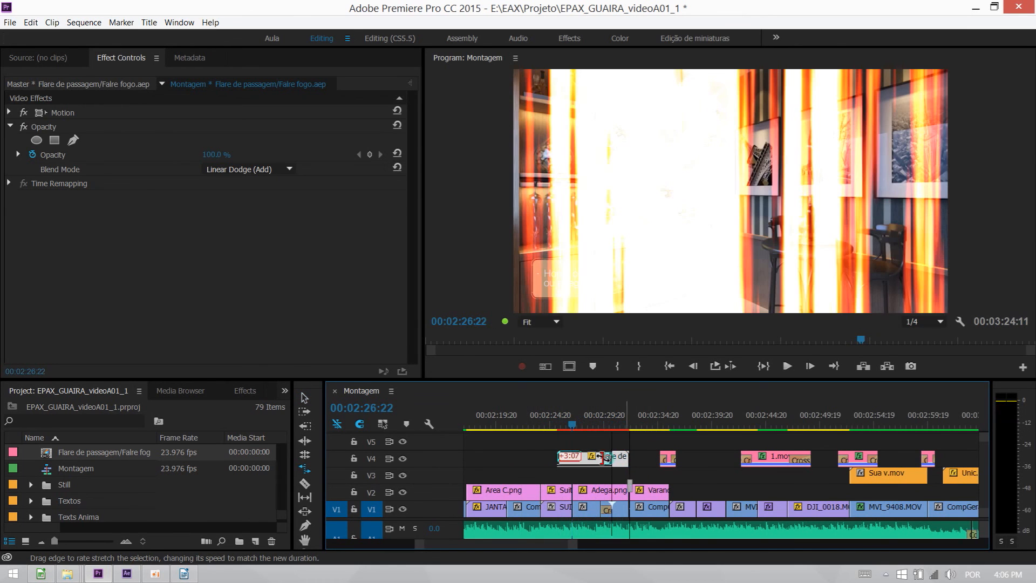
{"action": "left_click", "coordinate": [558, 421]}
{"action": "key", "text": "space"}
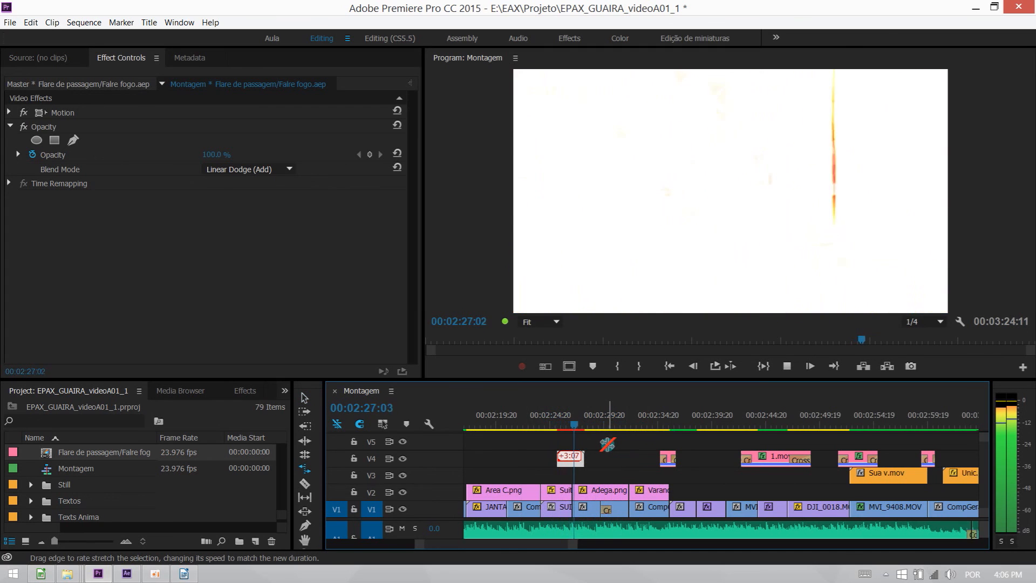
{"action": "key", "text": "space"}
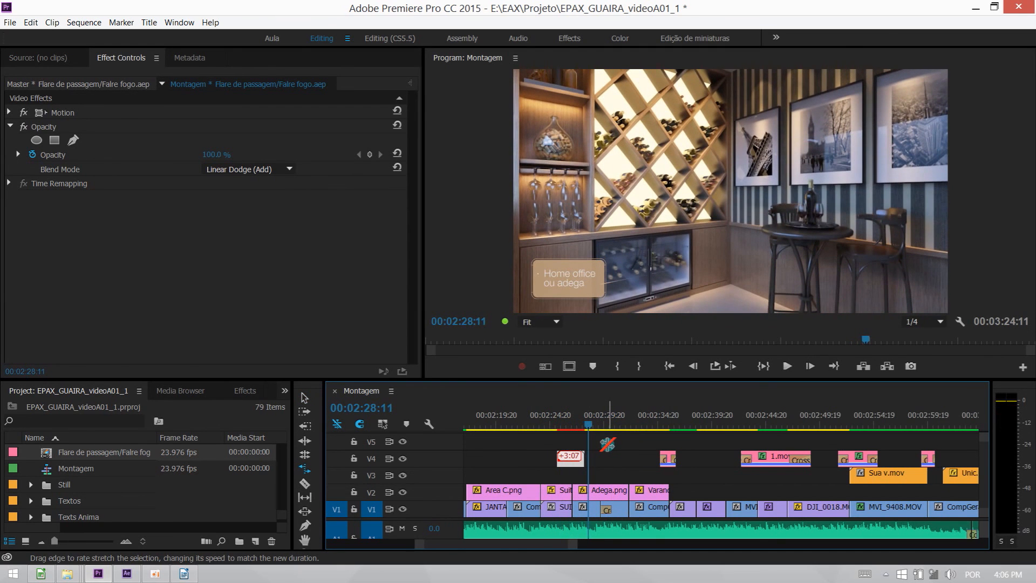
{"action": "key", "text": "v"}
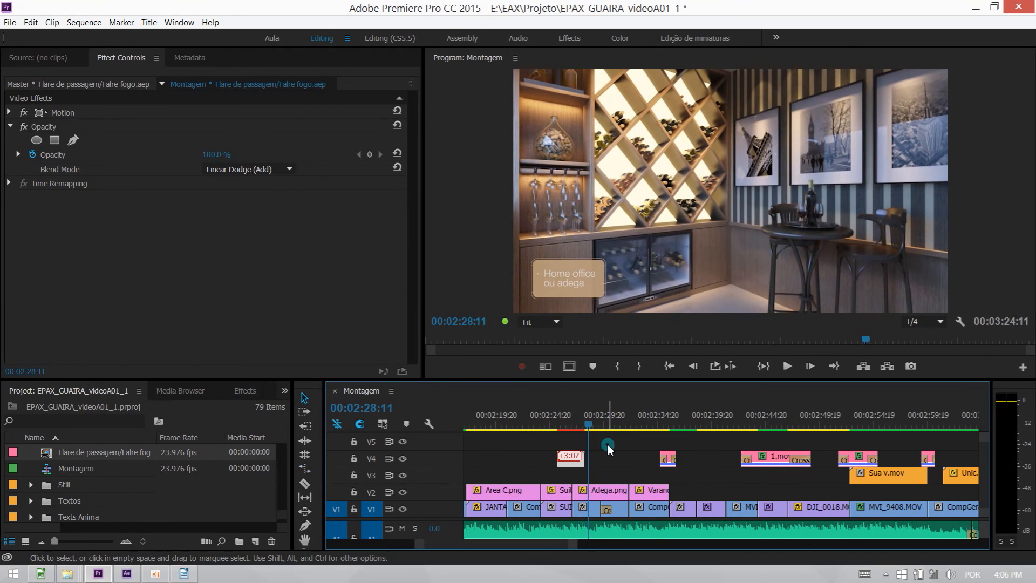